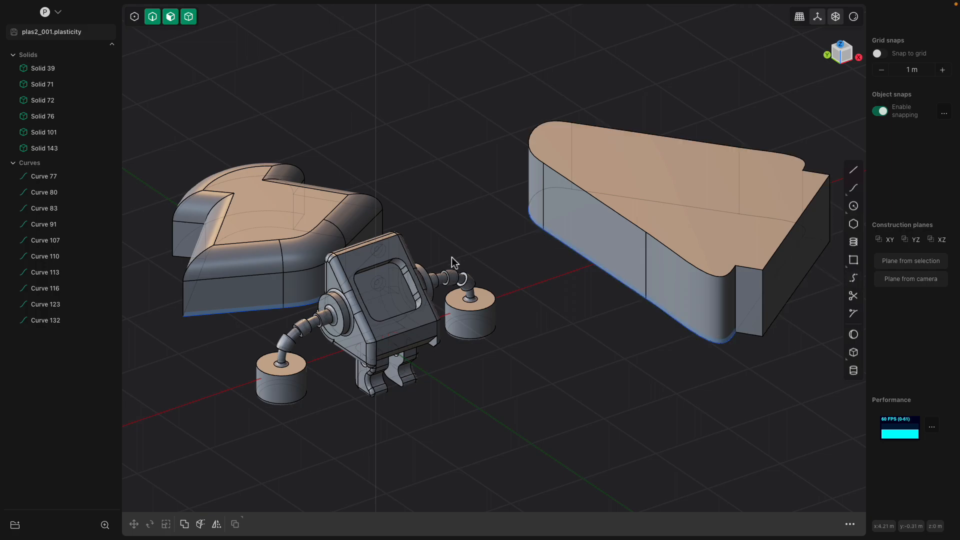
Orbit around the robot model to inspect it from several angles
scroll(468, 245, up, 5)
middle_drag(473, 245, 447, 258)
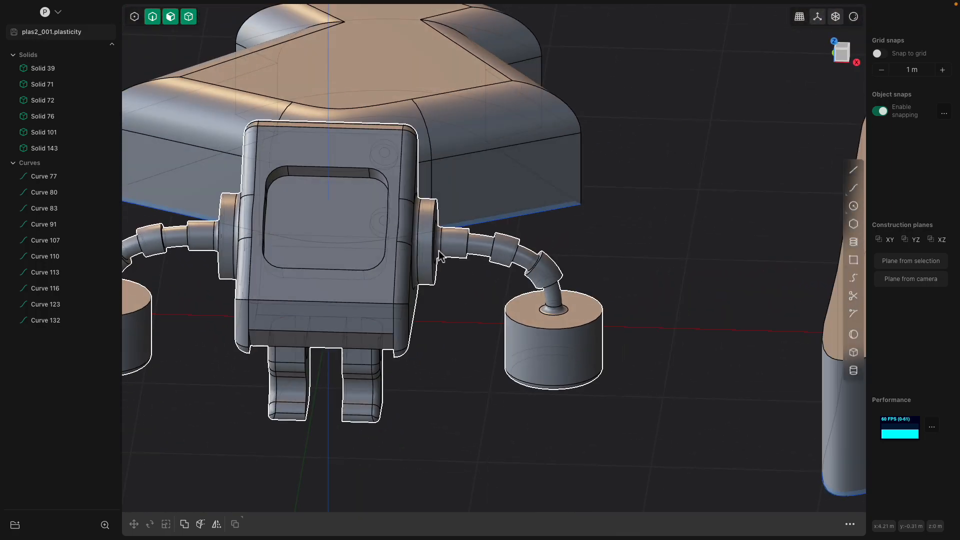
middle_drag(525, 285, 659, 288)
middle_drag(498, 211, 564, 126)
middle_drag(567, 188, 559, 234)
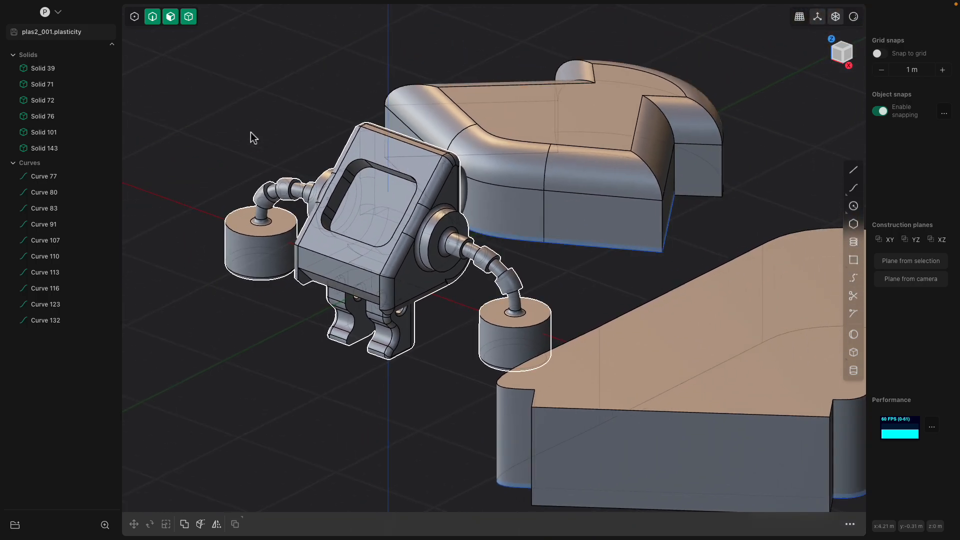
Clear the scene, leaving the starter cube, and switch to Front view
key(super+n)
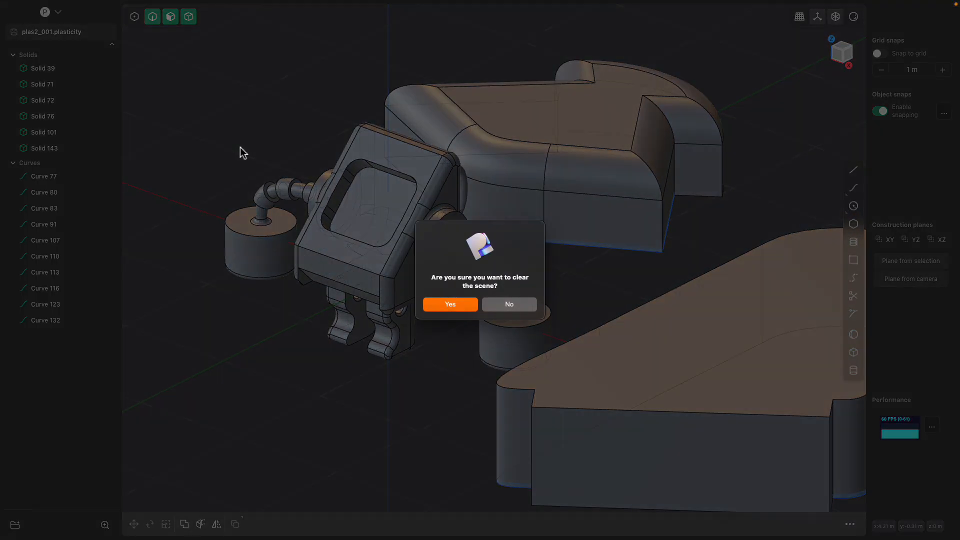
click(450, 305)
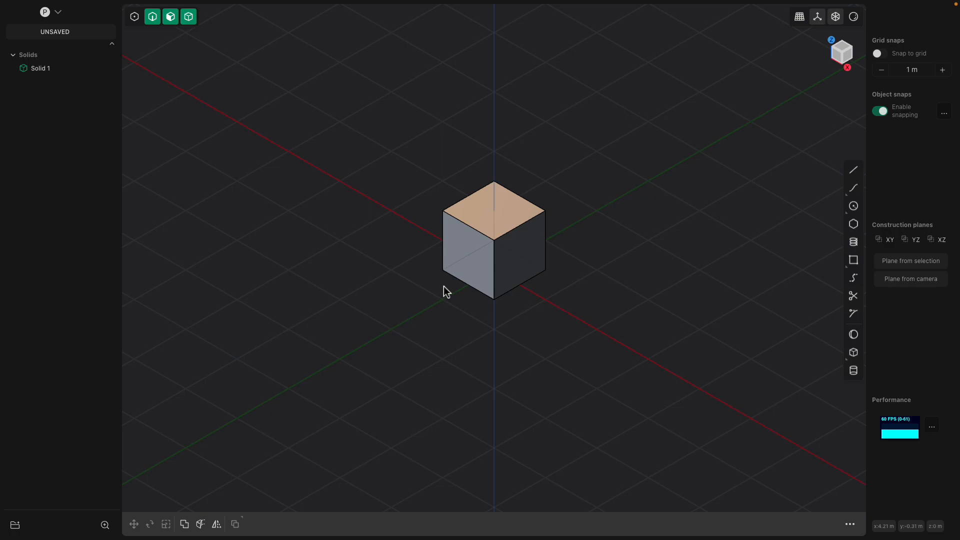
middle_drag(479, 259, 460, 275)
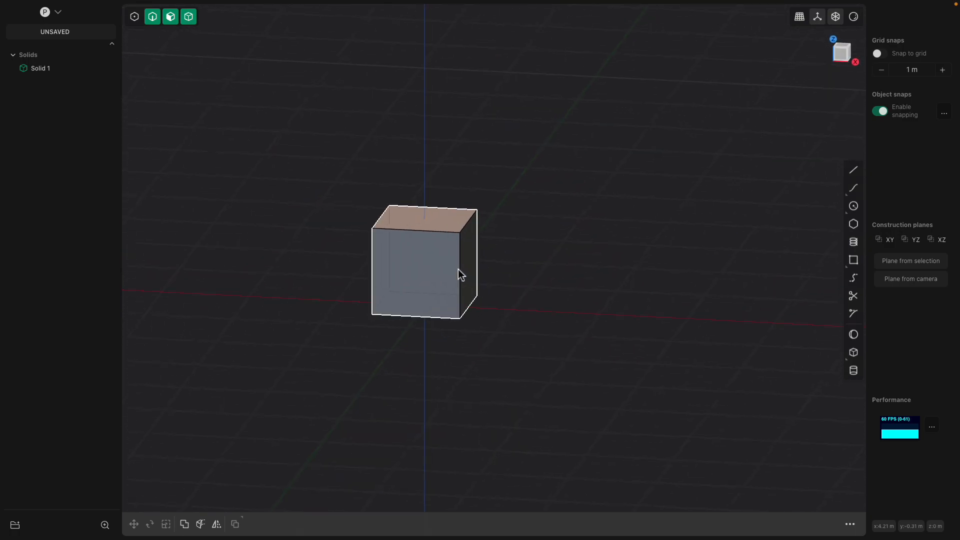
click(843, 51)
Draw two vertical lines standing on the red axis beside the cube
click(854, 170)
click(566, 305)
click(565, 170)
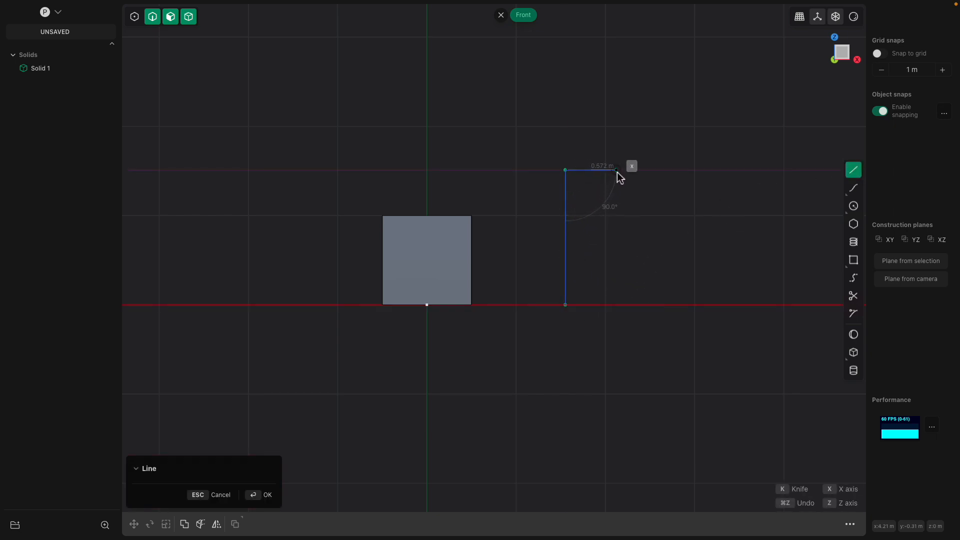
key(Return)
click(853, 170)
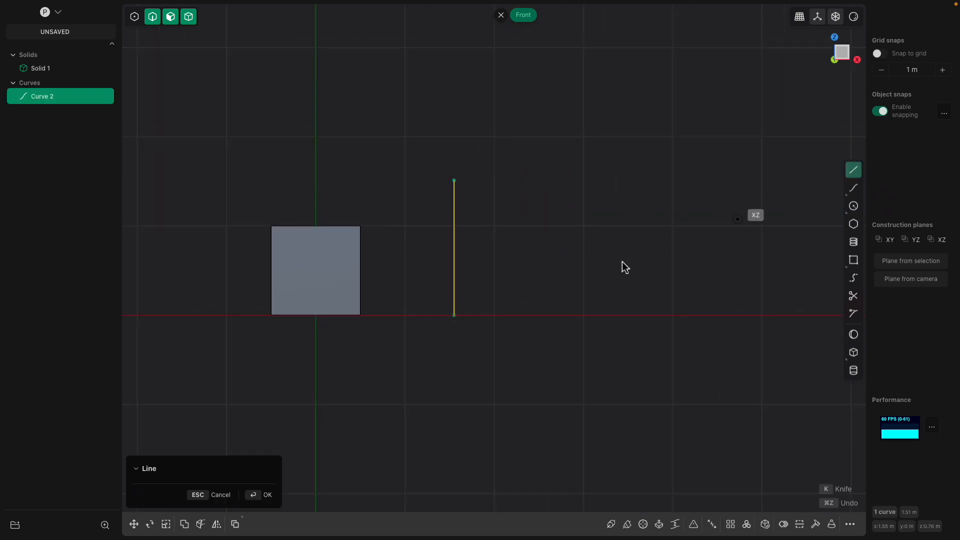
click(615, 315)
click(615, 224)
key(Return)
middle_drag(629, 208, 527, 265)
scroll(527, 265, up, 2)
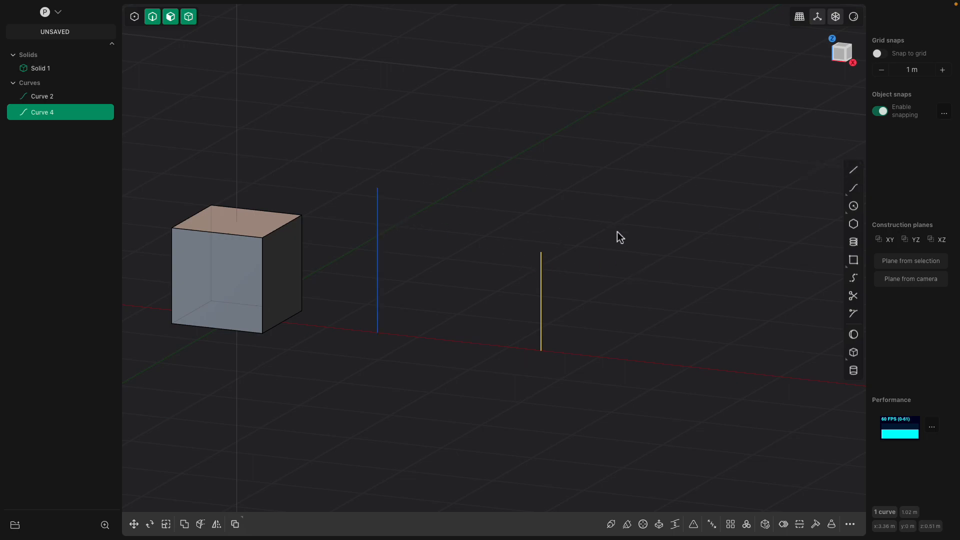
scroll(601, 248, up, 2)
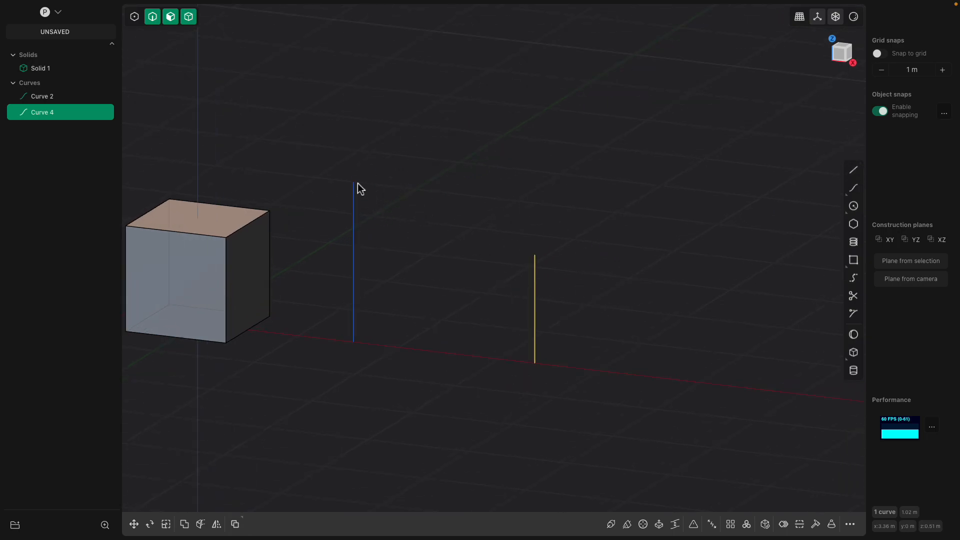
middle_drag(522, 262, 472, 222)
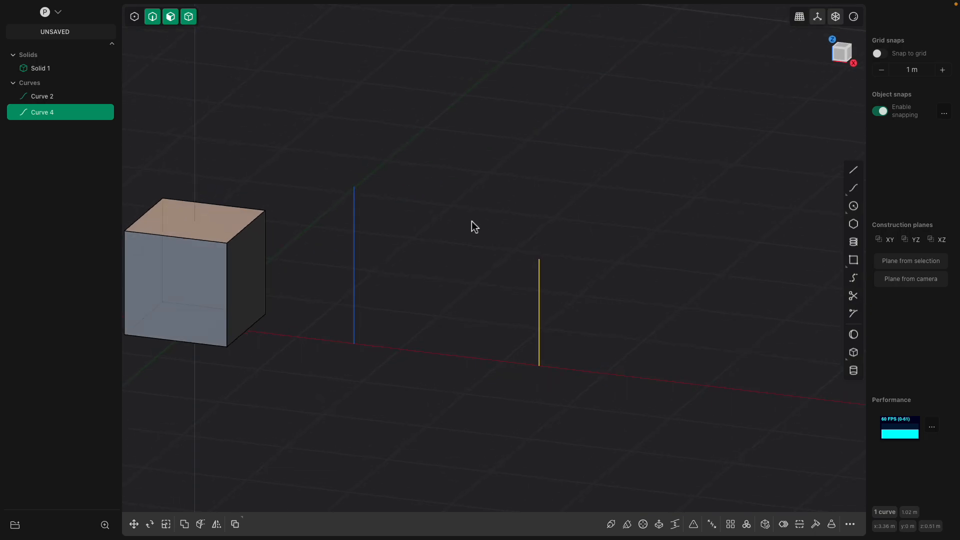
Bridge the tops of both lines, flipping Direction 1 and 2 until the curve arches upward
click(853, 280)
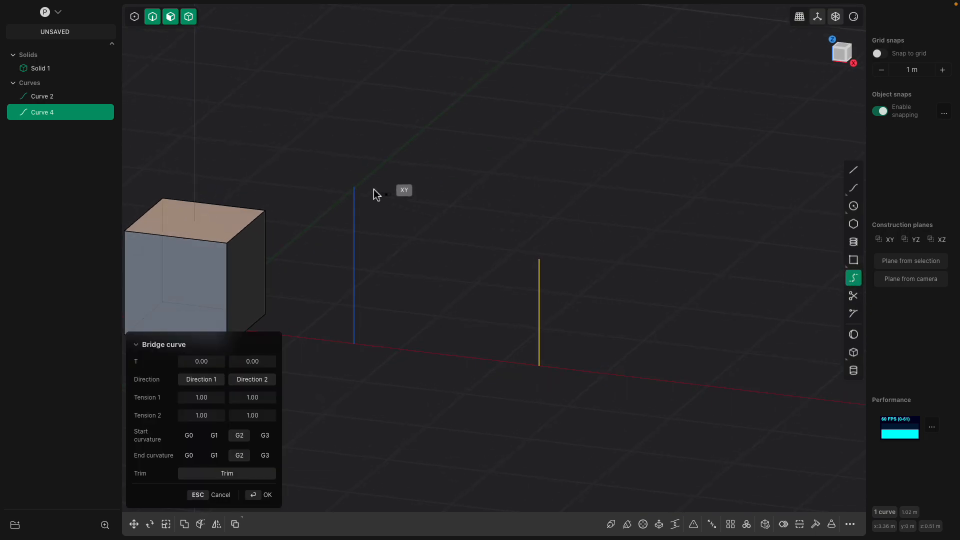
click(356, 187)
click(535, 255)
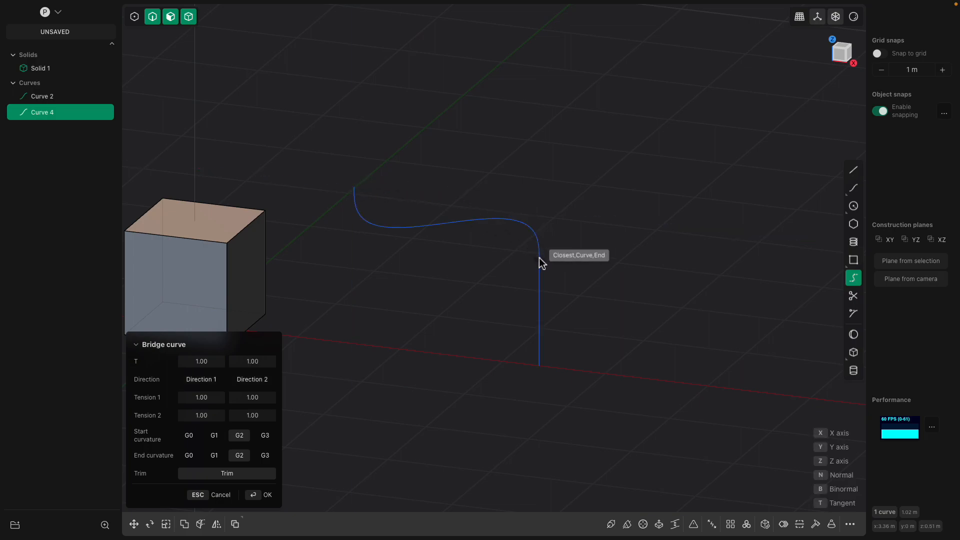
click(539, 257)
mouse_move(572, 254)
middle_down()
mouse_move(536, 245)
mouse_move(565, 251)
middle_up()
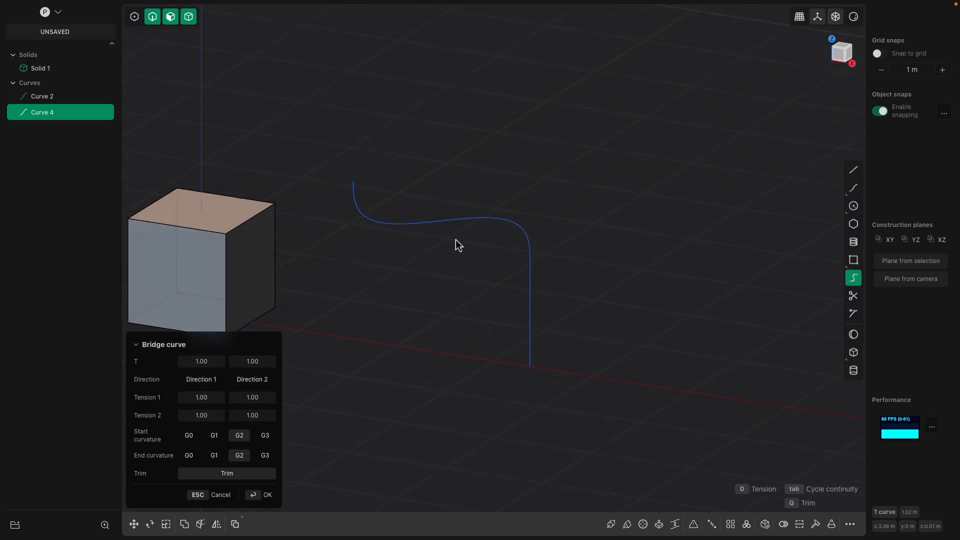
click(264, 381)
click(210, 383)
click(263, 382)
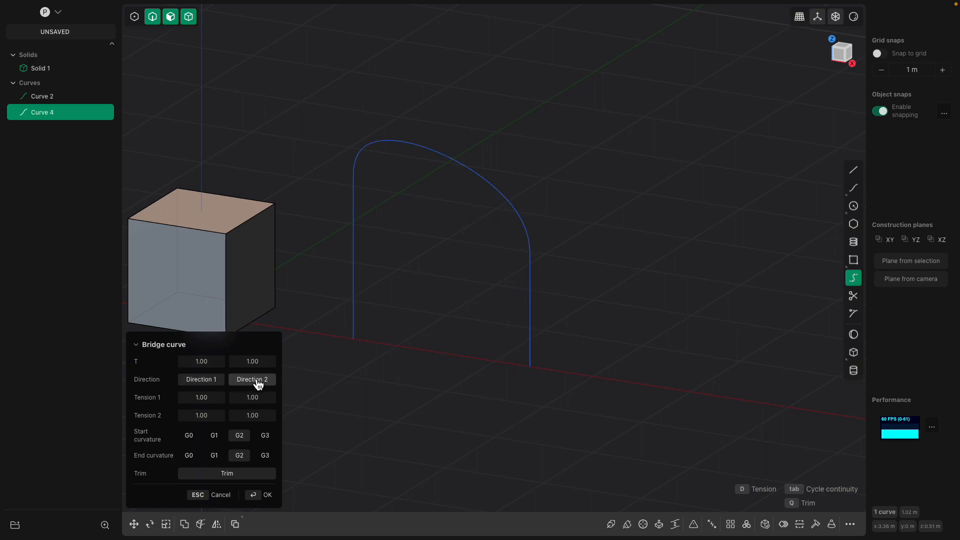
middle_drag(377, 200, 358, 281)
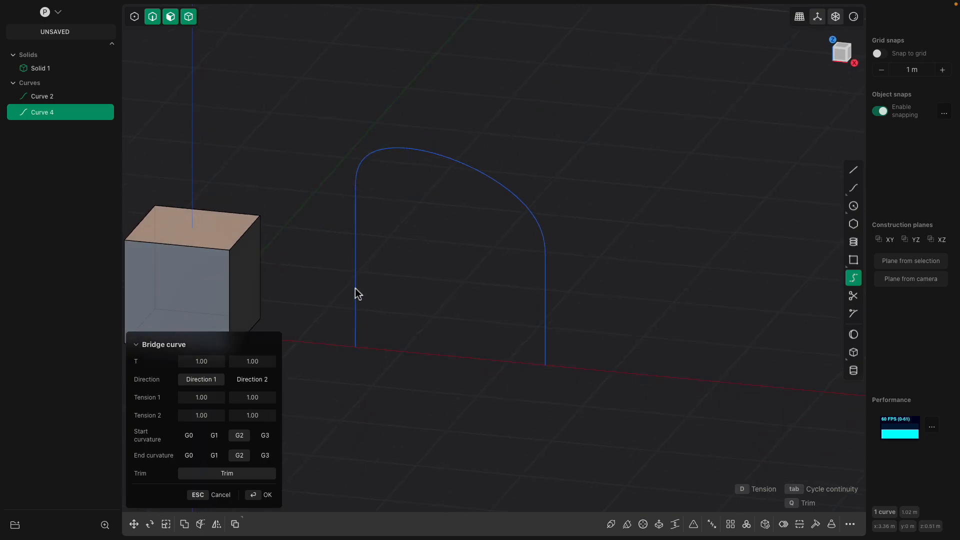
middle_drag(461, 304, 405, 223)
scroll(450, 207, up, 2)
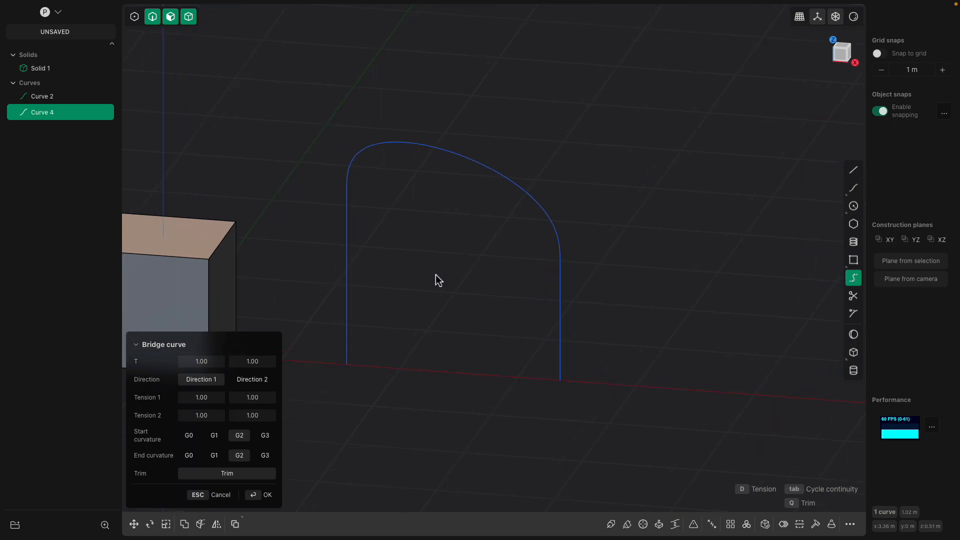
middle_drag(433, 299, 461, 292)
Commit the arch, then start a bridge curve between the bottoms of the two legs
key(Return)
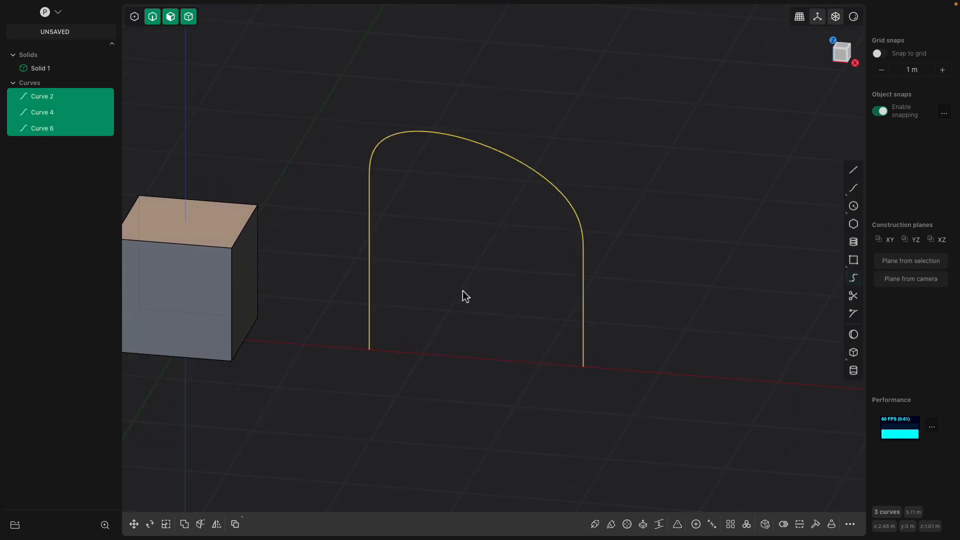
click(853, 278)
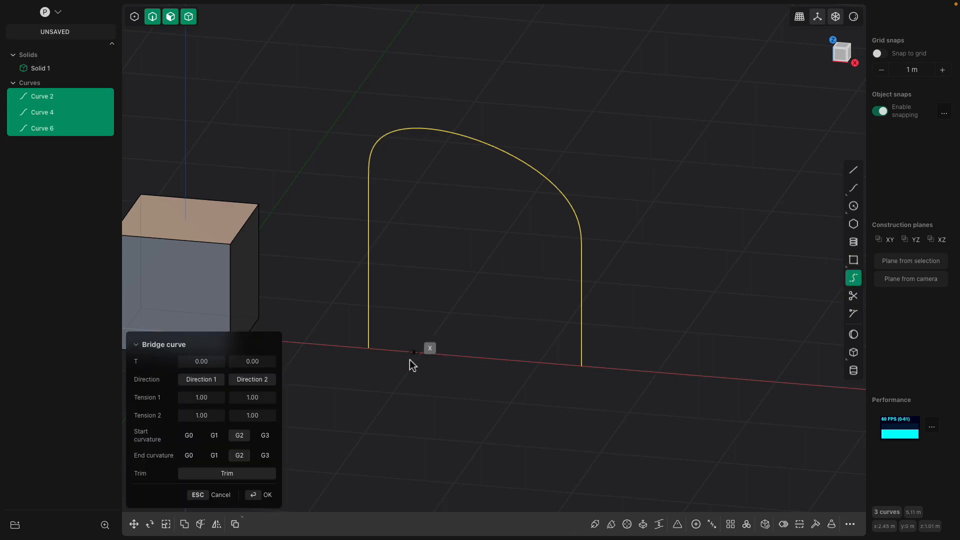
click(370, 350)
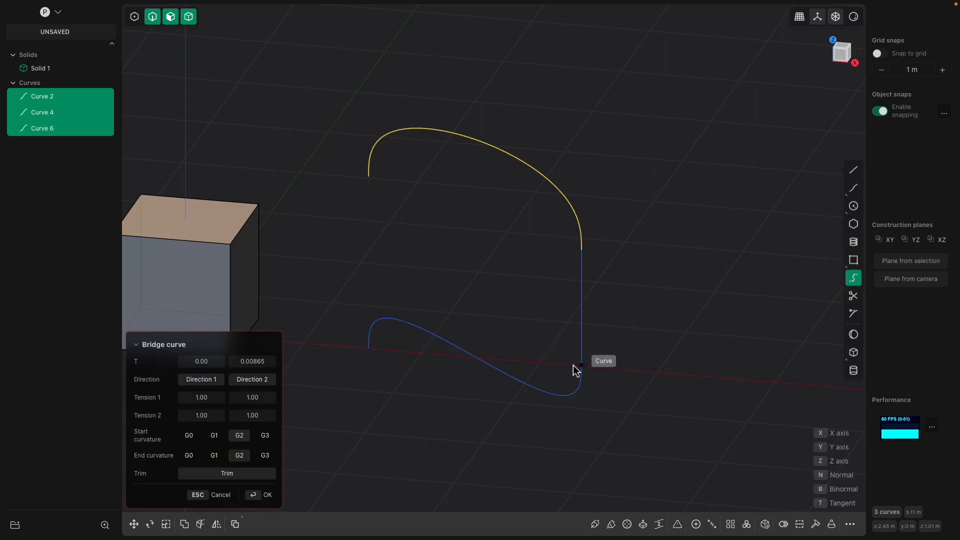
click(576, 365)
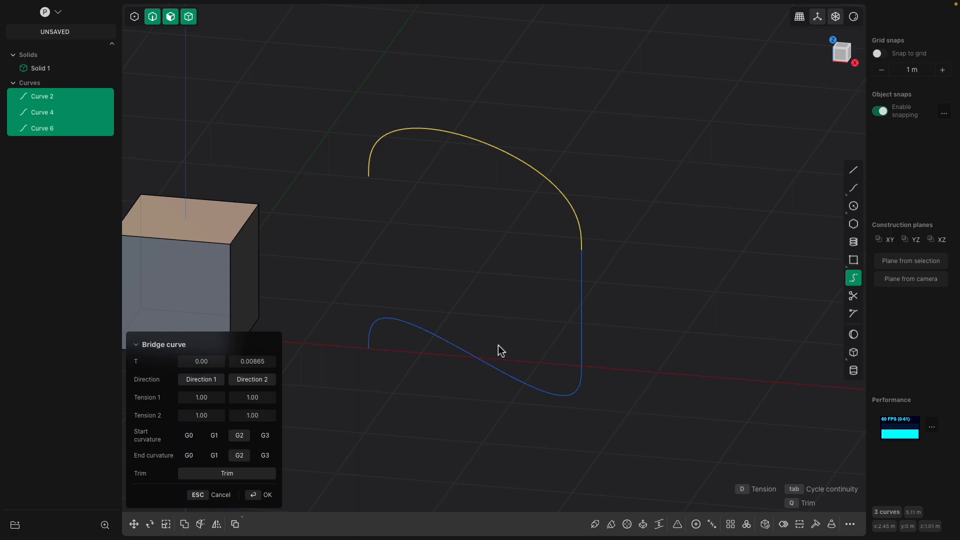
click(213, 381)
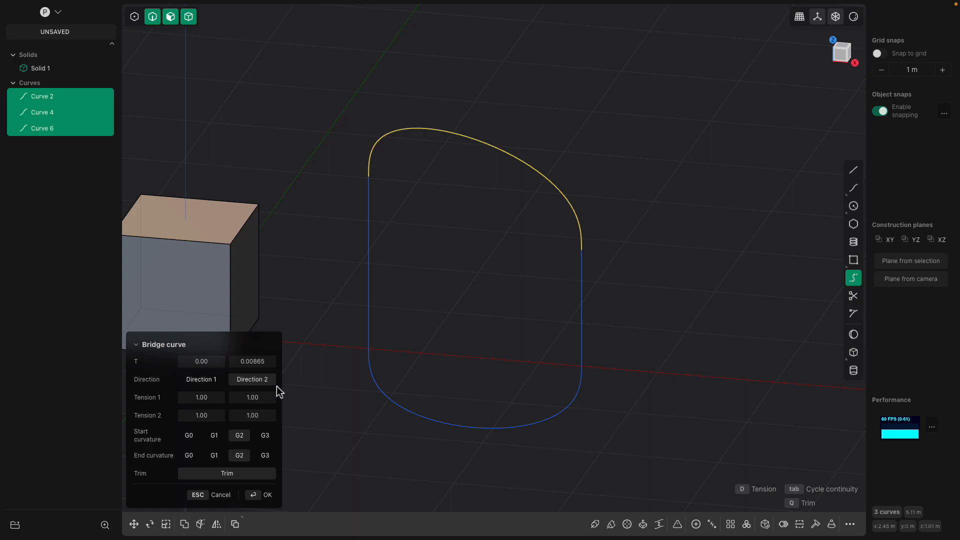
middle_drag(398, 173, 391, 239)
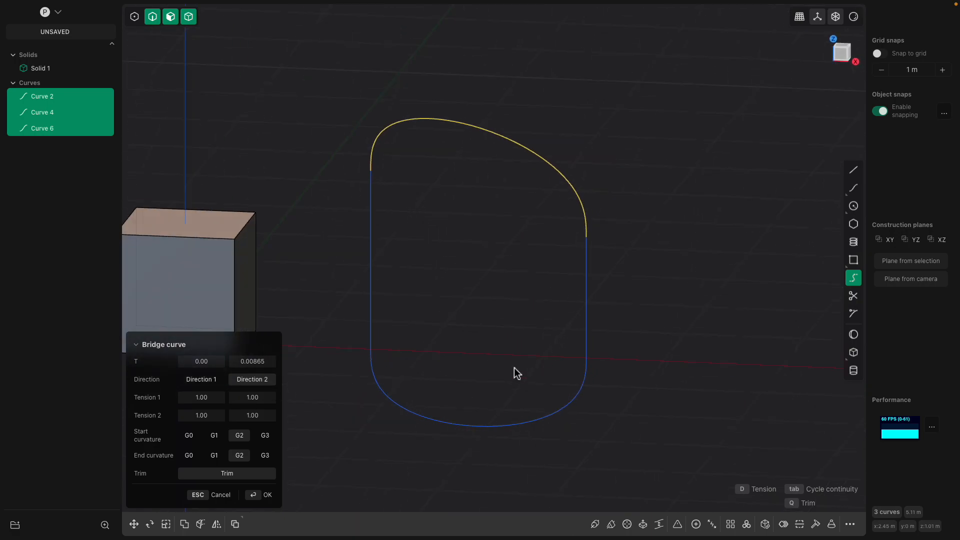
middle_drag(517, 373, 428, 223)
Make the bottom bridge straight with G0 ends and tension values 0.15 and 0.07
click(189, 435)
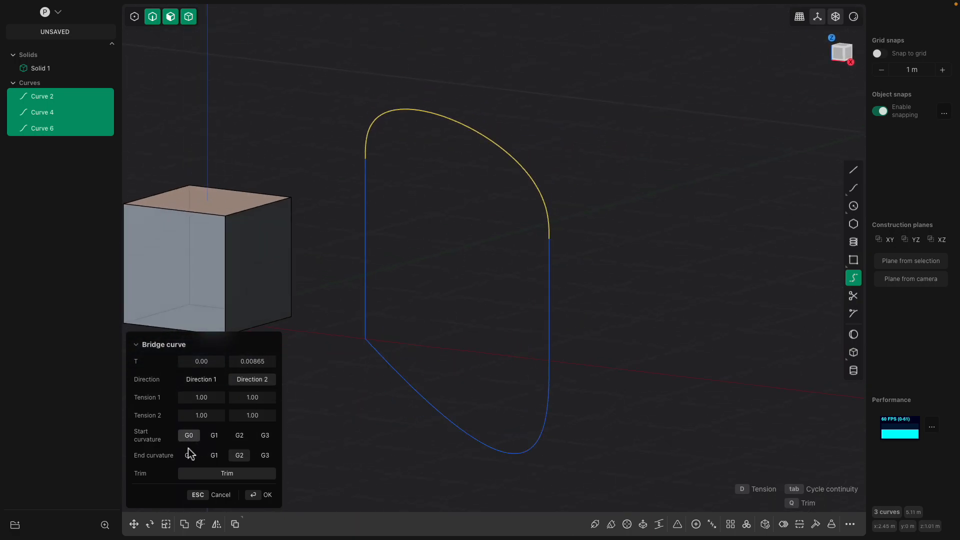
click(189, 455)
middle_drag(381, 411, 275, 444)
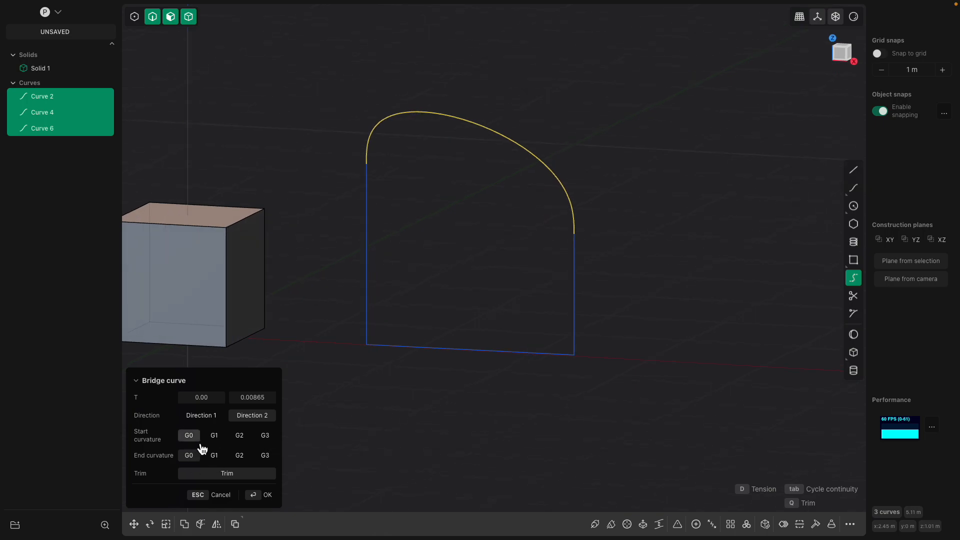
click(216, 441)
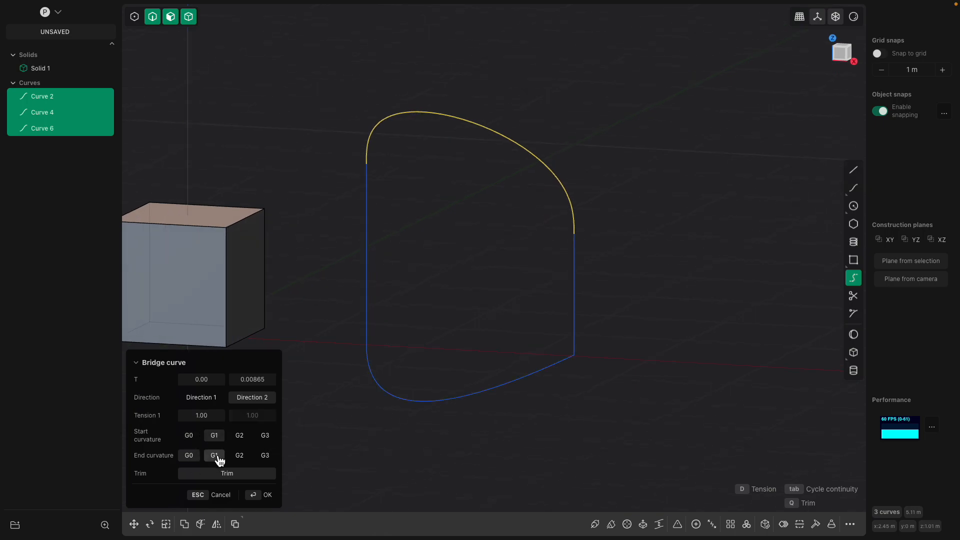
click(194, 438)
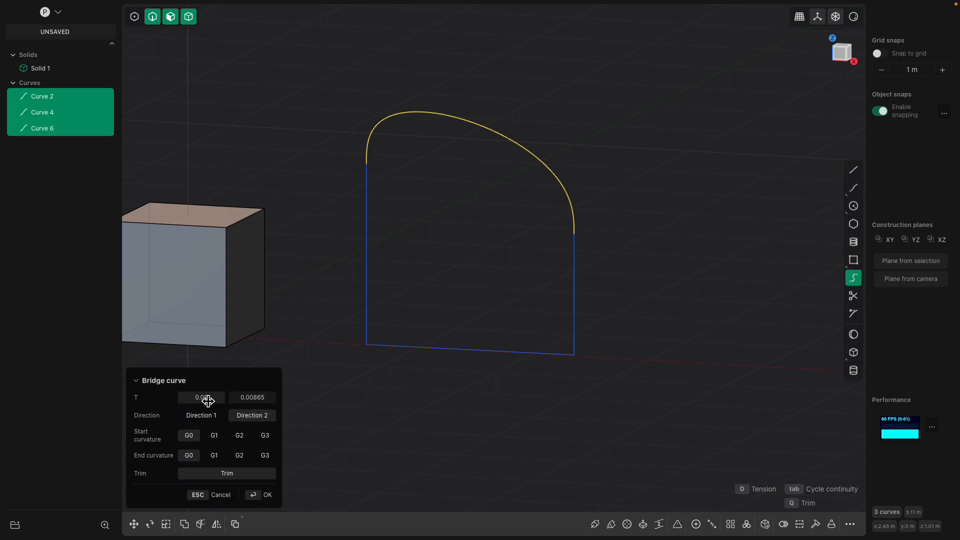
drag(201, 397, 256, 397)
click(239, 435)
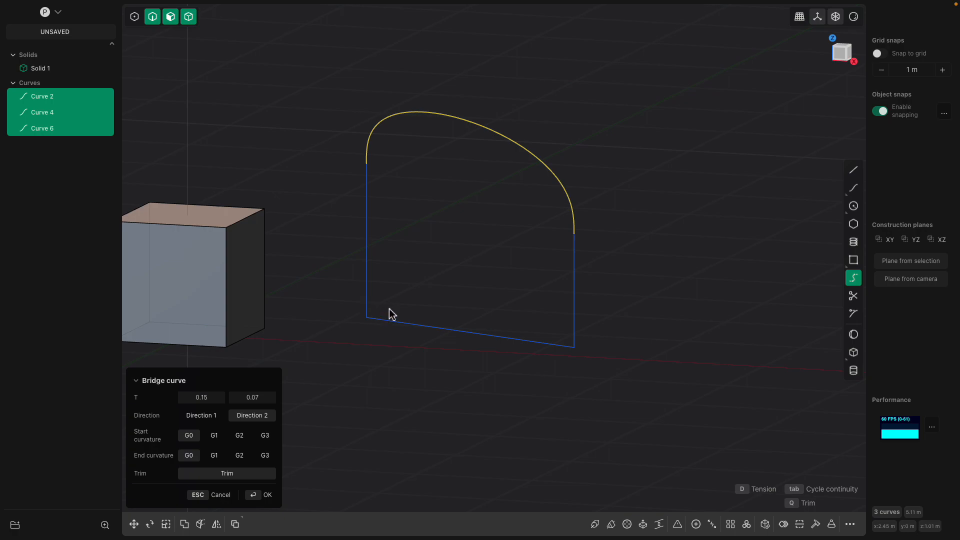
middle_drag(392, 314, 402, 316)
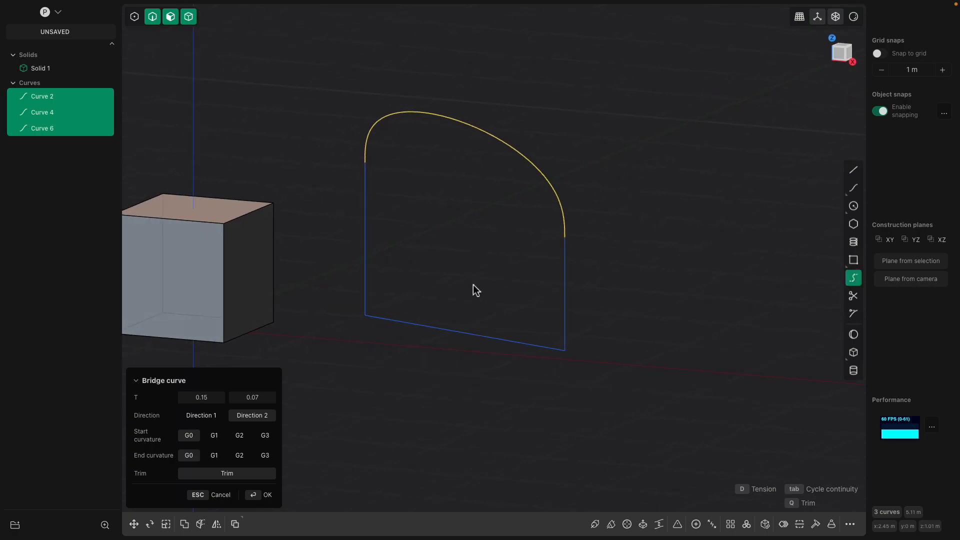
key(Return)
Extrude the closed arch outline into a solid about 0.96 m thick
middle_drag(425, 178, 413, 245)
key(x)
middle_drag(409, 283, 457, 251)
drag(383, 246, 484, 246)
middle_drag(542, 255, 506, 260)
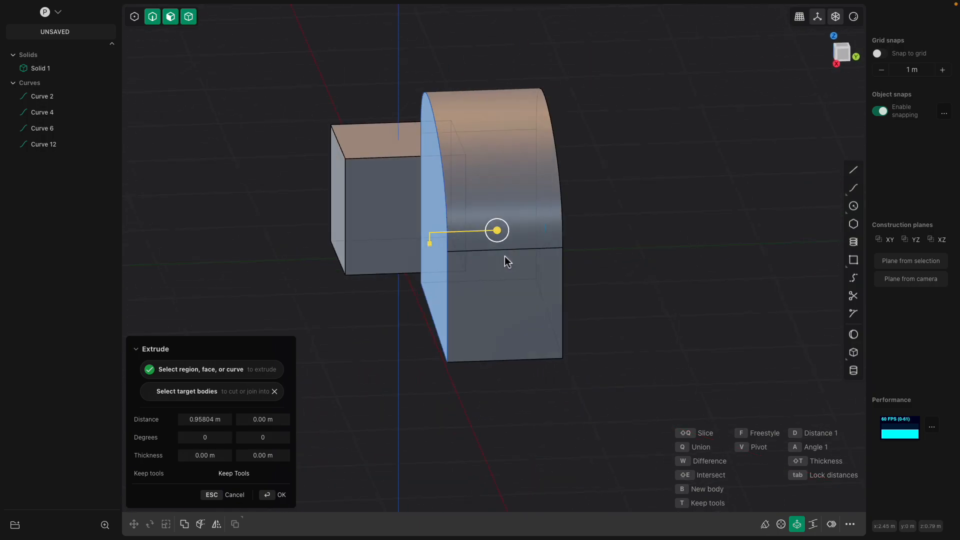
key(Return)
middle_drag(620, 252, 619, 228)
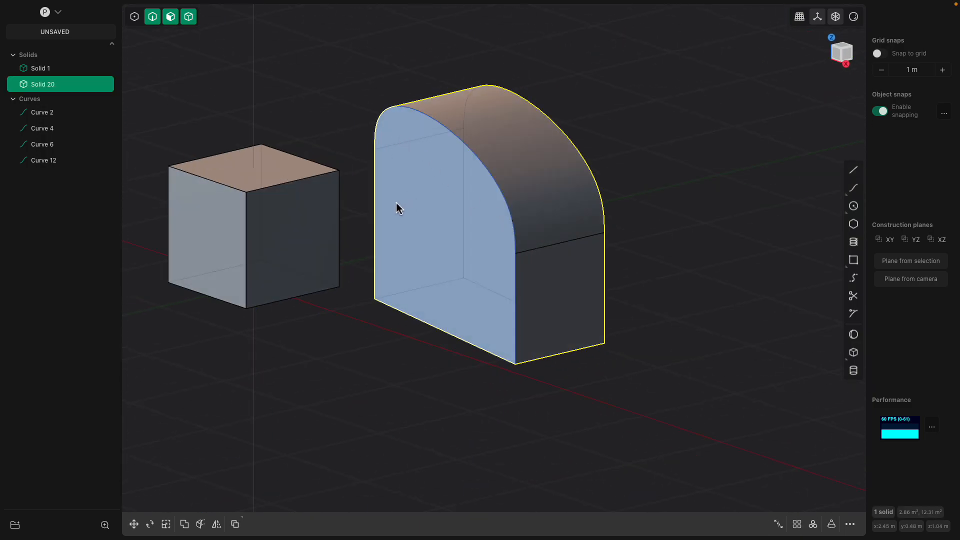
middle_drag(403, 202, 421, 247)
middle_drag(350, 264, 472, 233)
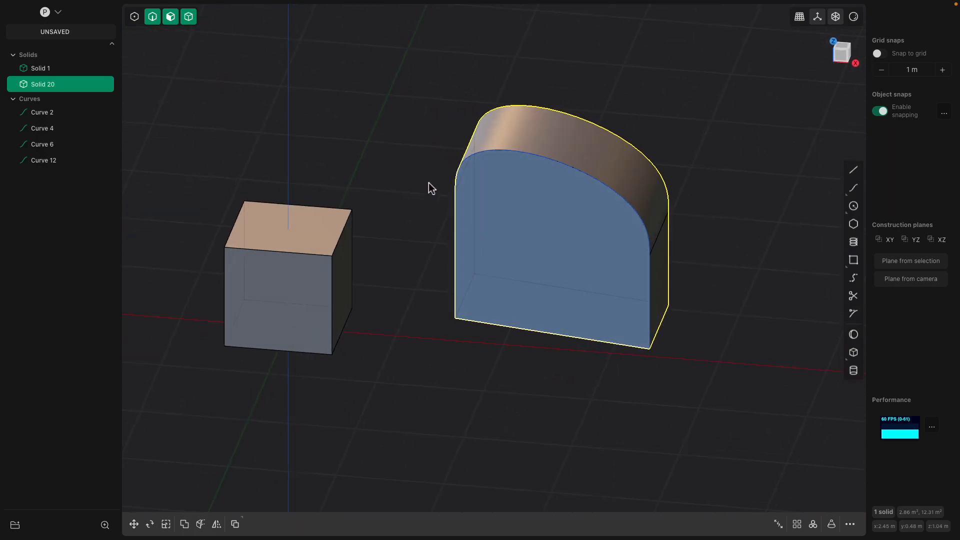
Delete the arched solid and its curves, leaving only the cube
key(x)
middle_drag(647, 392, 538, 271)
click(525, 216)
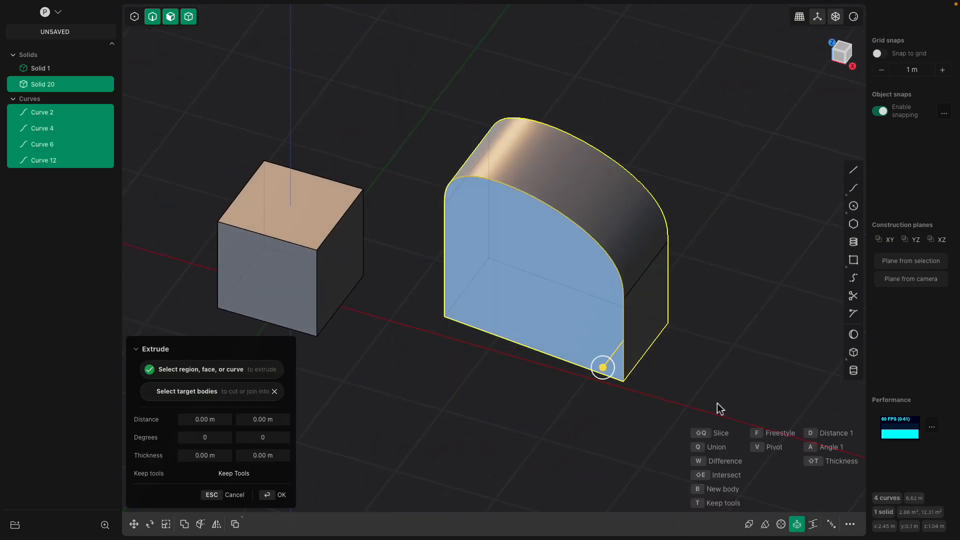
key(Delete)
middle_drag(382, 195, 467, 260)
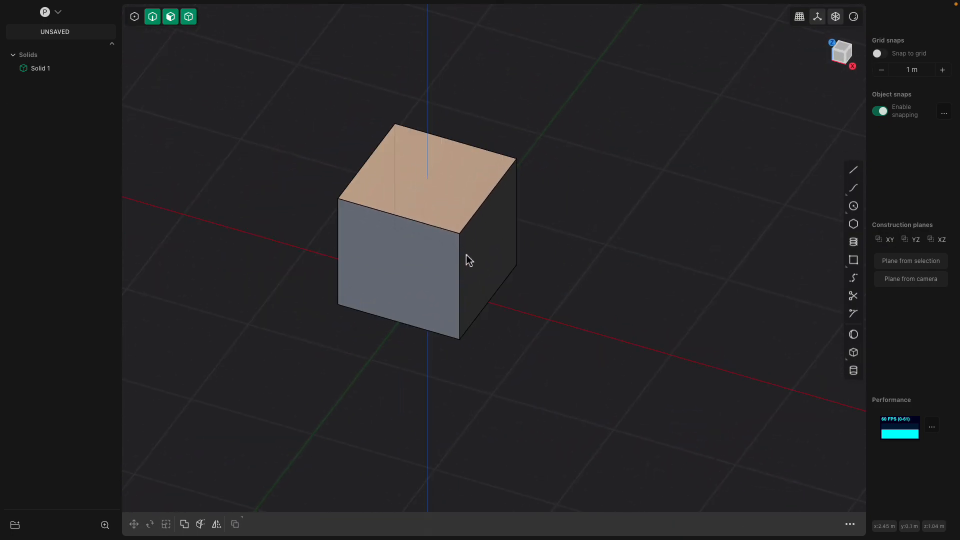
Chamfer the cube's top front edge into a sloped bevel with a negative fillet
click(419, 209)
click(419, 209)
click(417, 208)
drag(418, 208, 447, 240)
middle_drag(446, 236, 486, 231)
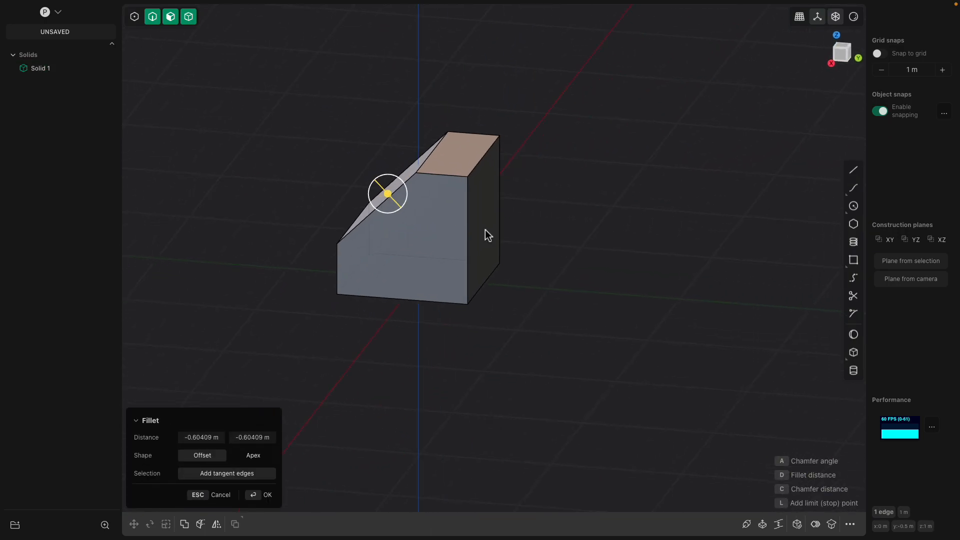
Offset the cube's right side face outward by 0.33476 m
click(488, 232)
drag(522, 232, 568, 247)
middle_drag(568, 246, 509, 254)
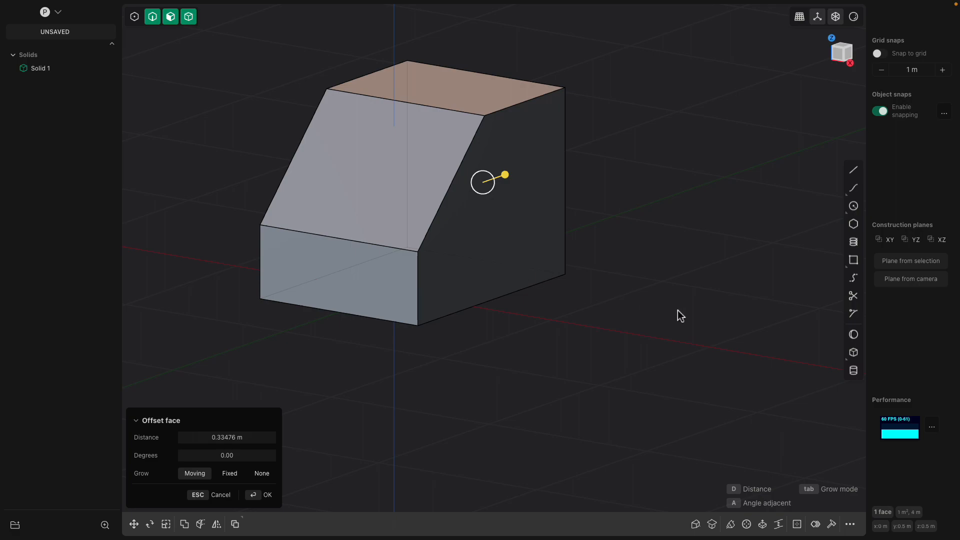
middle_drag(503, 235, 493, 227)
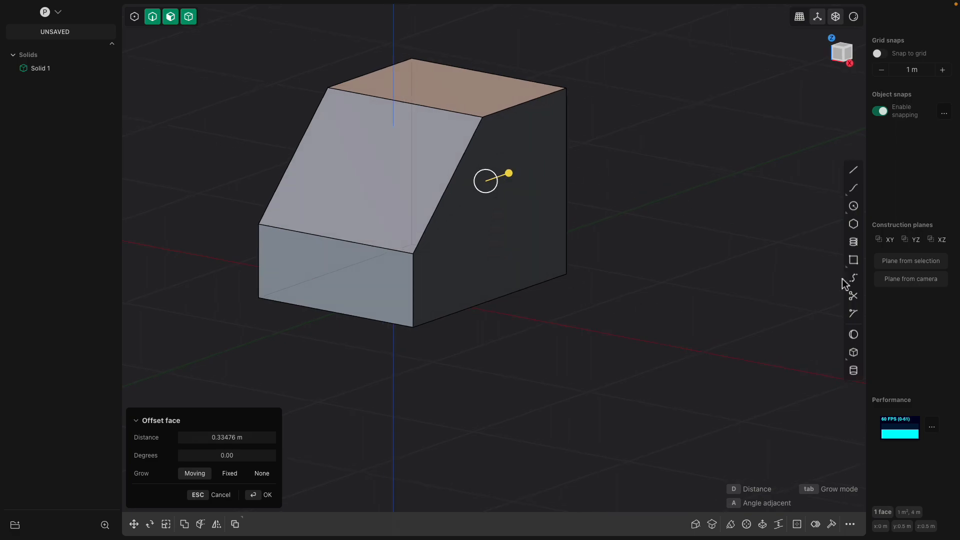
Add a thin 0.1823 m radius disc on the box's side face
click(854, 371)
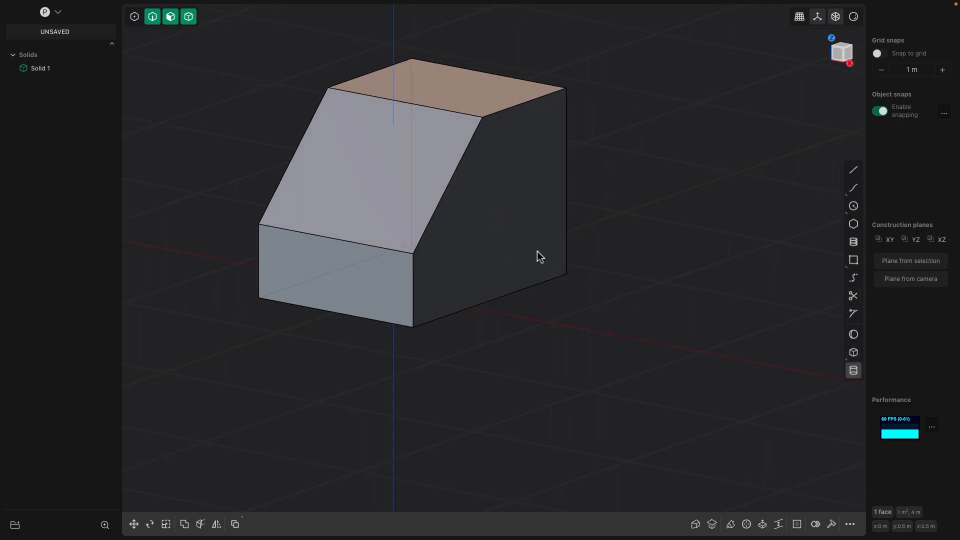
click(508, 246)
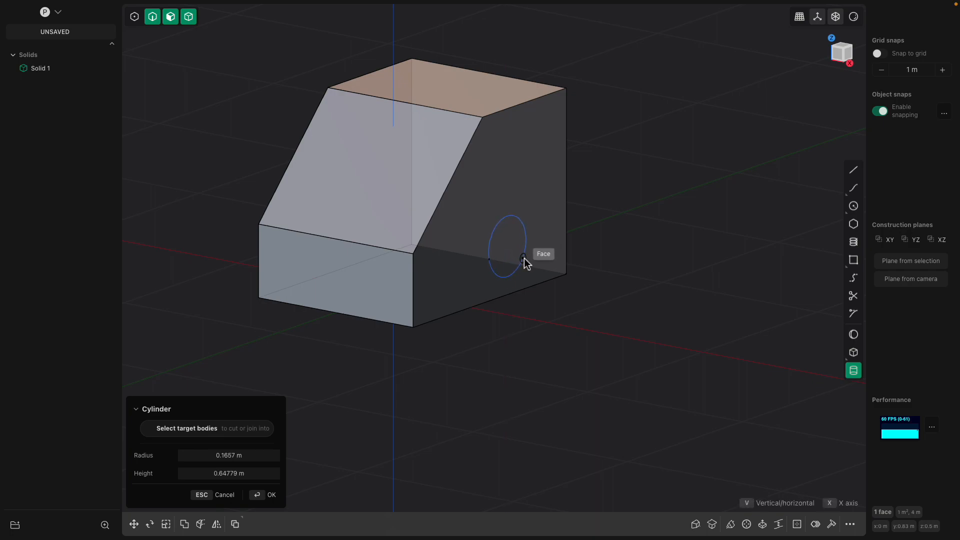
click(526, 260)
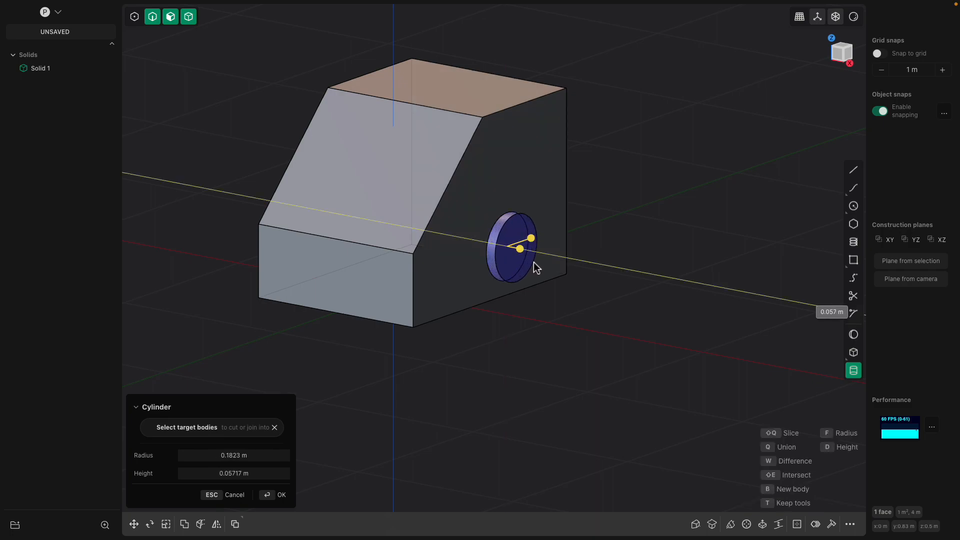
click(593, 264)
middle_drag(593, 264, 446, 276)
mouse_move(445, 276)
mouse_down()
mouse_move(445, 307)
mouse_move(457, 281)
mouse_up()
middle_drag(456, 281, 617, 285)
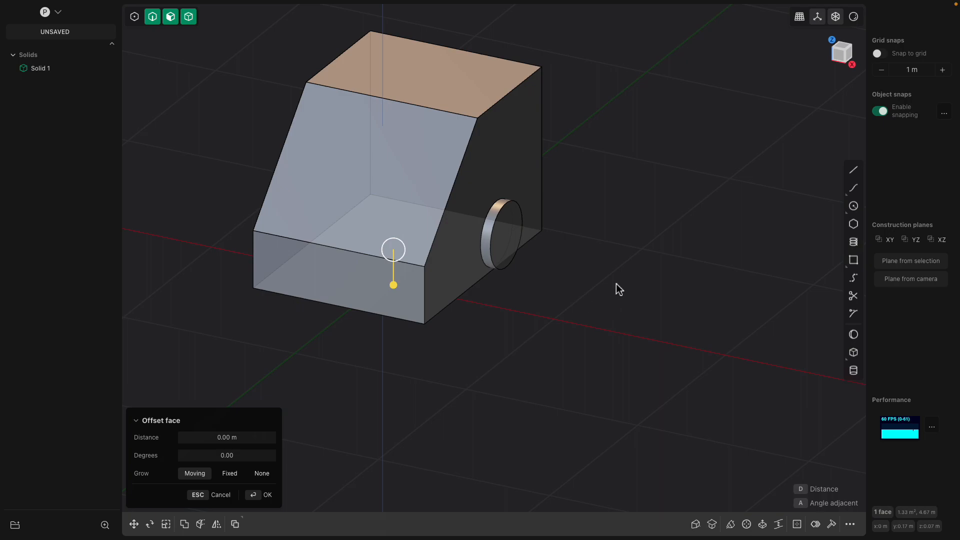
Create a separate short cylinder below the box, radius 0.142 m and about 0.117 m tall
click(857, 368)
middle_drag(583, 326, 491, 345)
click(488, 348)
click(513, 358)
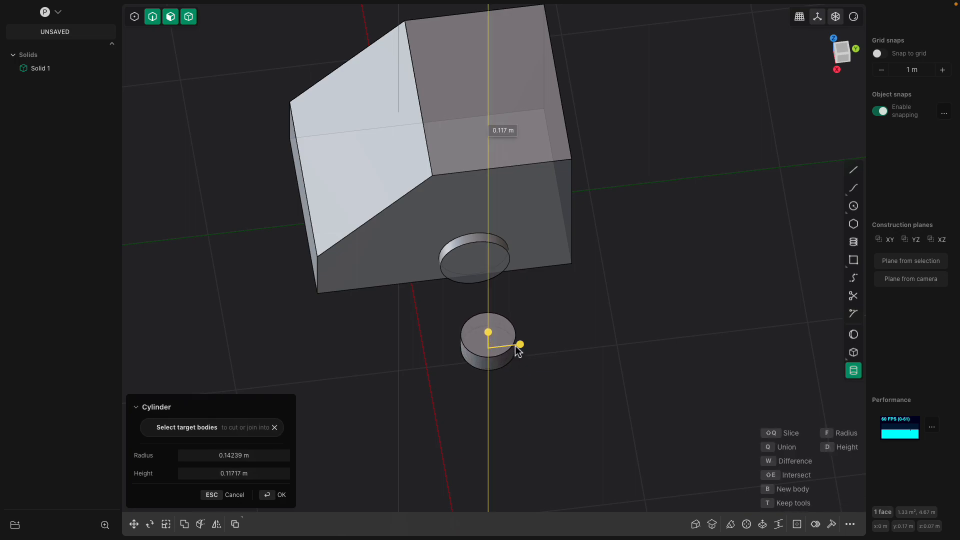
middle_drag(517, 347, 572, 295)
click(623, 247)
middle_drag(633, 238, 527, 235)
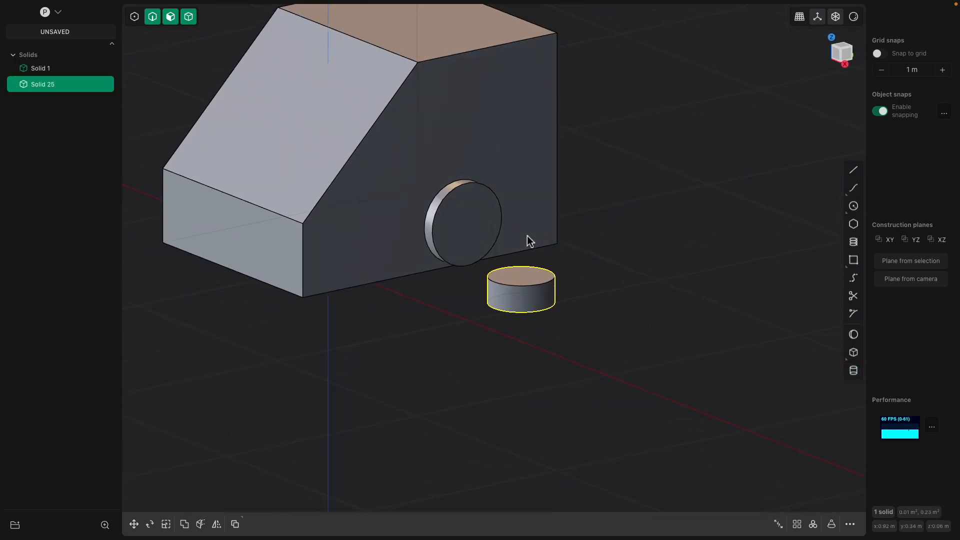
Inset the disc's front face with an angled offset, leaving an inner circle within a ring
click(476, 242)
click(486, 232)
key(o)
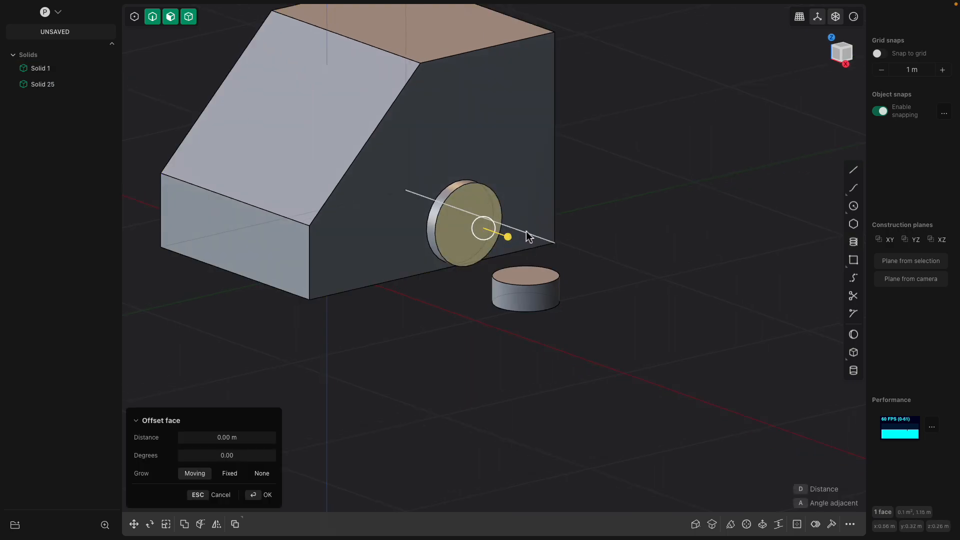
key(a)
click(542, 236)
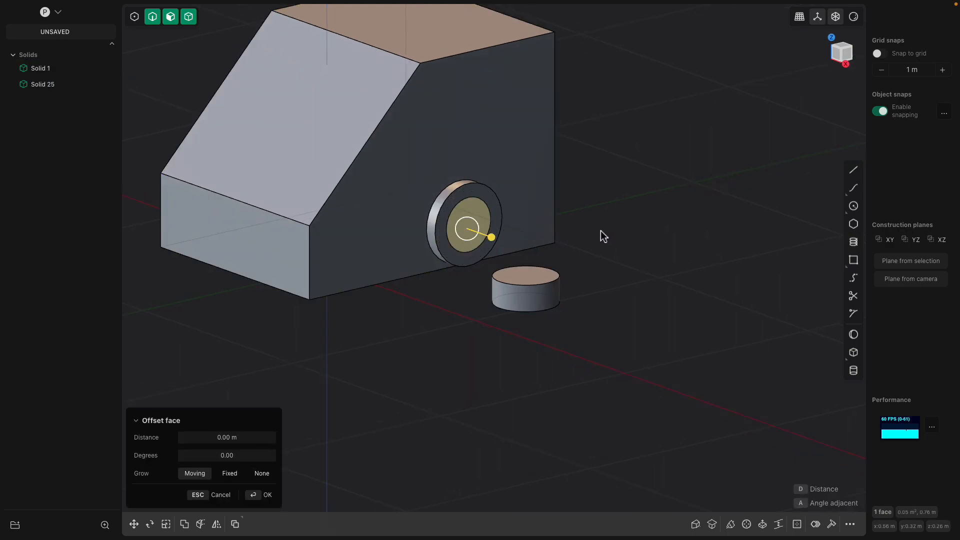
middle_drag(602, 236, 650, 245)
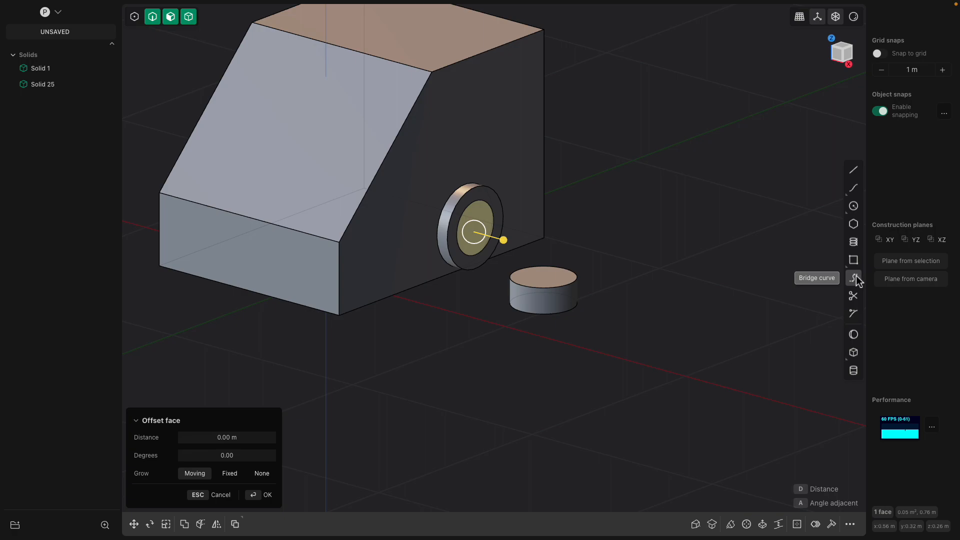
Draw a bridge curve from the disc's centre to the cylinder's top centre
click(854, 278)
scroll(652, 259, up, 5)
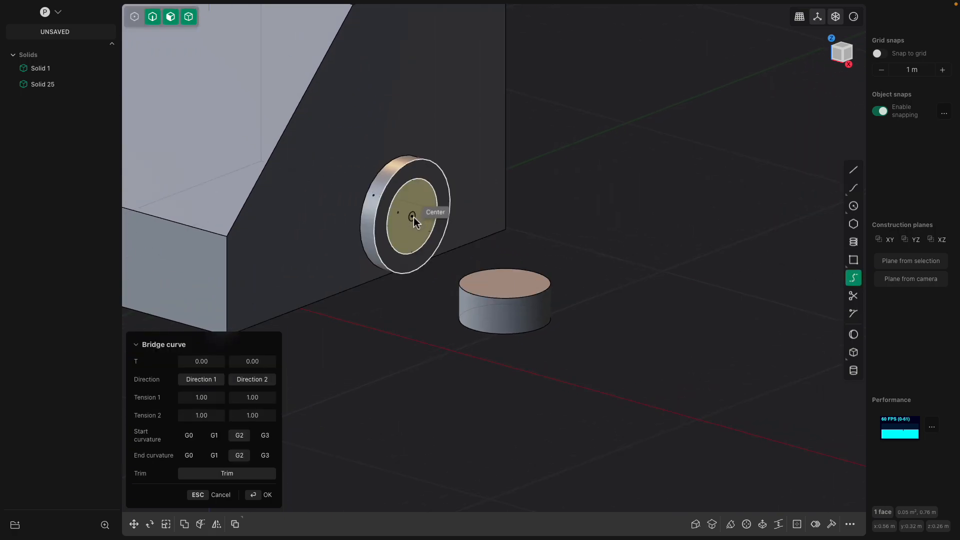
click(415, 220)
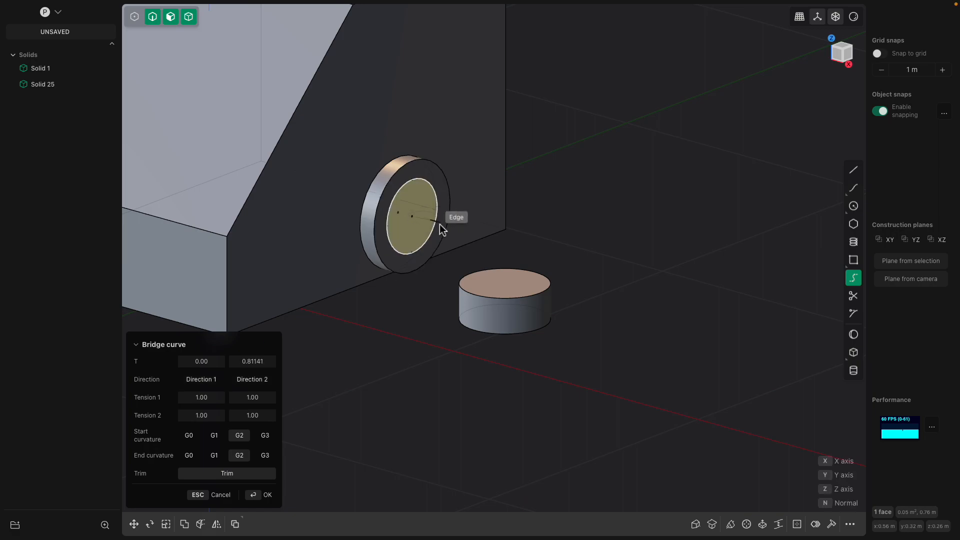
click(506, 282)
middle_drag(627, 235, 483, 231)
key(Return)
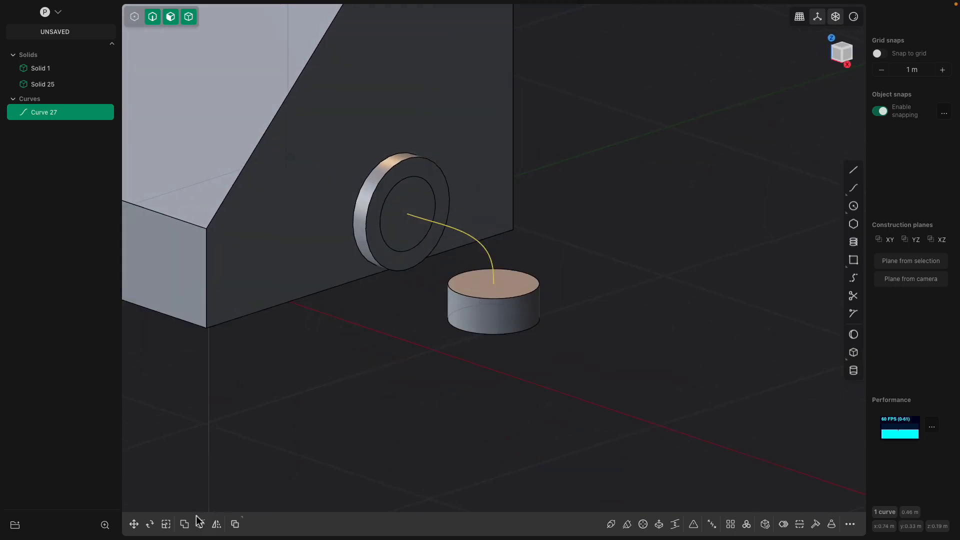
Sweep a pipe of section size 0.04096 m along Curve 27 as a new solid
click(611, 524)
scroll(410, 212, up, 1)
scroll(392, 203, up, 2)
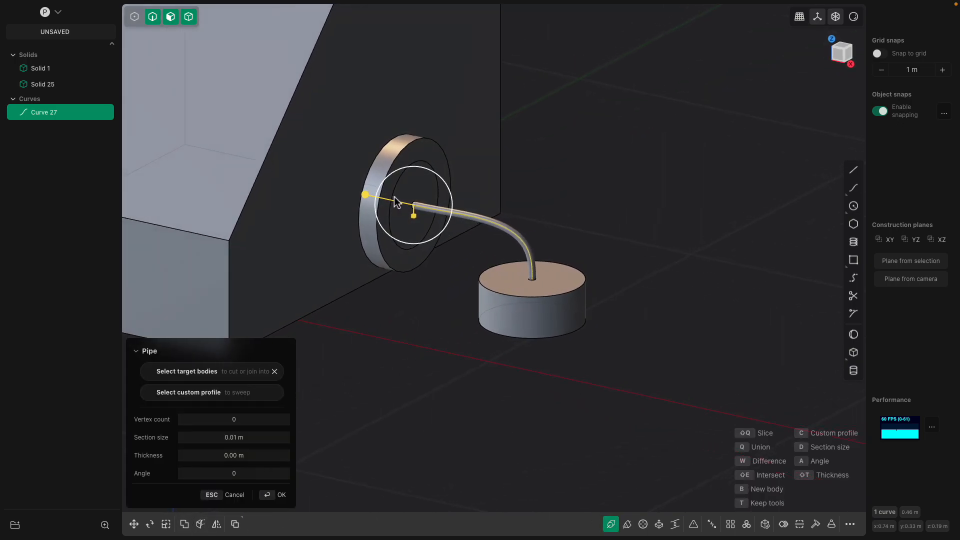
drag(395, 202, 223, 163)
middle_drag(223, 163, 429, 242)
middle_drag(486, 253, 609, 280)
key(Return)
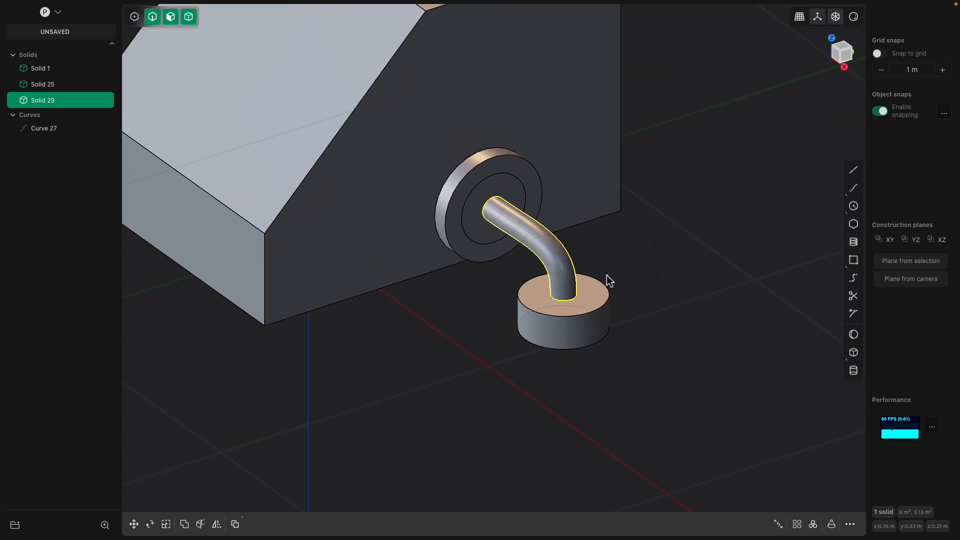
Hide Curve 27 and Boolean-union the box, tube and cylinder into one solid
click(80, 128)
middle_drag(590, 235, 646, 243)
key(ctrl+a)
scroll(645, 238, down, 2)
middle_drag(643, 238, 638, 212)
scroll(536, 214, up, 3)
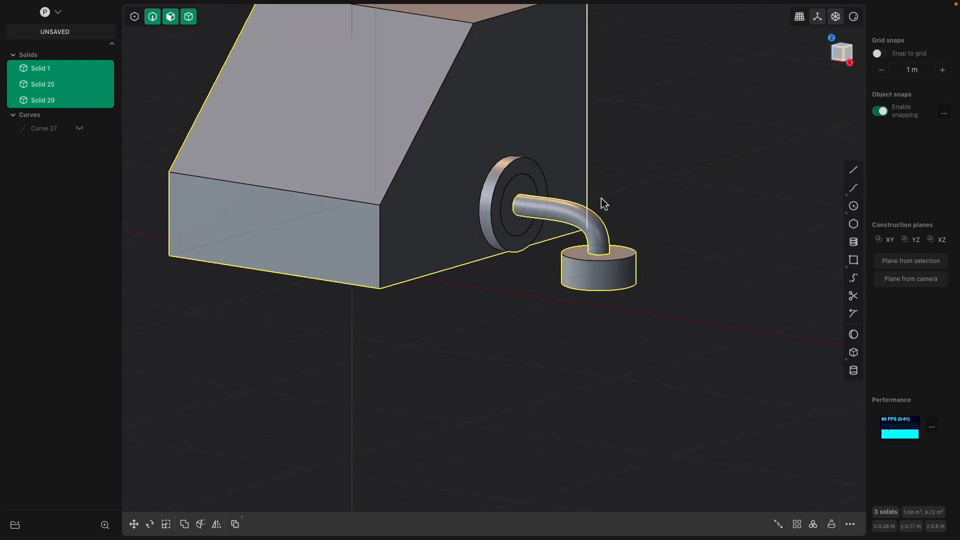
key(shift+d)
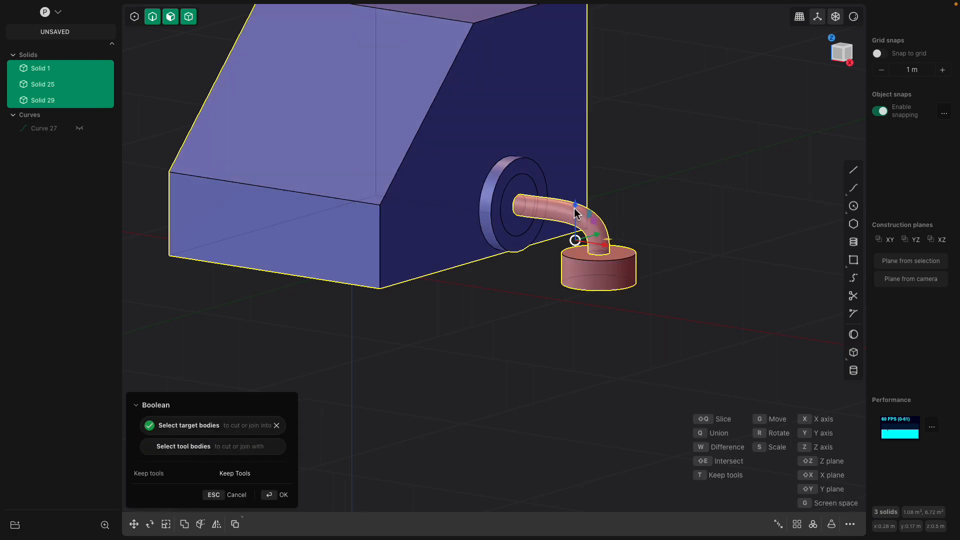
key(Return)
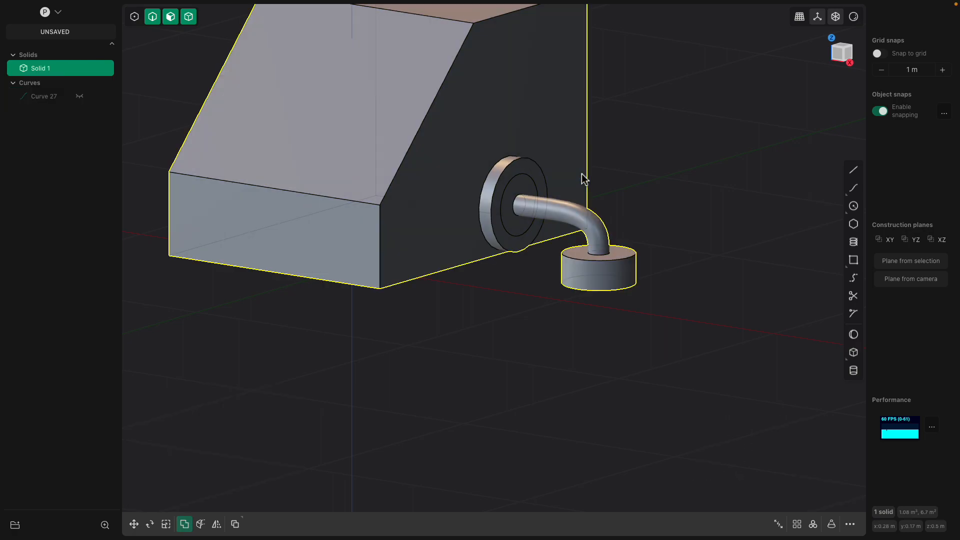
click(609, 176)
click(52, 73)
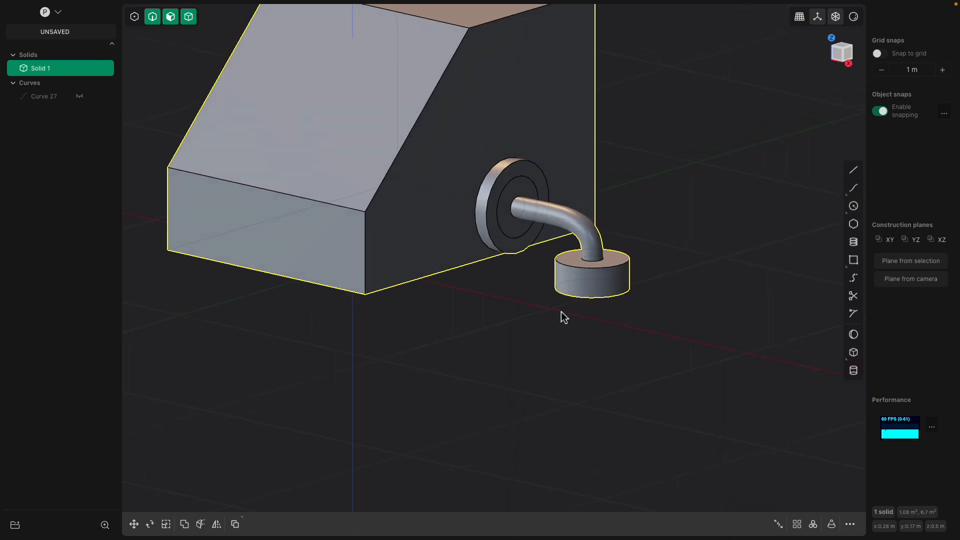
click(589, 285)
Extend the lower cylinder's bottom face down about 0.27 m
middle_drag(598, 276, 619, 261)
drag(620, 265, 614, 356)
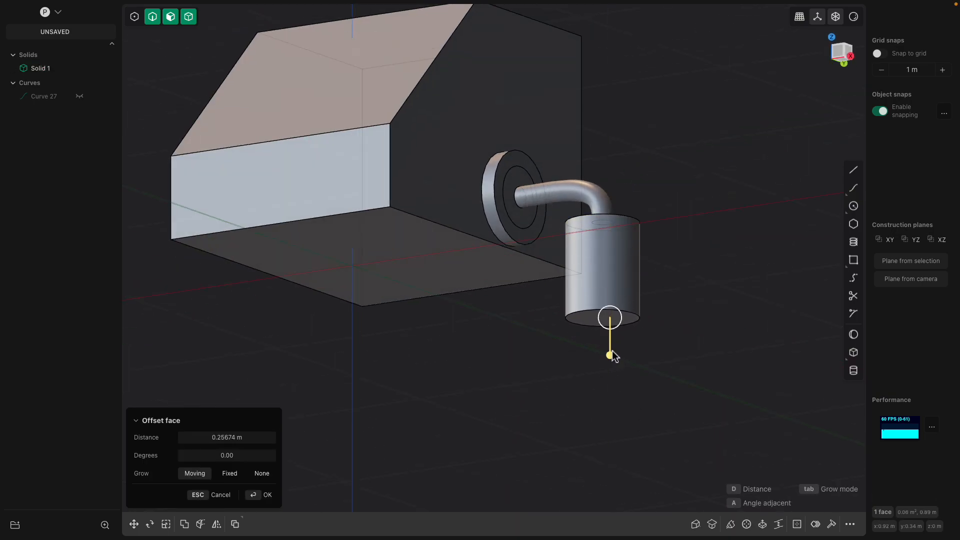
middle_drag(596, 336, 552, 256)
middle_drag(566, 223, 529, 179)
Fillet the disc rim by about 0.017 m and the box's front edge by about 0.27 m
click(467, 169)
drag(497, 176, 503, 180)
middle_drag(503, 180, 431, 179)
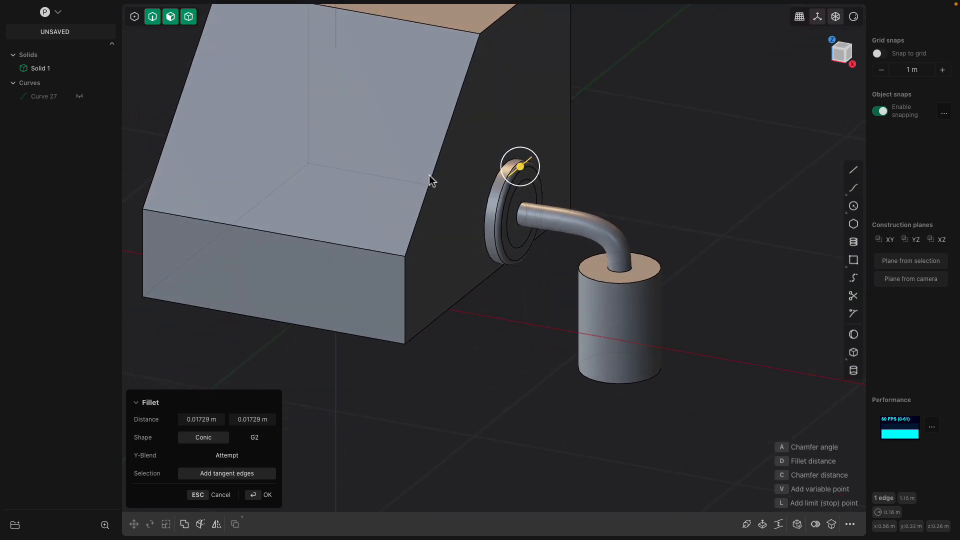
right_click(386, 245)
scroll(386, 245, down, 1)
click(380, 252)
drag(382, 257, 350, 234)
middle_drag(339, 215, 566, 216)
right_click(604, 131)
Round the body's top rear edge with a 0.41805 m conic fillet
click(606, 135)
drag(606, 135, 728, 180)
middle_drag(728, 180, 512, 190)
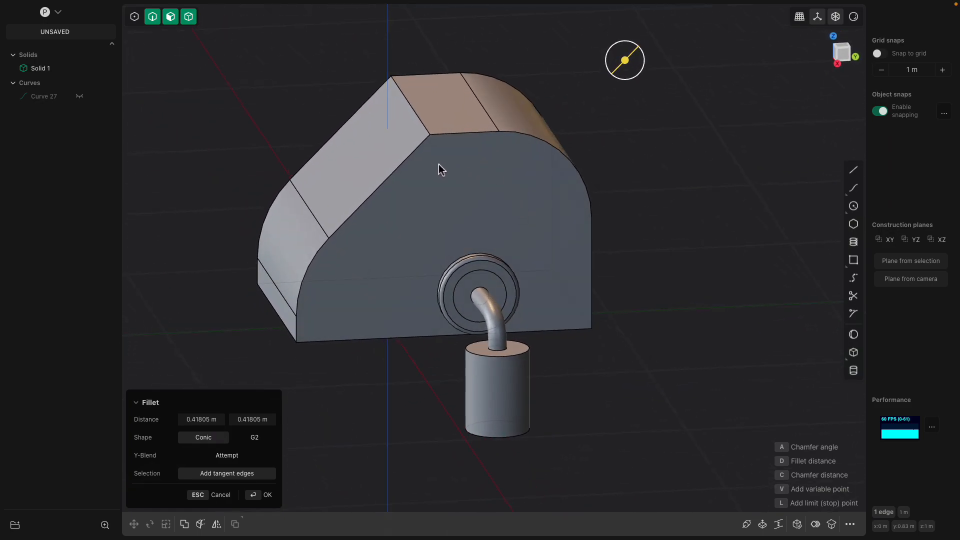
middle_drag(437, 208, 570, 319)
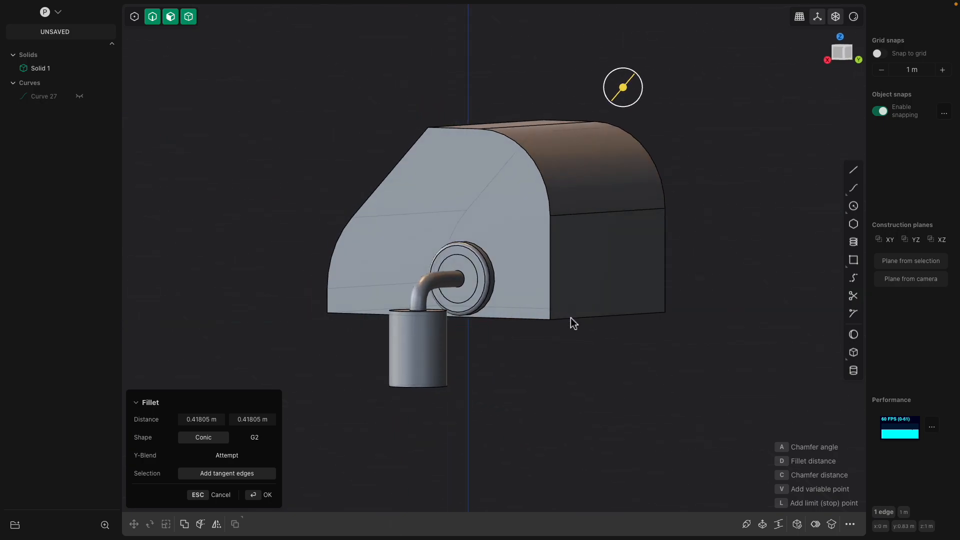
key(Return)
Offset the body's bottom face by about 0.035 m
middle_drag(482, 321, 501, 311)
click(517, 328)
drag(514, 359, 514, 367)
middle_drag(505, 360, 505, 337)
key(Return)
scroll(532, 355, up, 2)
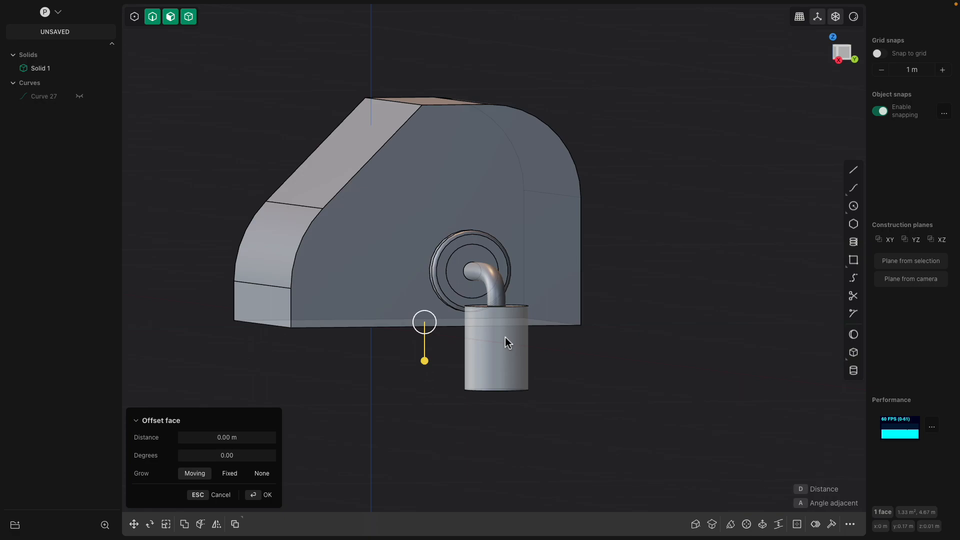
Leave the face offset and orbit the model to view its top and sides
middle_drag(496, 318, 521, 297)
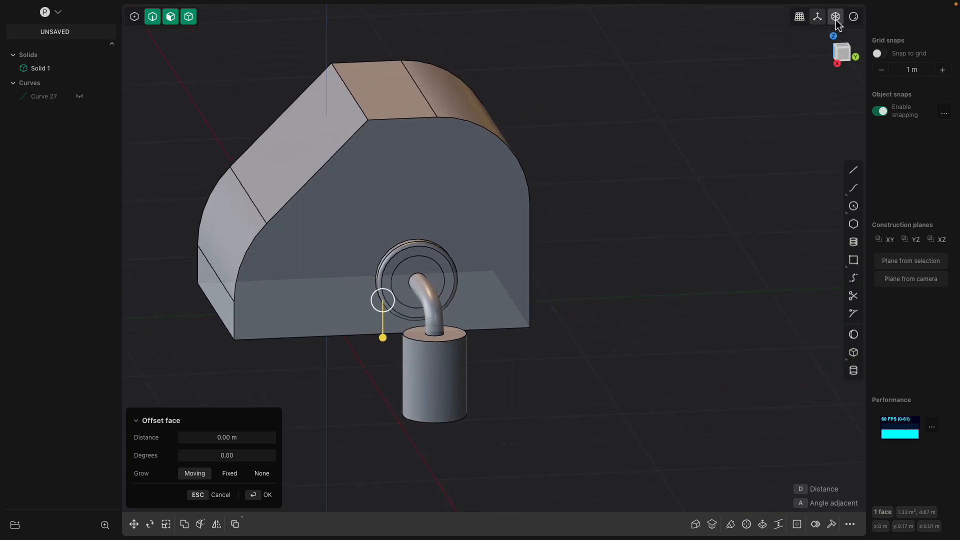
click(836, 19)
key(Escape)
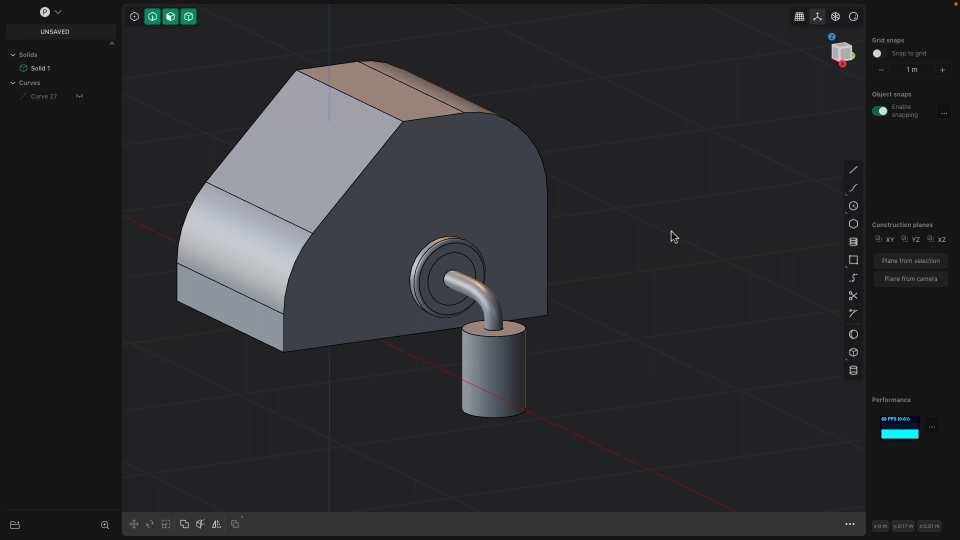
middle_drag(671, 232, 540, 234)
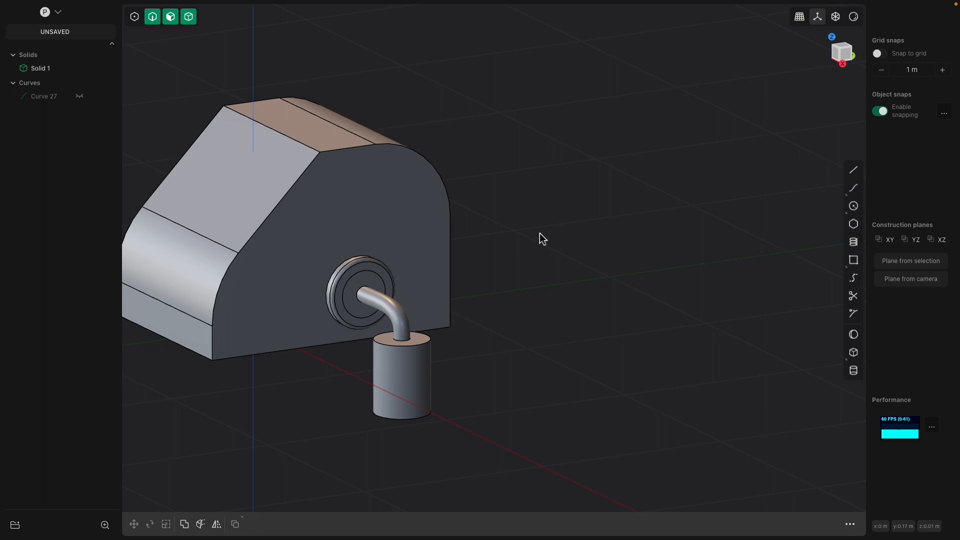
mouse_move(506, 247)
middle_down()
mouse_move(440, 246)
mouse_move(505, 257)
middle_up()
mouse_move(549, 282)
middle_down()
mouse_move(521, 282)
mouse_move(562, 282)
middle_up()
Save the model as aunty_robot.plasticity
key(super+s)
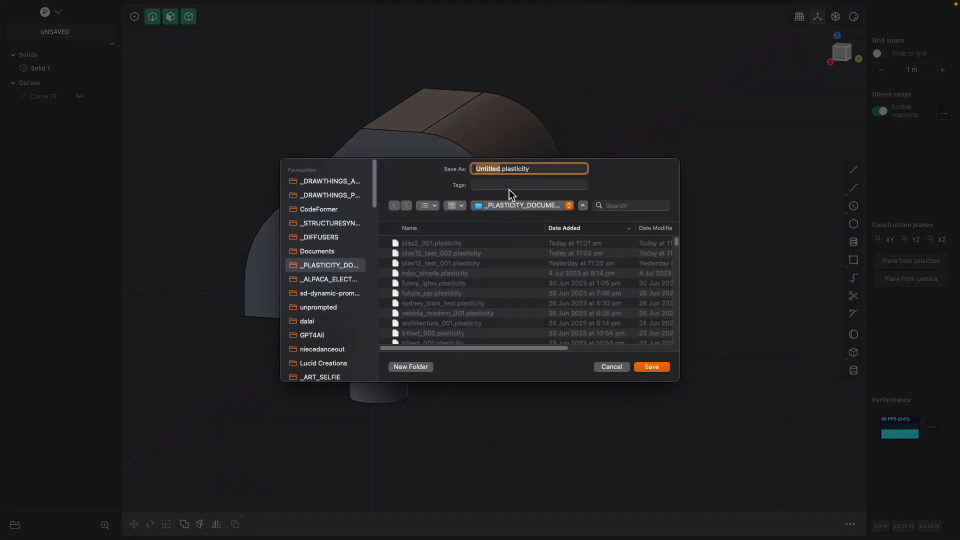
text(aunty_robot)
key(Return)
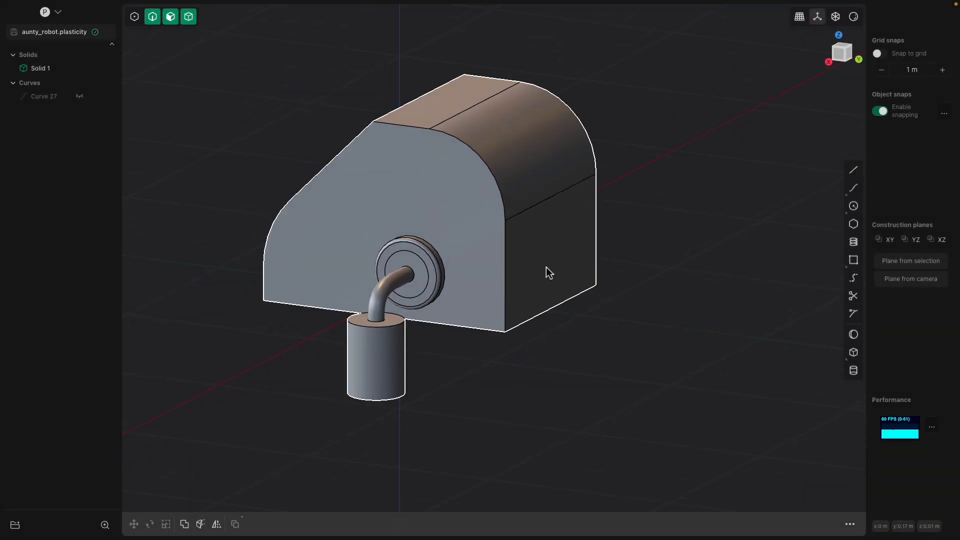
click(572, 291)
Extrude the body's right side face into a block about 0.31 m long
click(569, 286)
drag(599, 292, 611, 291)
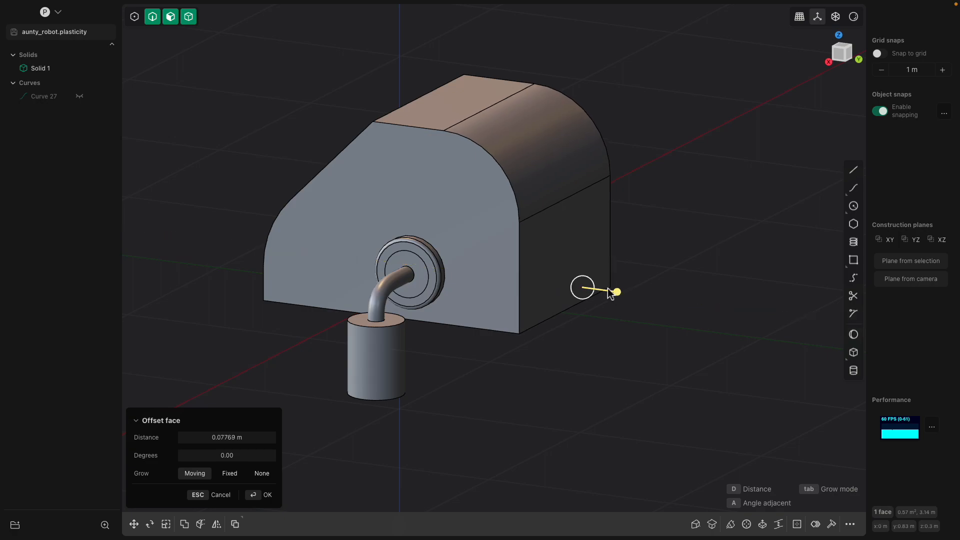
key(e)
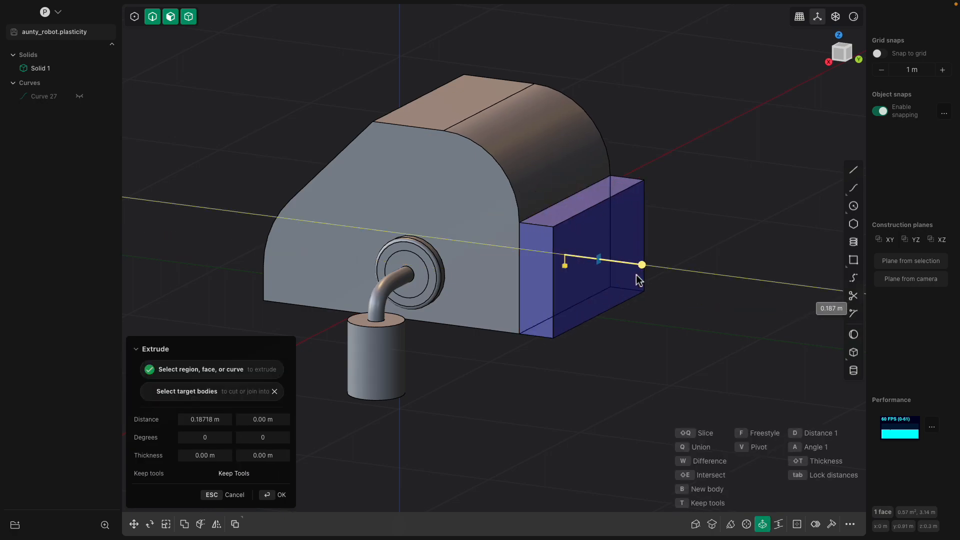
click(658, 282)
right_click(691, 222)
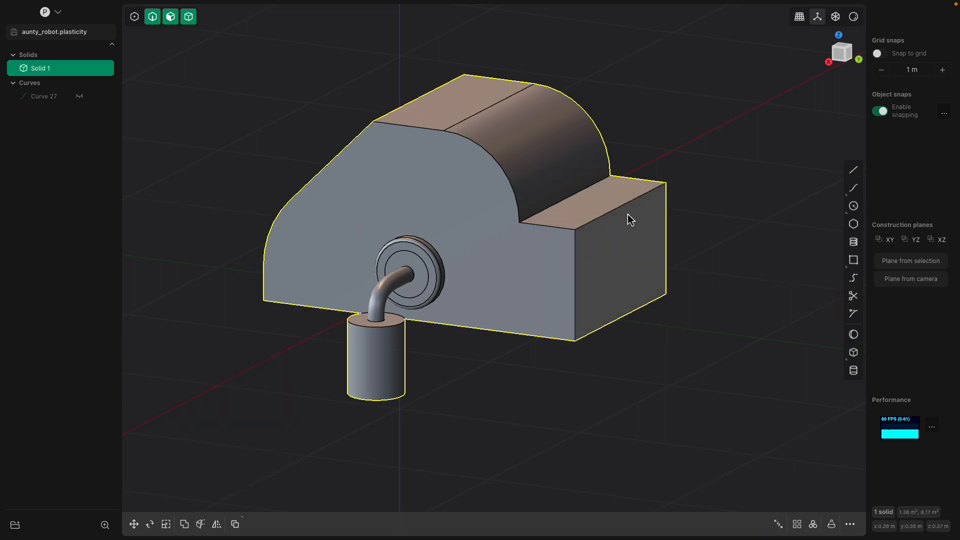
Fillet the new block's top edge
middle_drag(634, 216, 627, 218)
click(626, 218)
key(b)
drag(621, 217, 672, 228)
middle_drag(629, 301, 643, 284)
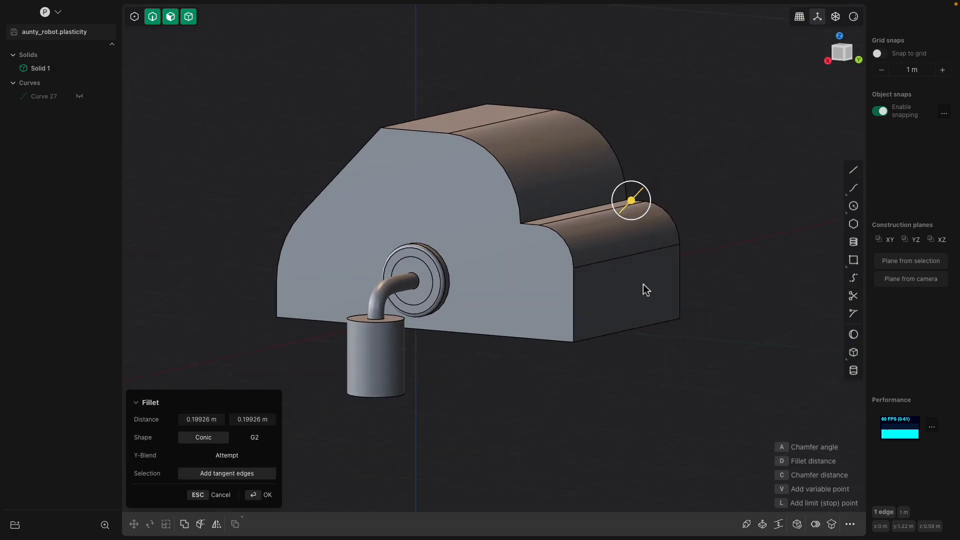
right_click(643, 285)
Fillet the block's bottom edge to about 0.23 m
click(637, 331)
key(b)
drag(637, 331, 679, 316)
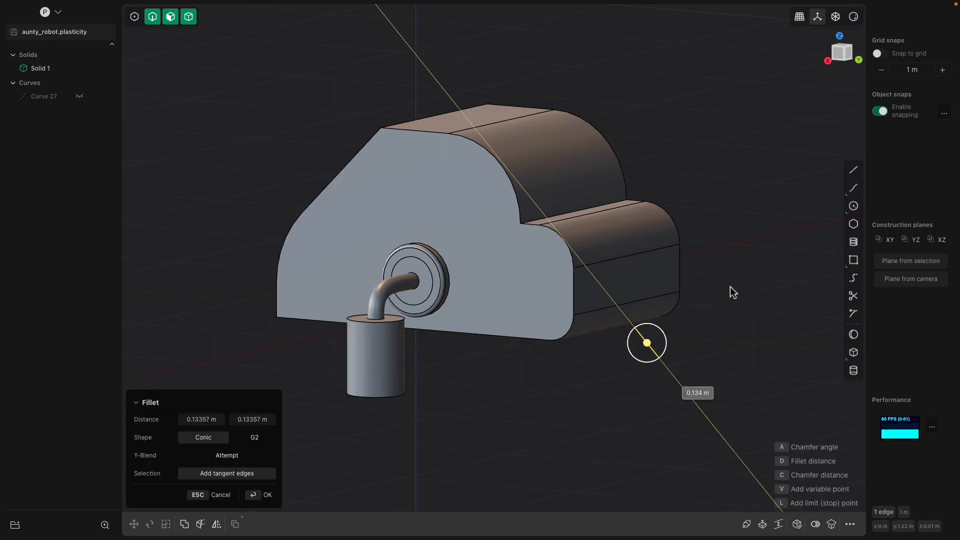
click(749, 298)
mouse_move(475, 242)
middle_down()
mouse_move(518, 246)
mouse_move(475, 261)
middle_up()
Offset the block's upper curved face to -0.19 m, then abandon the lower face offset
right_click(501, 257)
click(562, 180)
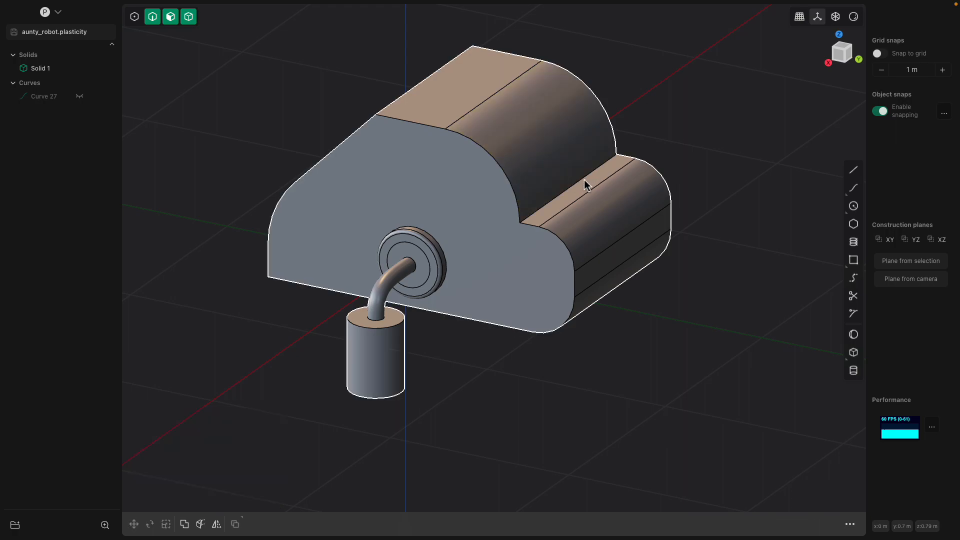
drag(585, 180, 550, 171)
middle_drag(550, 171, 560, 151)
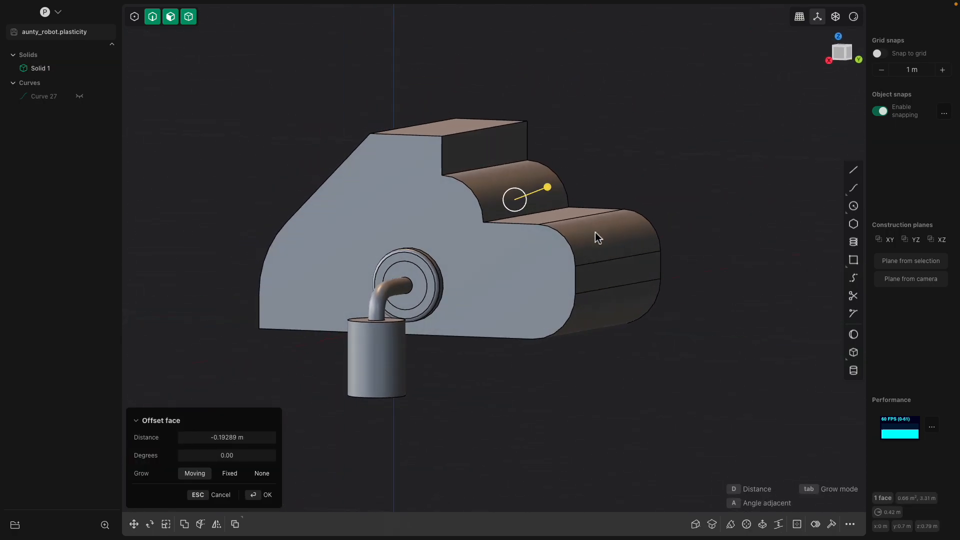
click(608, 272)
click(607, 272)
drag(635, 275, 544, 260)
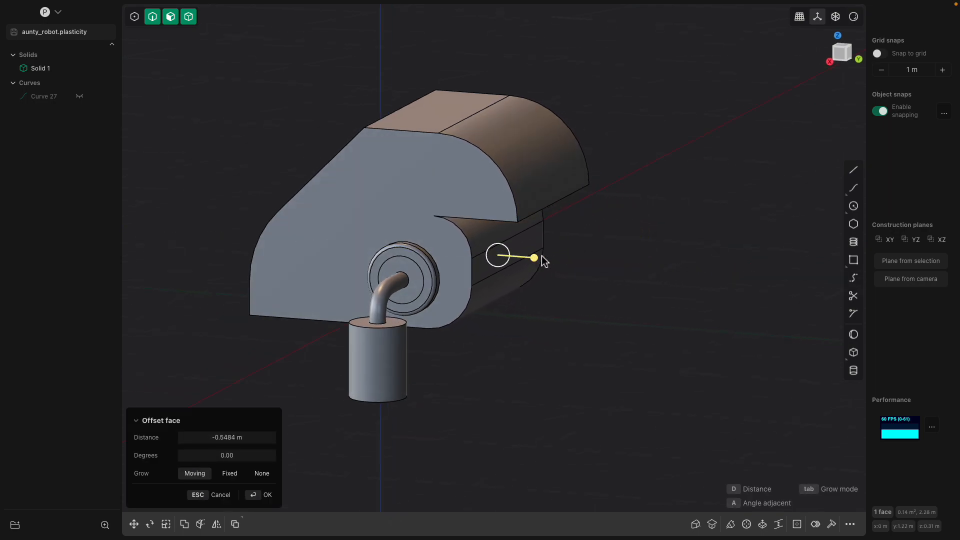
key(Escape)
Undo the block edits and re-extrude the side face into a block about 0.239 m deep
key(ctrl+z)
key(ctrl+z)
key(ctrl+z)
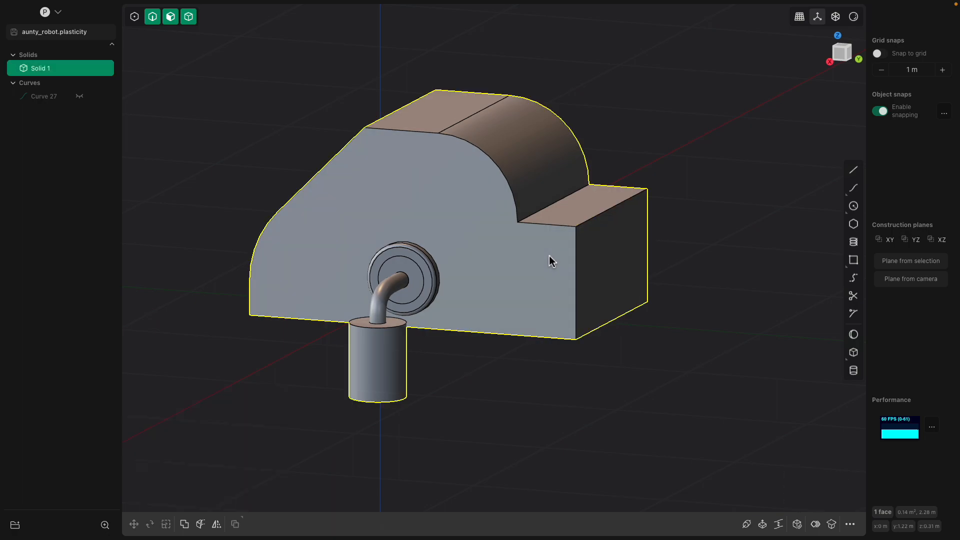
key(ctrl+z)
mouse_move(581, 256)
mouse_down()
mouse_move(564, 260)
mouse_move(578, 260)
mouse_up()
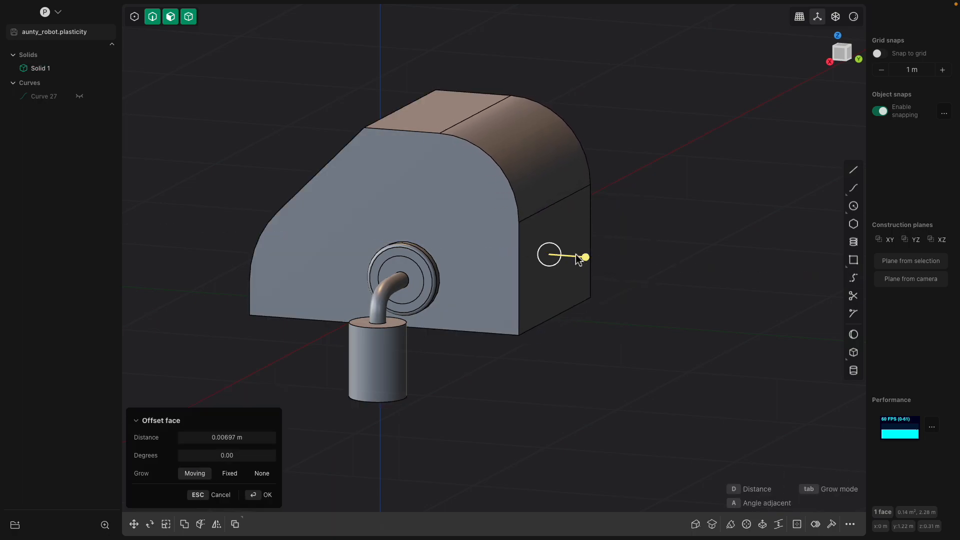
key(e)
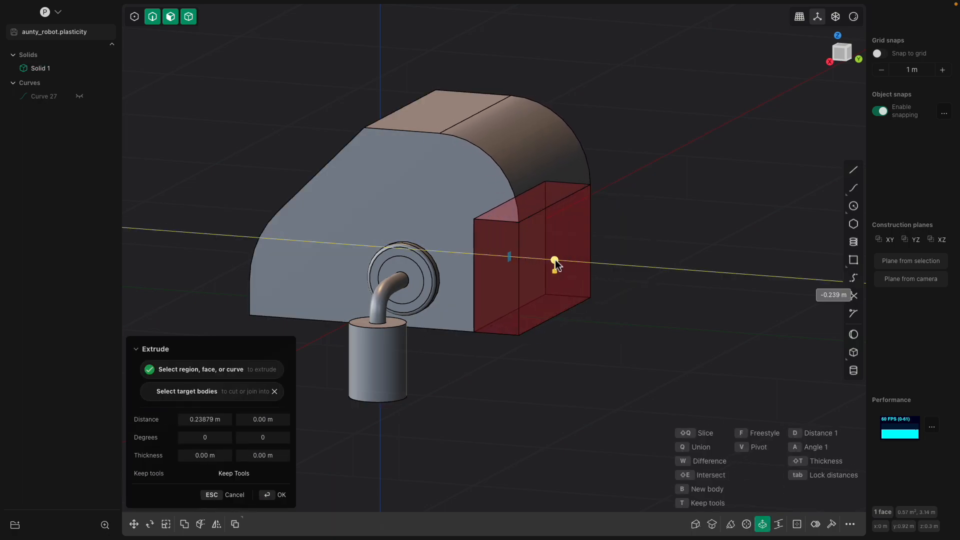
key(Return)
Round the overhang edge above the block with a fillet of about 0.06452 m
click(623, 232)
middle_drag(624, 231, 474, 245)
click(474, 245)
click(501, 196)
key(f)
middle_drag(472, 206, 505, 278)
key(Return)
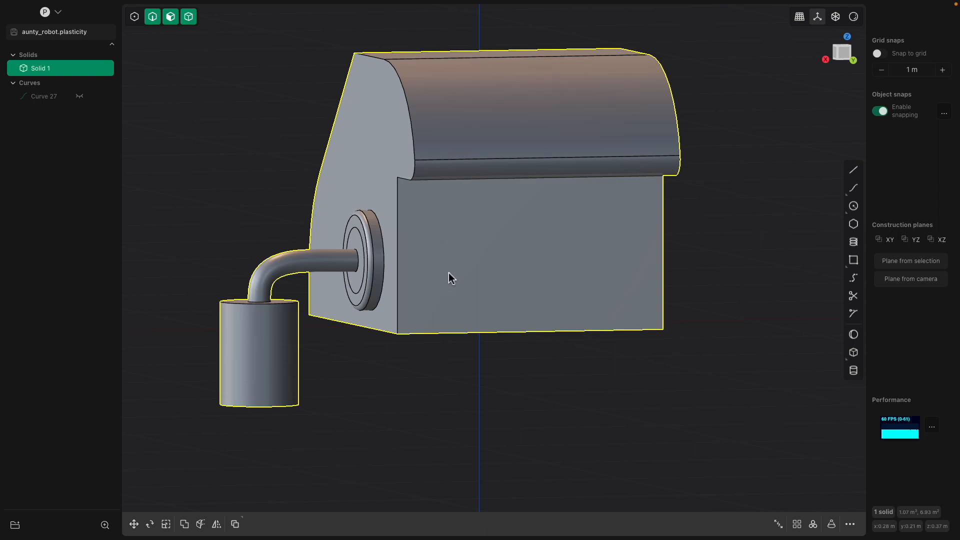
Draw a 0.09 m centre circle on the block's front face
middle_drag(449, 272, 456, 275)
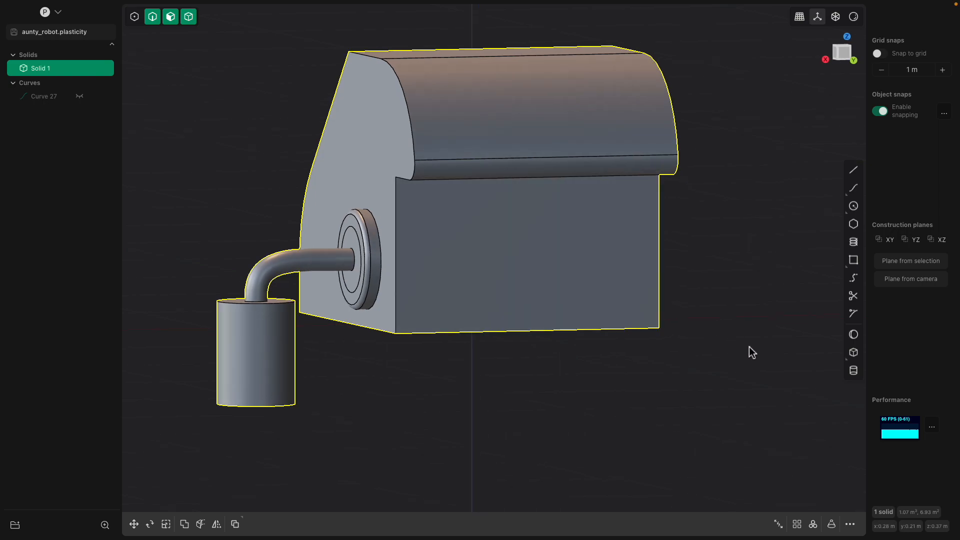
click(855, 206)
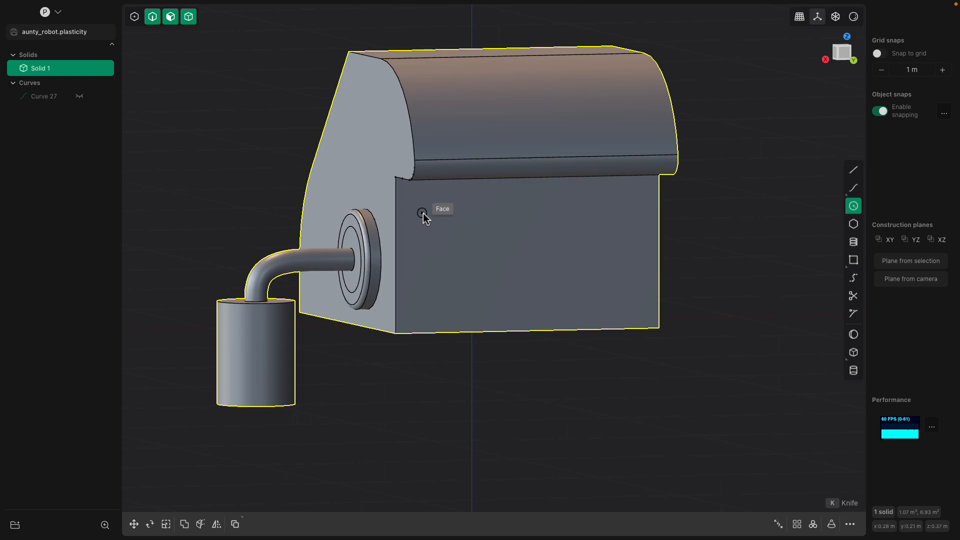
click(426, 214)
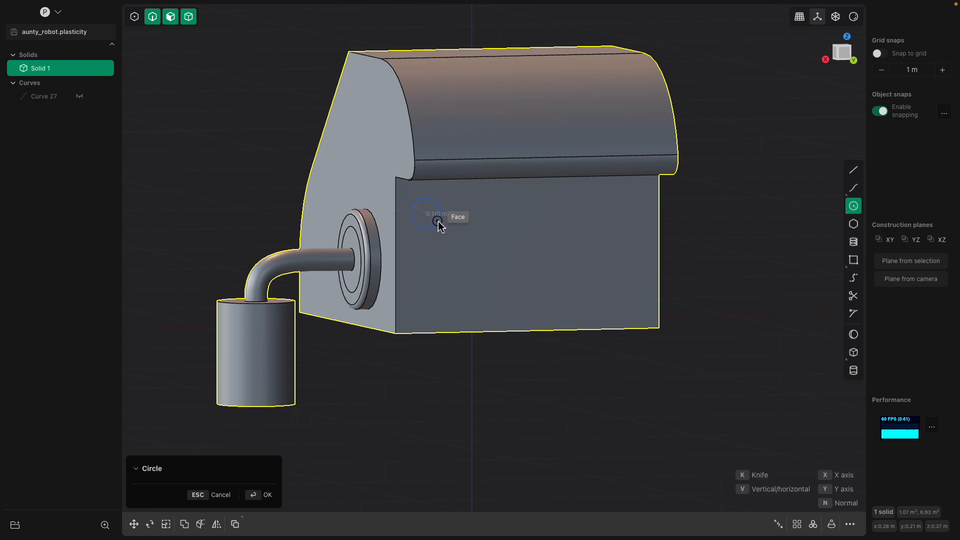
middle_drag(438, 221, 457, 232)
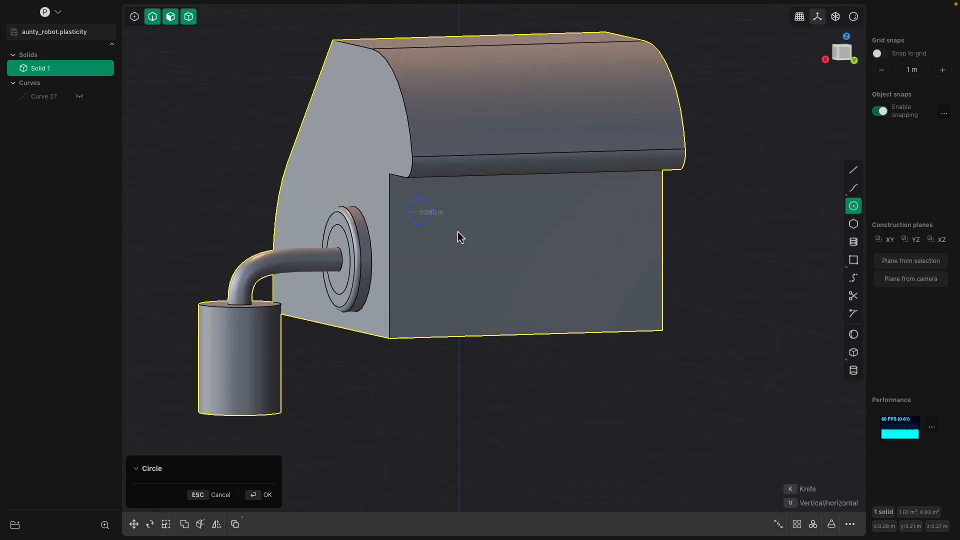
click(458, 233)
Duplicate the circle and move the copy about 0.346 m down along Z
scroll(436, 225, up, 1)
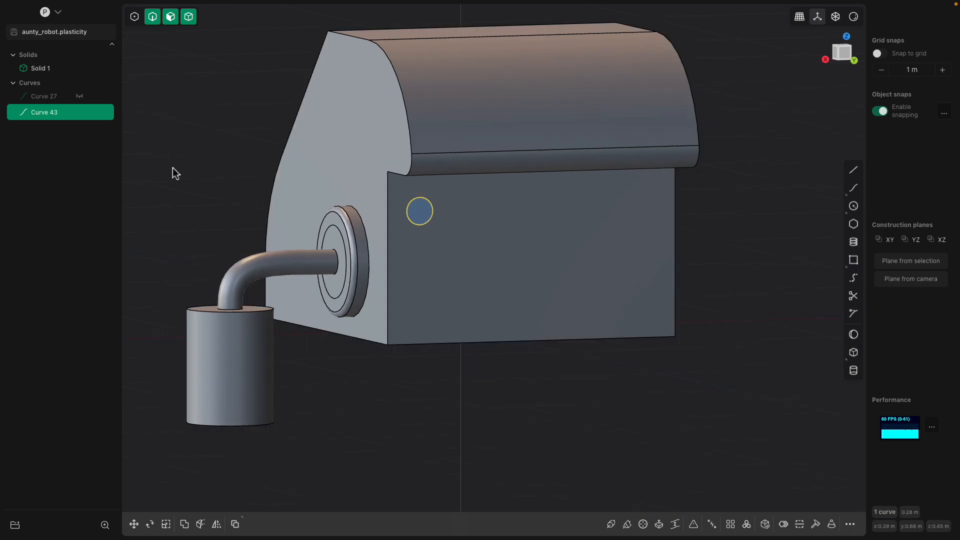
middle_drag(442, 260, 437, 220)
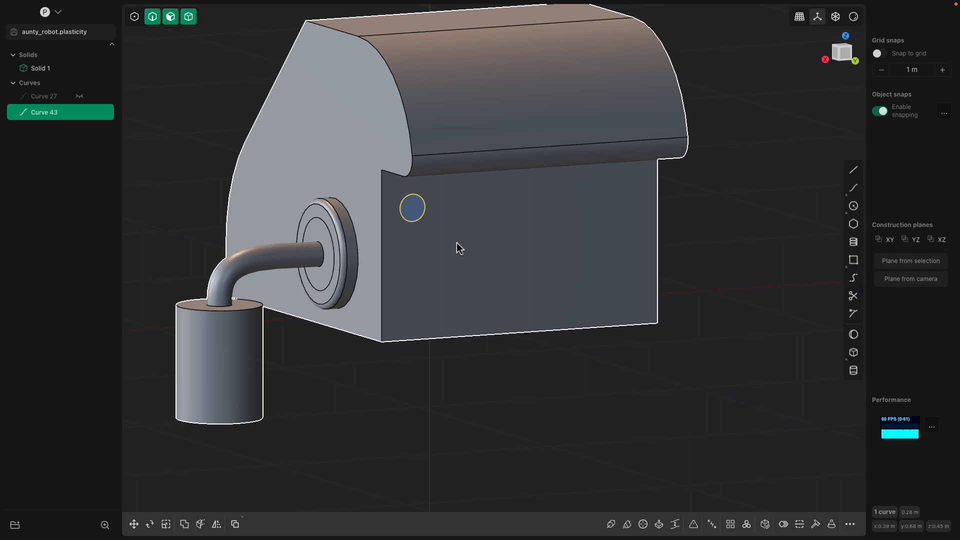
key(ctrl+d)
key(z)
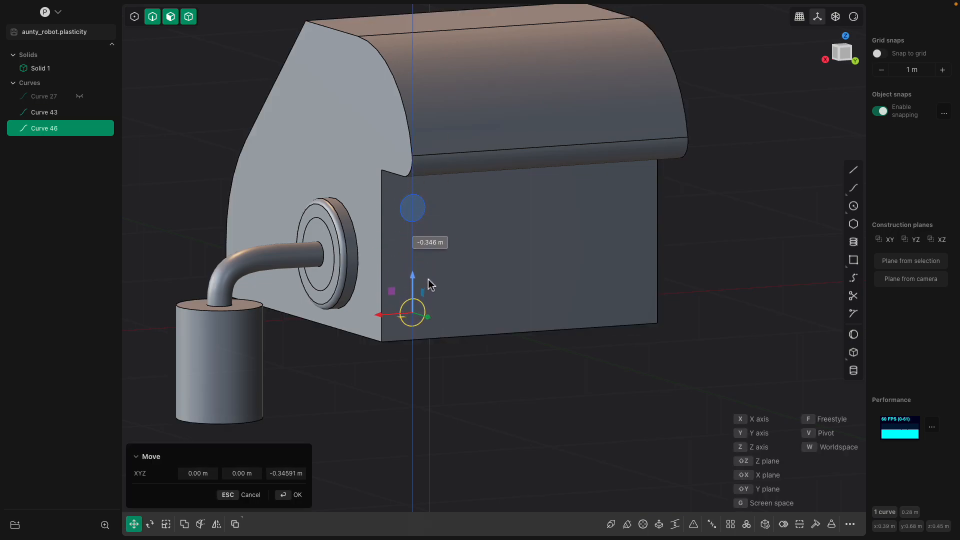
click(698, 286)
middle_drag(634, 274, 434, 242)
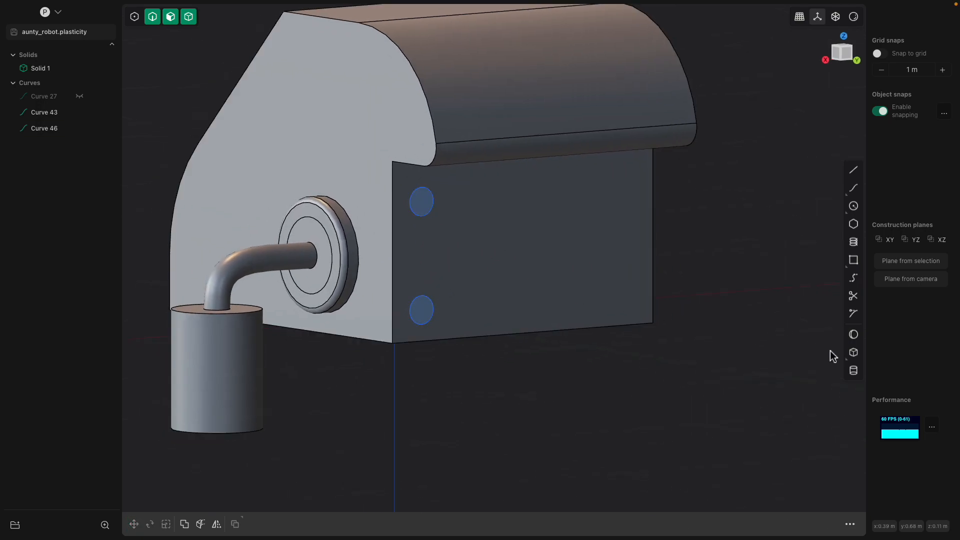
click(853, 279)
key(Escape)
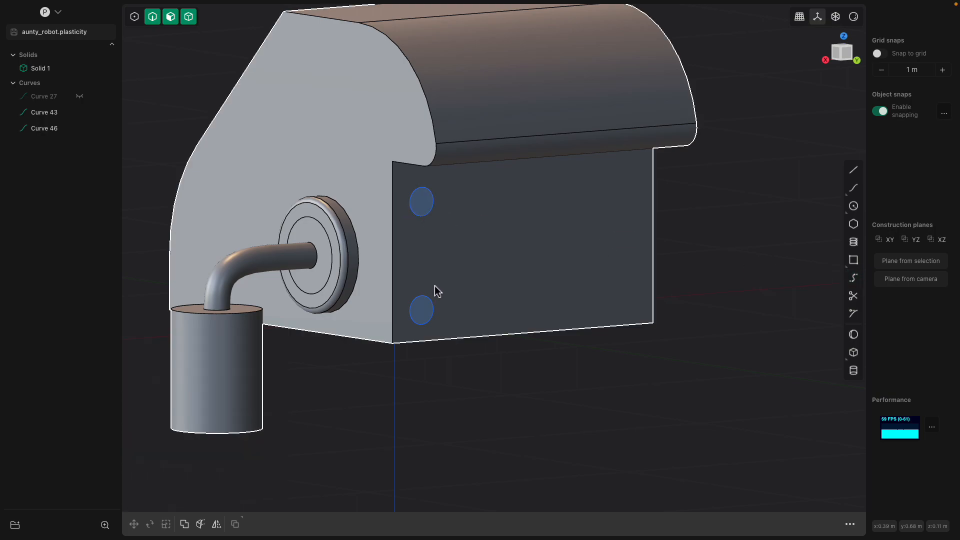
middle_drag(421, 316, 422, 210)
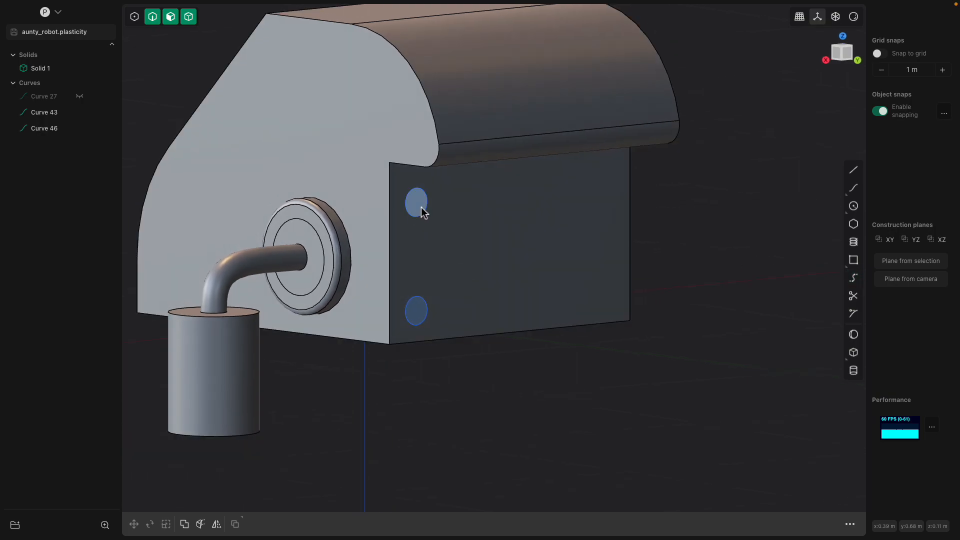
click(442, 229)
scroll(440, 226, up, 1)
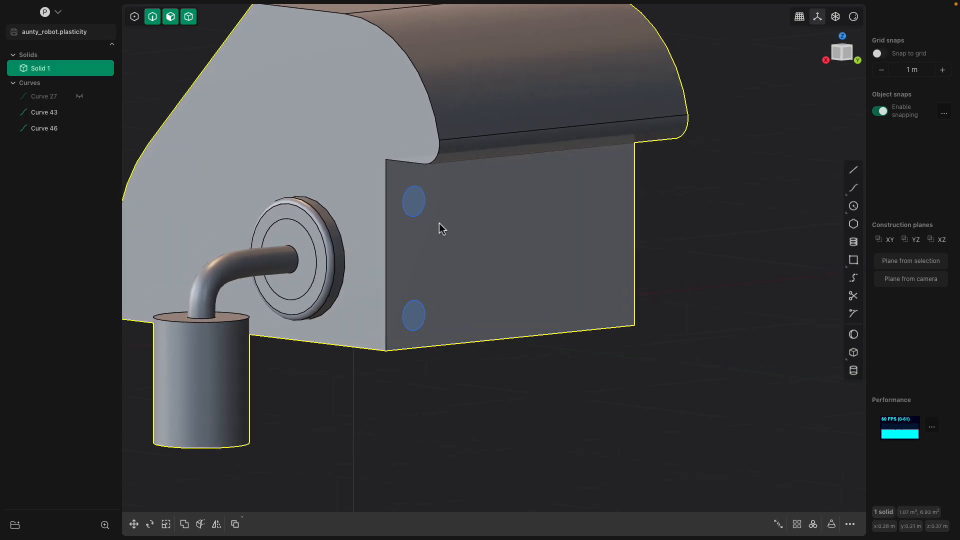
click(52, 113)
click(53, 122)
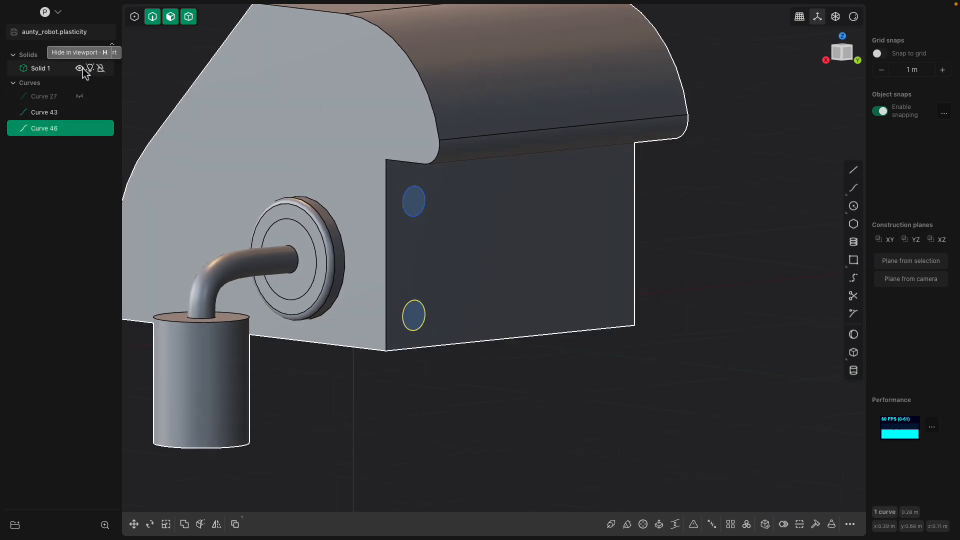
click(82, 68)
click(534, 209)
middle_drag(534, 209, 591, 211)
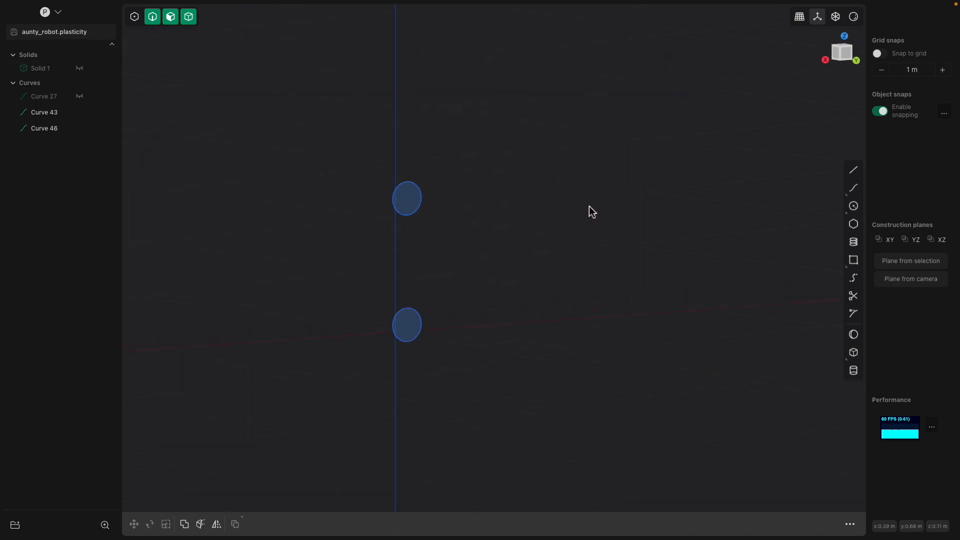
click(854, 279)
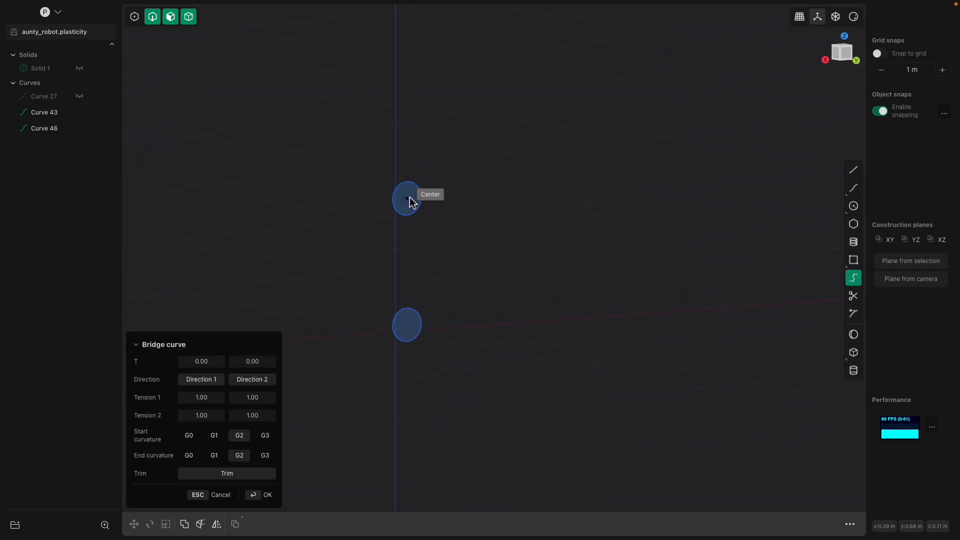
key(Escape)
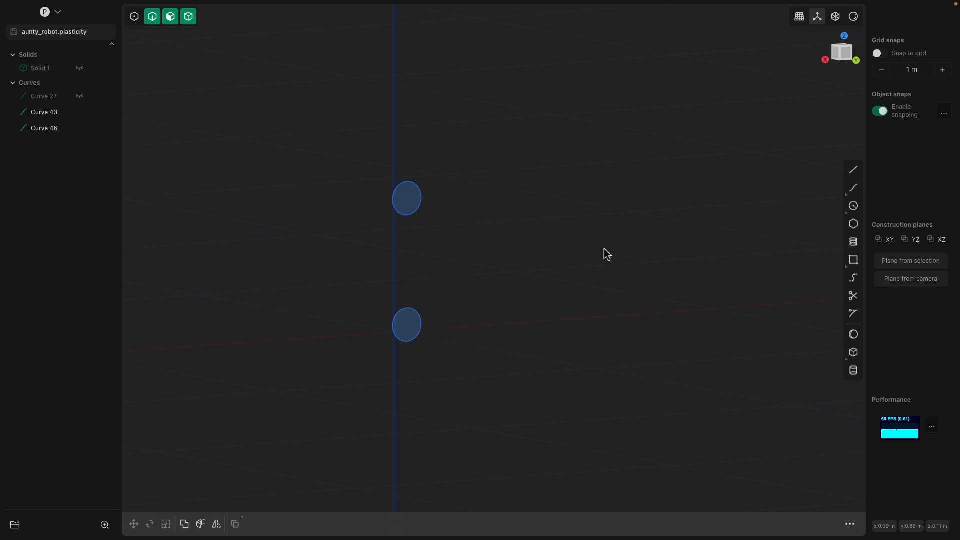
click(854, 278)
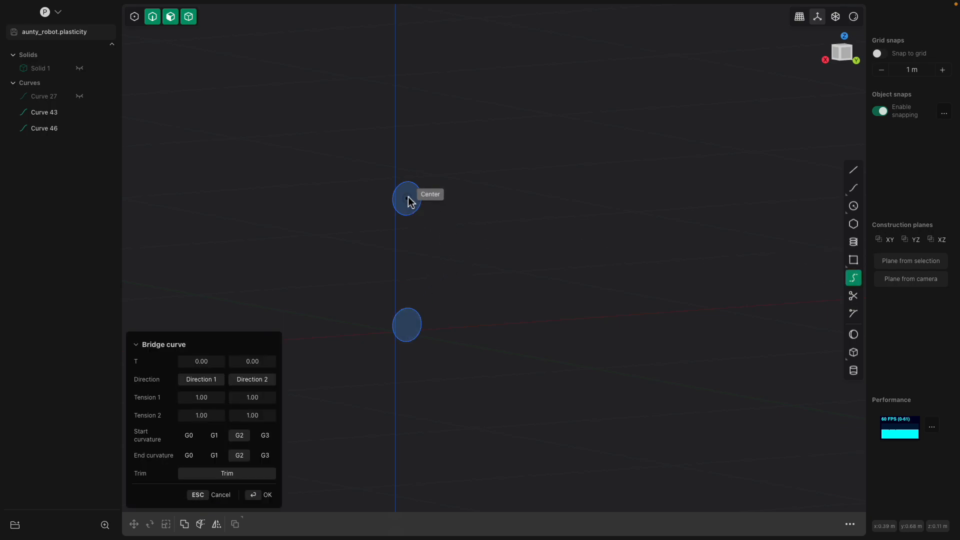
key(Escape)
click(407, 324)
middle_drag(407, 324, 459, 268)
key(e)
key(Escape)
click(443, 161)
key(e)
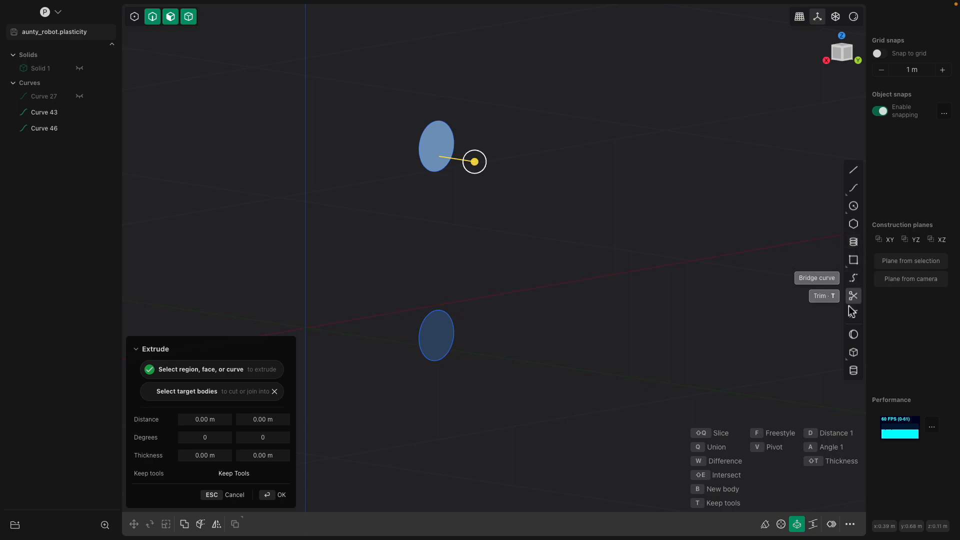
middle_drag(765, 299, 802, 290)
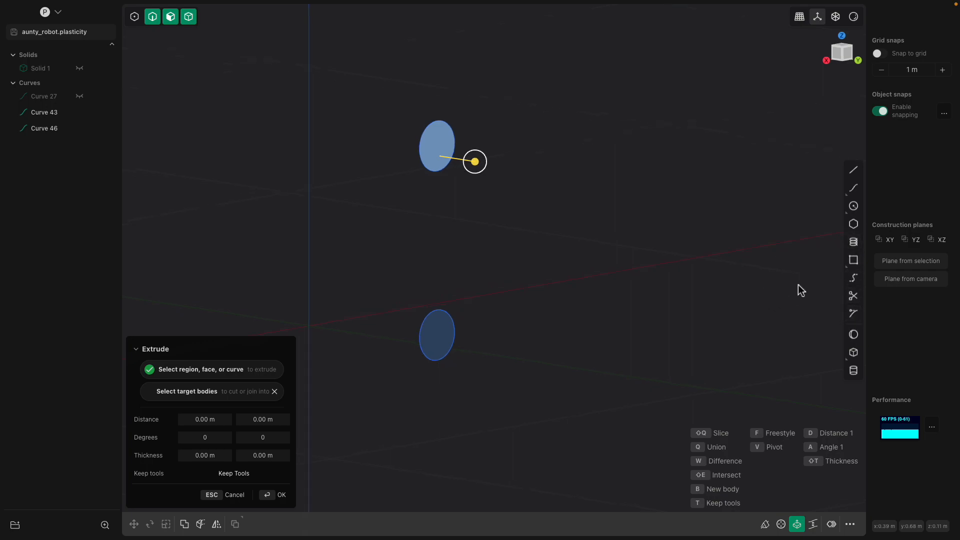
click(849, 280)
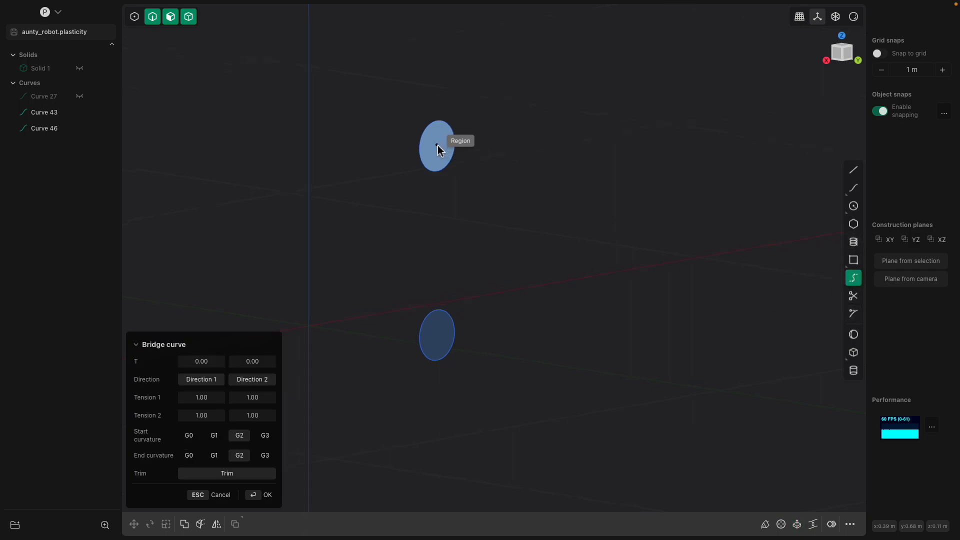
key(Escape)
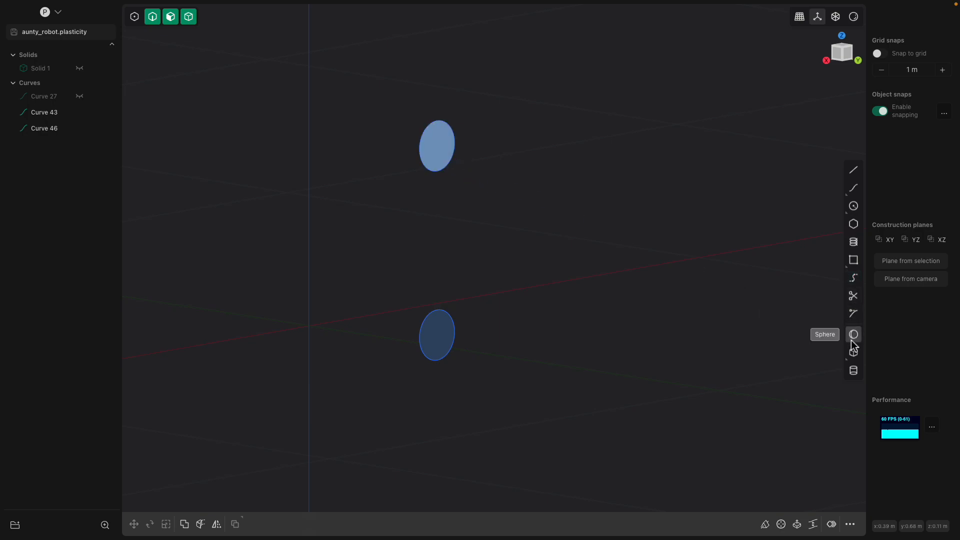
click(854, 278)
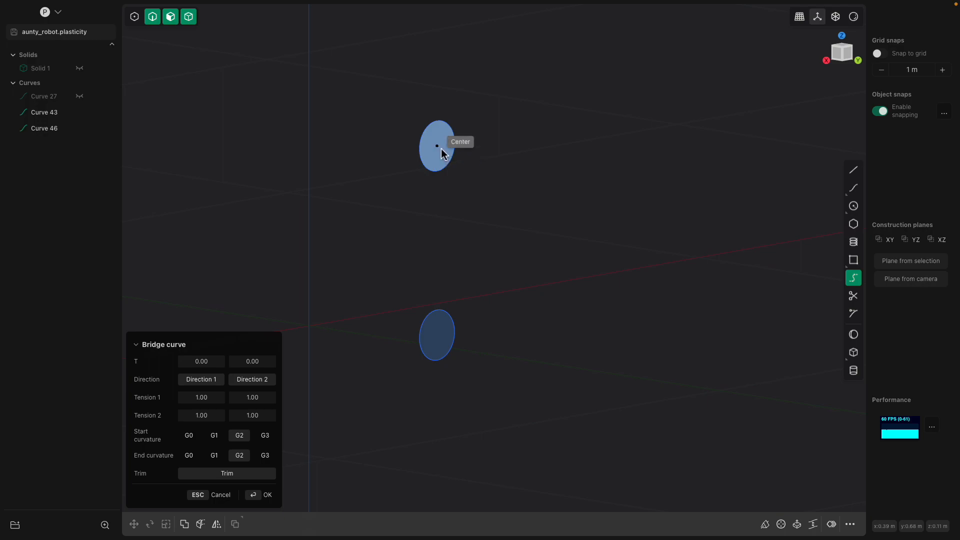
key(Escape)
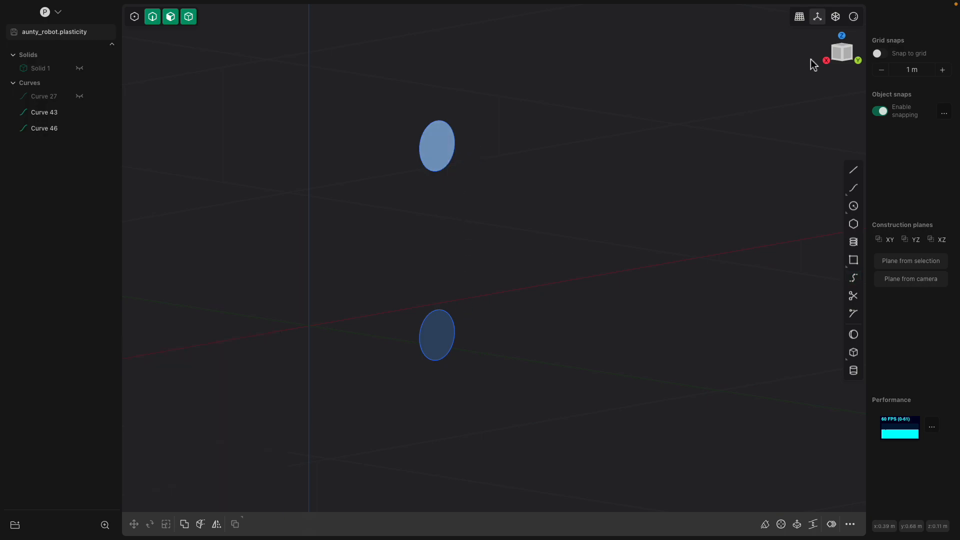
click(818, 17)
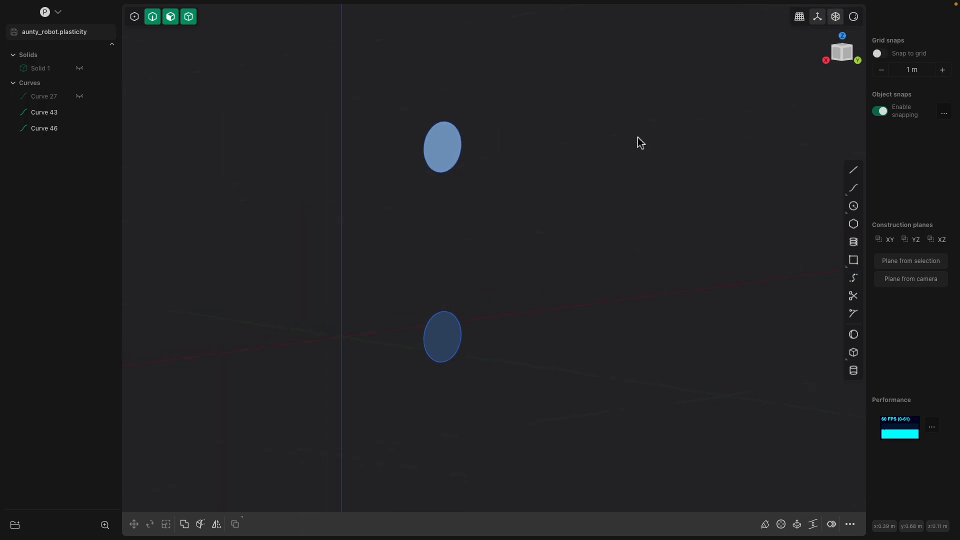
click(855, 281)
key(Escape)
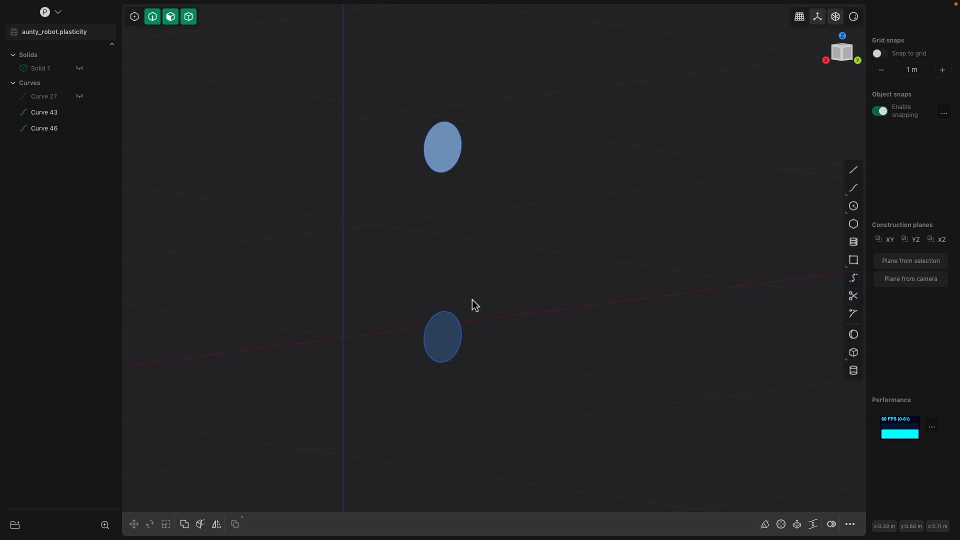
click(853, 280)
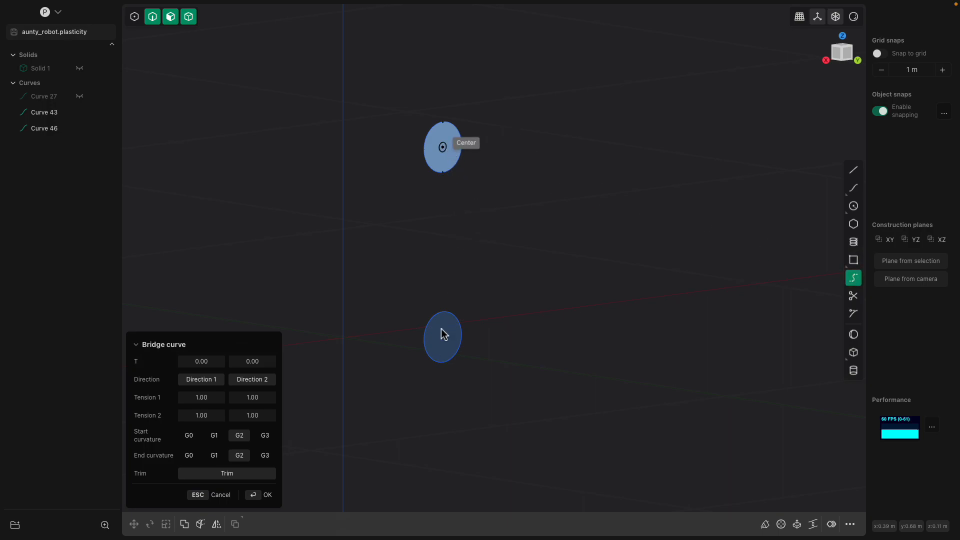
key(Escape)
middle_drag(442, 334, 428, 310)
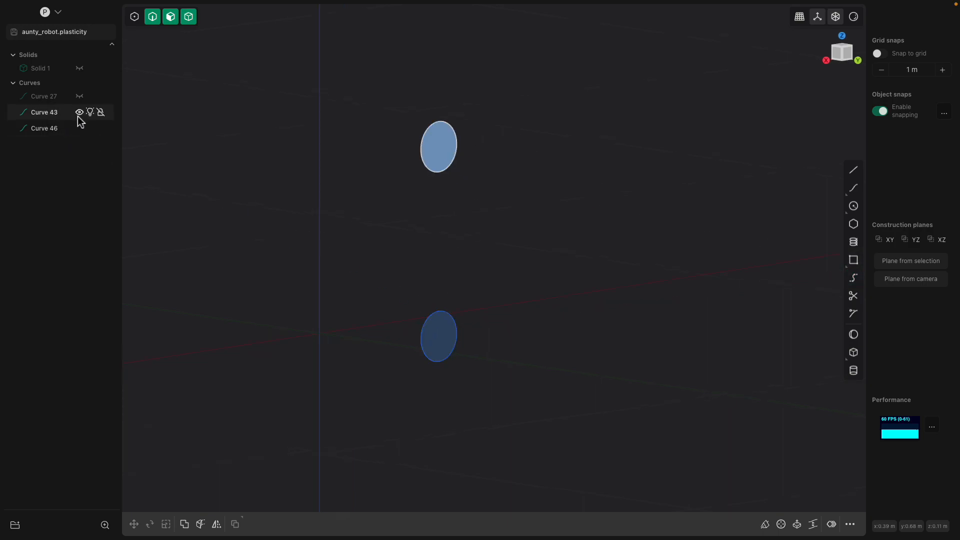
click(79, 68)
click(525, 293)
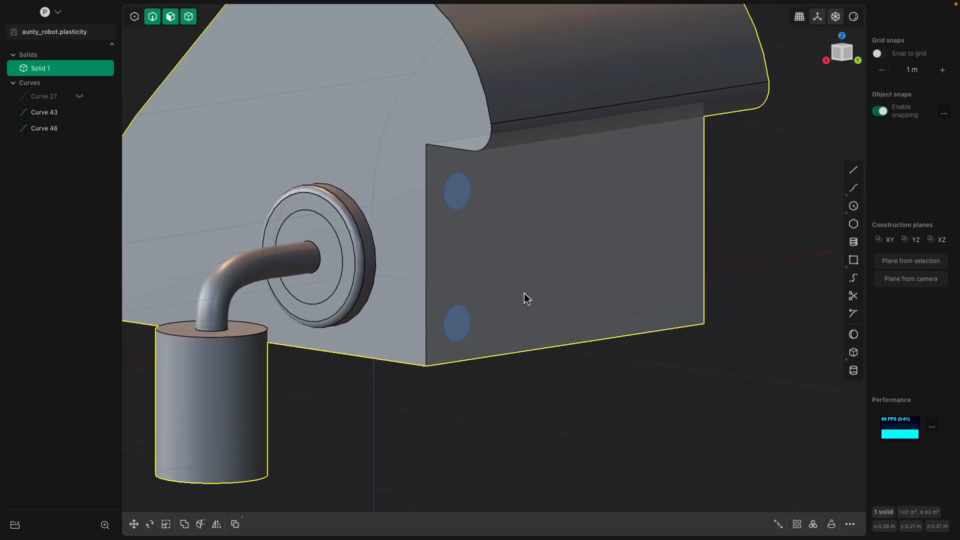
click(853, 278)
click(703, 324)
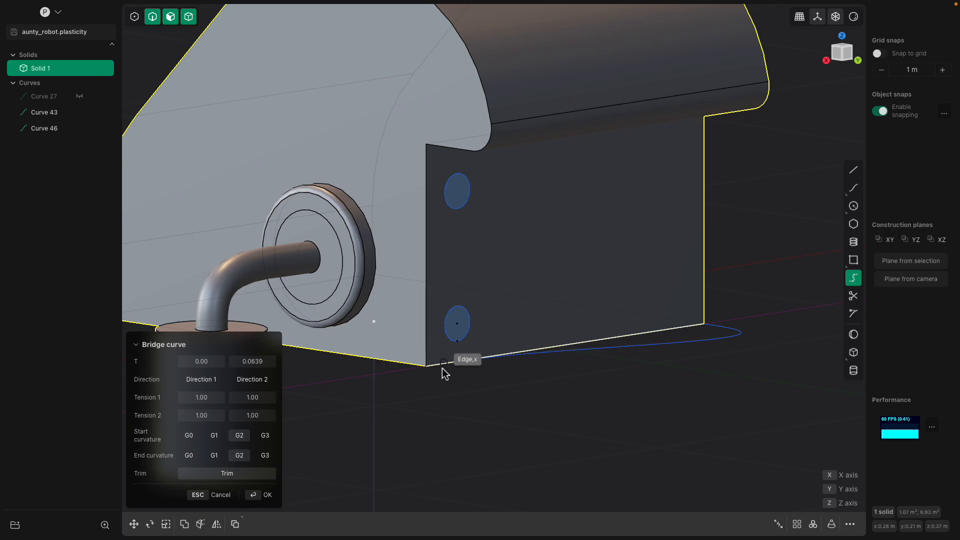
middle_drag(431, 374, 508, 442)
middle_drag(499, 419, 465, 415)
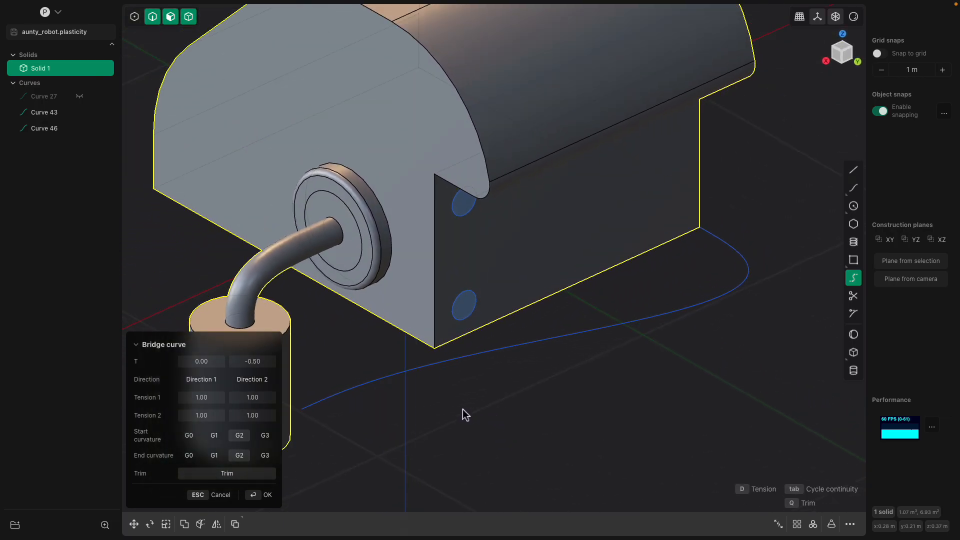
click(253, 379)
click(253, 380)
click(210, 380)
click(210, 380)
middle_drag(480, 400, 565, 388)
scroll(517, 380, down, 2)
key(Return)
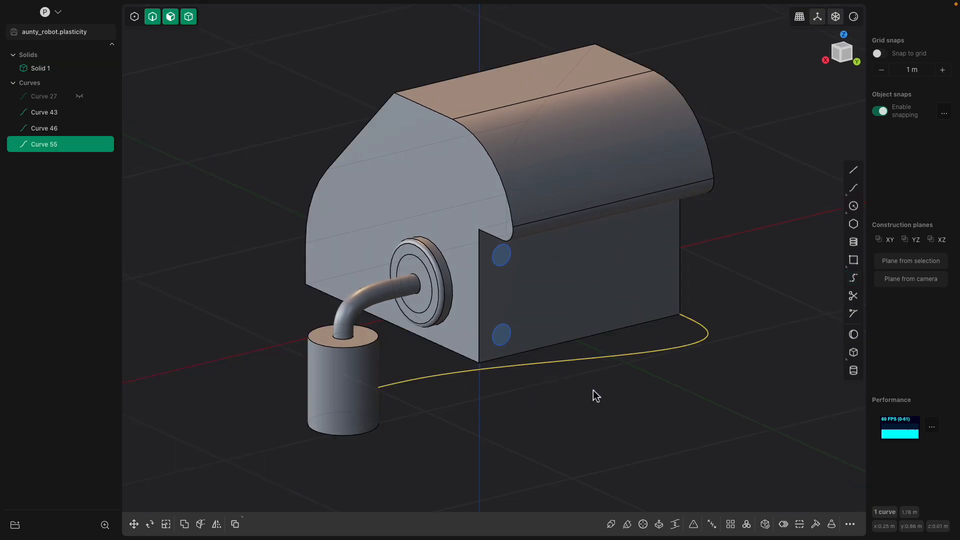
key(Delete)
scroll(570, 349, up, 4)
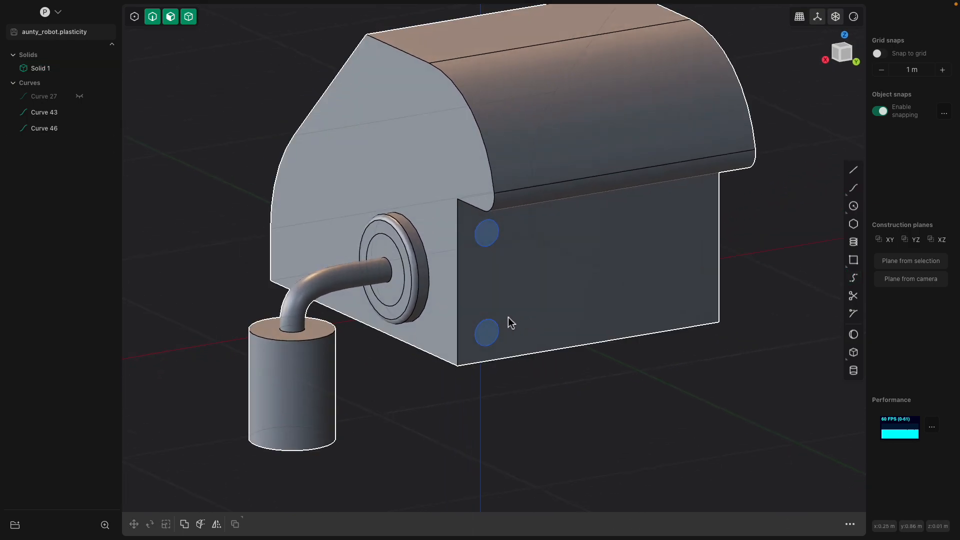
Delete the old circles Curve 43 and Curve 46
click(44, 112)
shift+click(60, 128)
key(Delete)
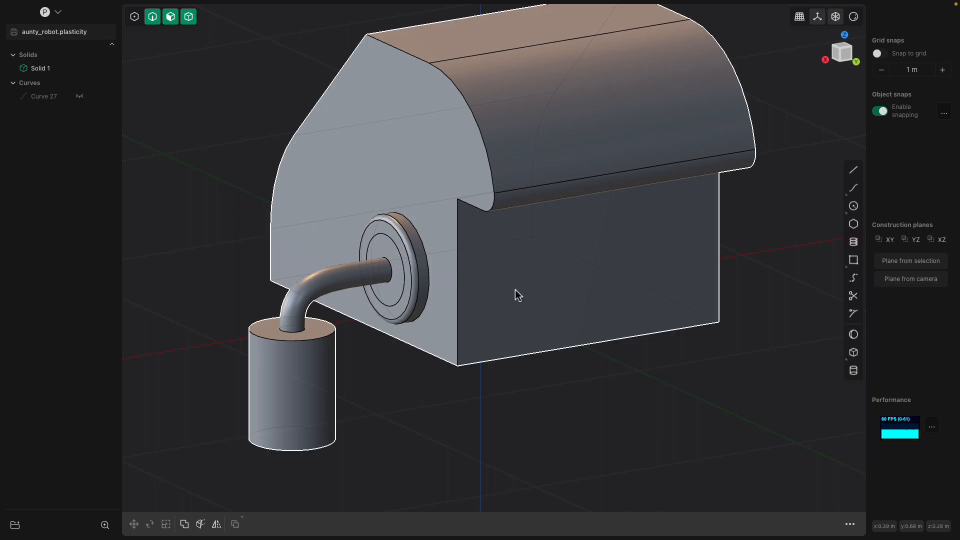
Draw a 0.138 m centre circle on the body's side face with see-through view off
click(475, 246)
click(495, 250)
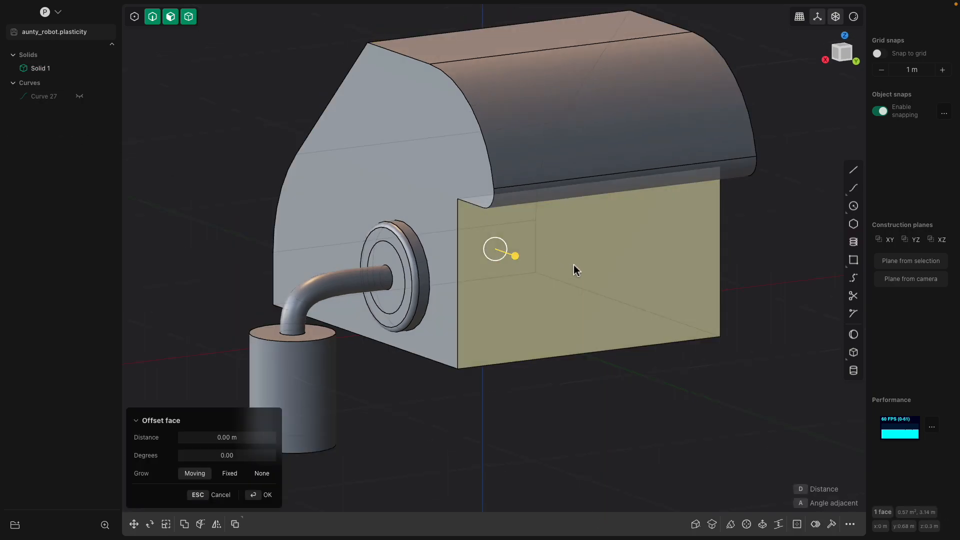
click(839, 19)
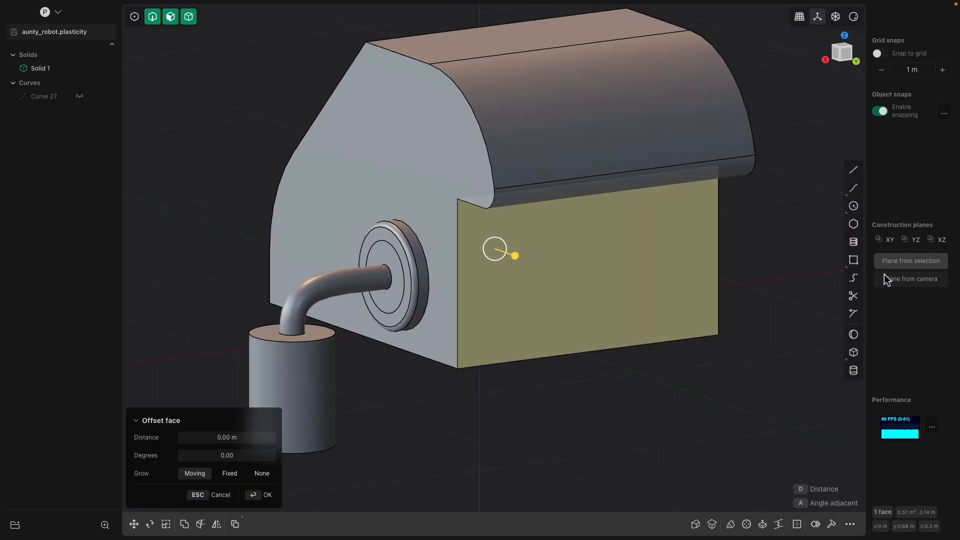
click(854, 205)
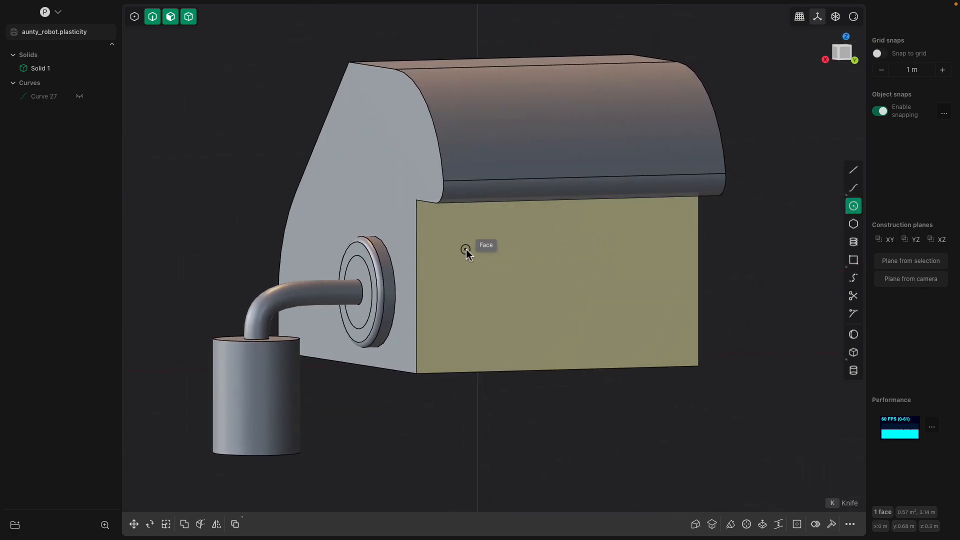
click(462, 242)
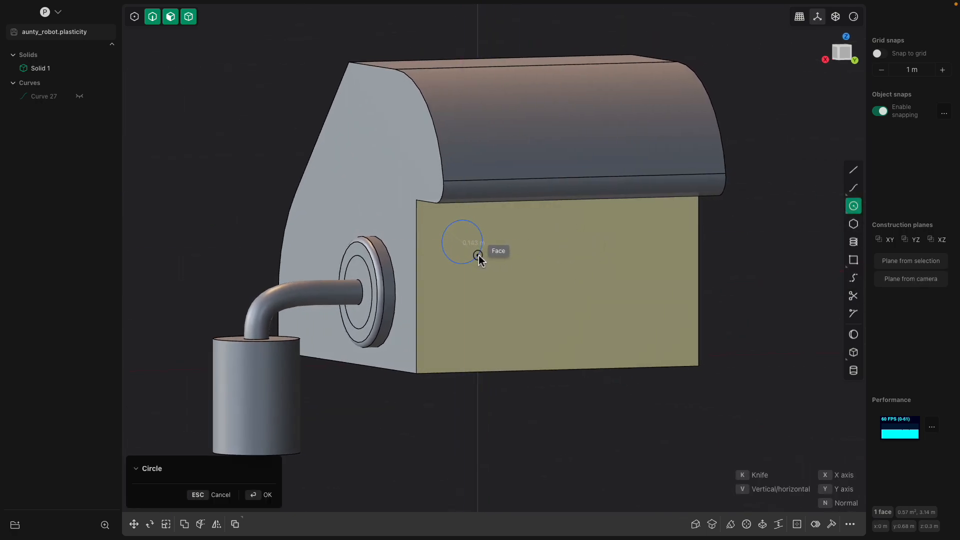
middle_drag(479, 257, 515, 271)
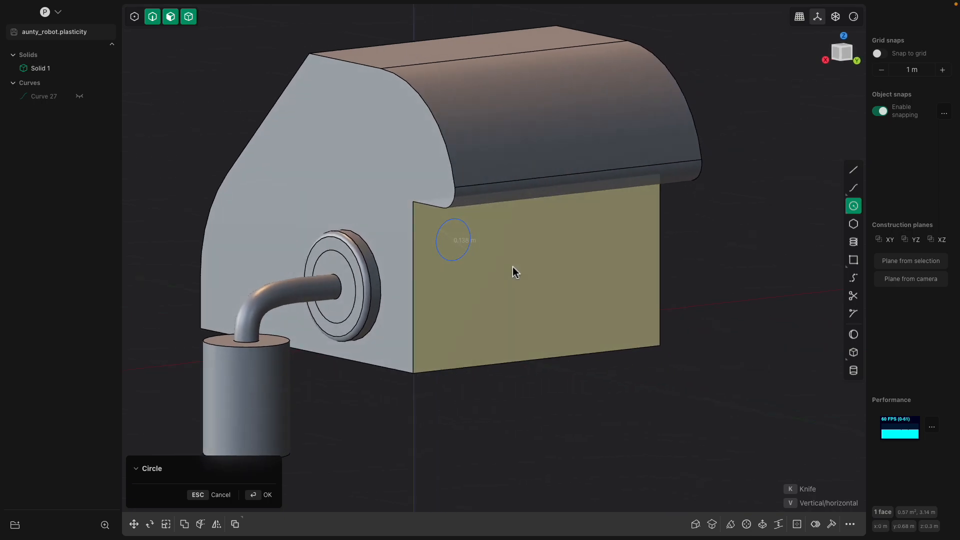
key(Return)
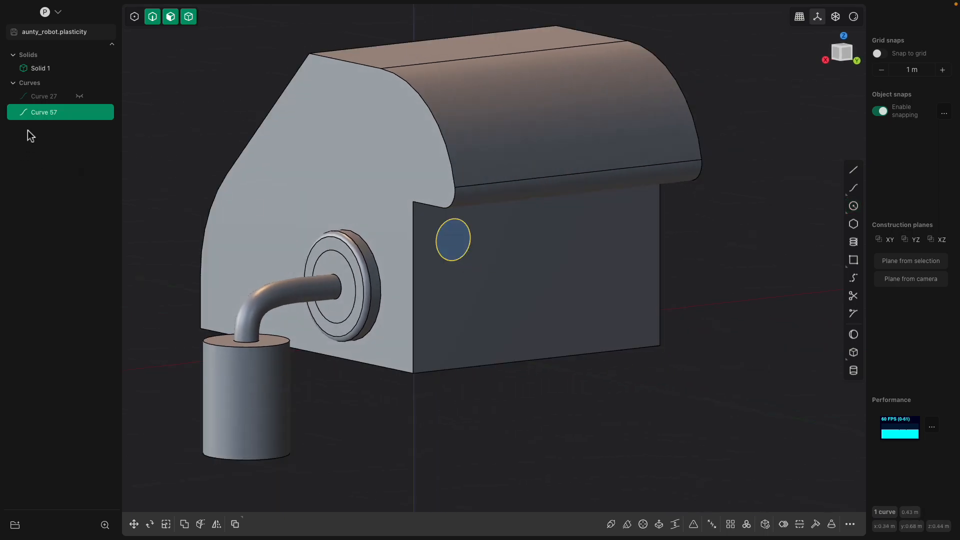
Duplicate the new circle and move the copy 0.303 m down the face
key(shift+d)
drag(458, 208, 464, 309)
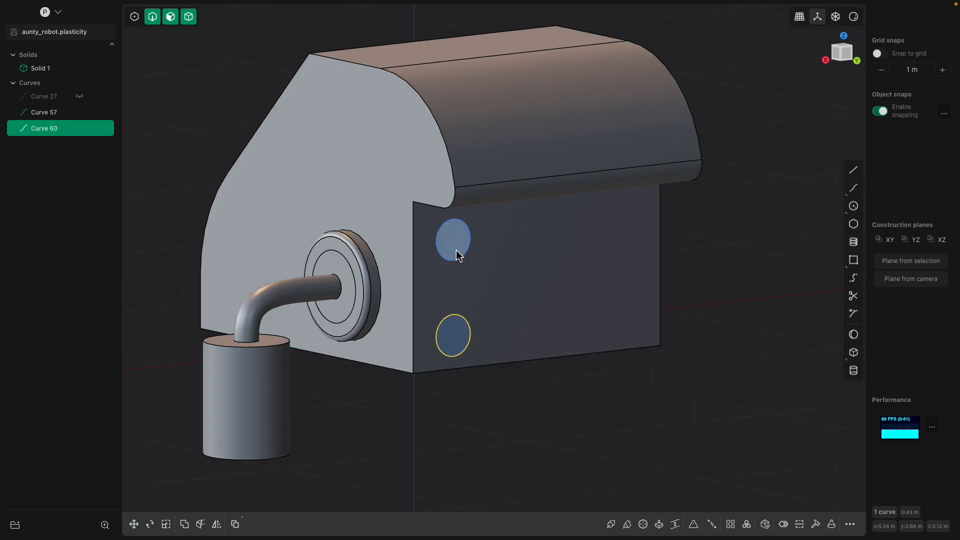
click(457, 251)
Extrude the upper circle 0.021 m and the lower circle about 0.038 m into round bosses
key(e)
mouse_move(485, 252)
mouse_down()
mouse_move(490, 259)
mouse_move(476, 250)
mouse_move(495, 258)
mouse_up()
click(453, 335)
key(e)
drag(486, 341, 491, 346)
click(492, 346)
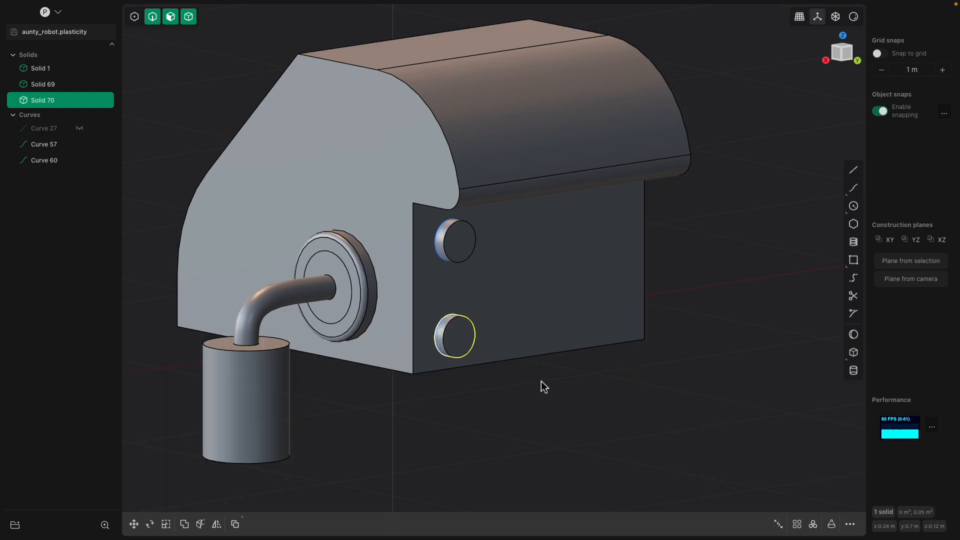
Draw a bridge curve from the upper boss centre to the lower one, flipping Direction 1
click(854, 277)
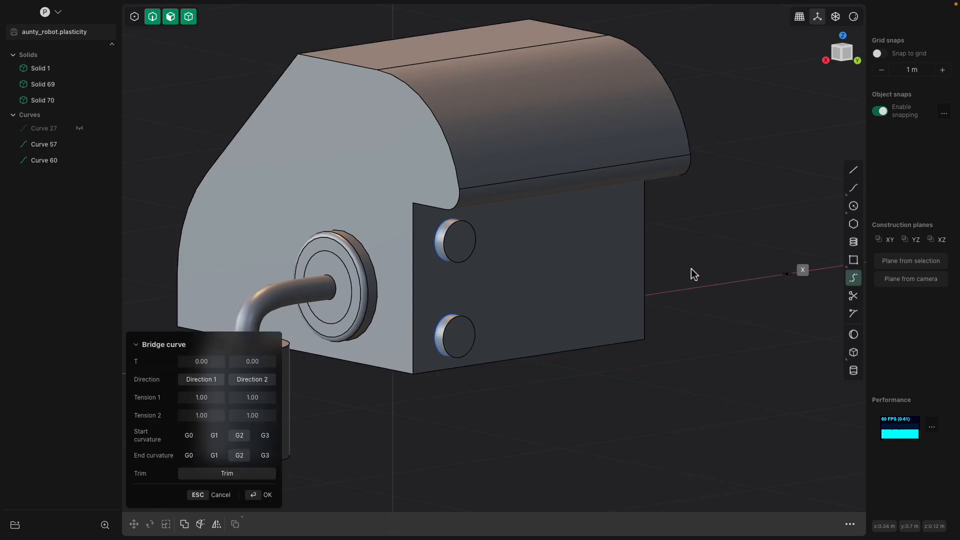
click(465, 245)
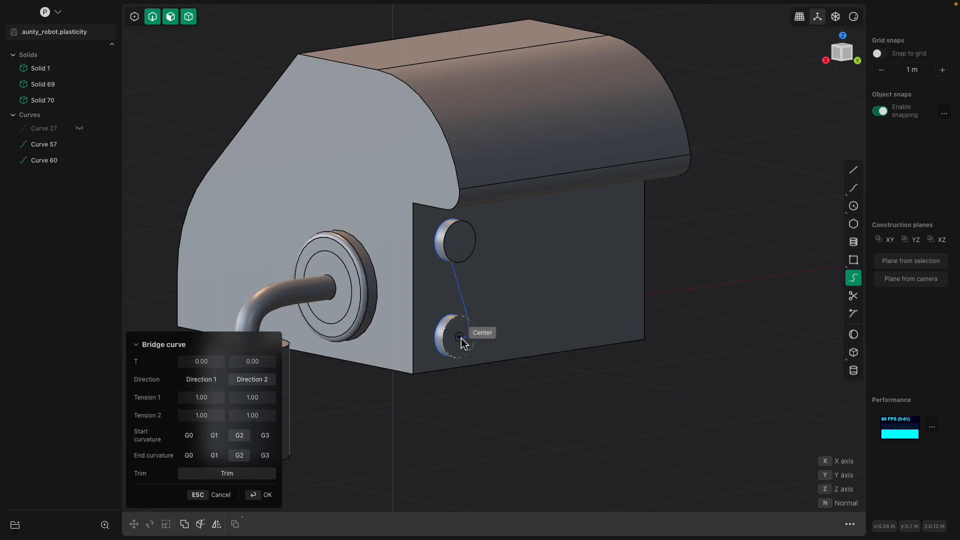
click(464, 344)
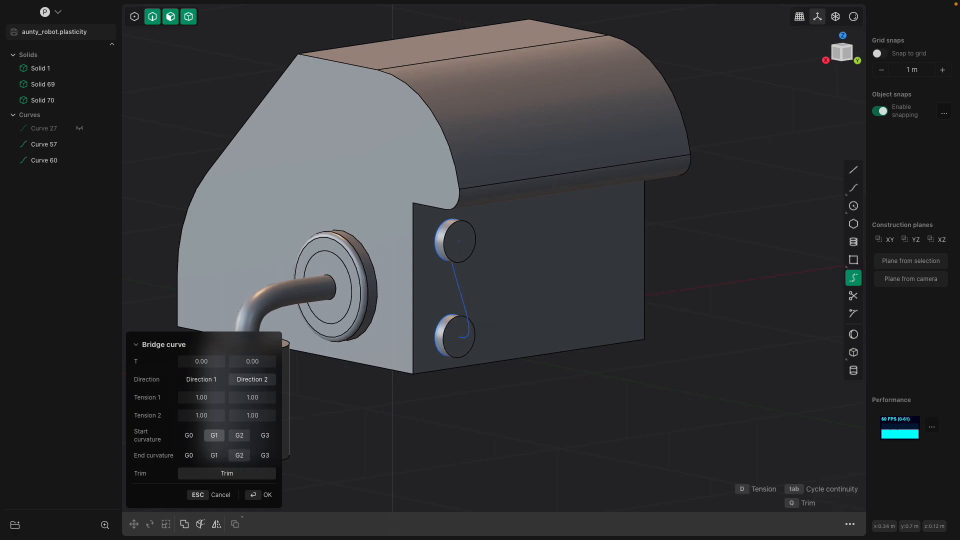
click(218, 381)
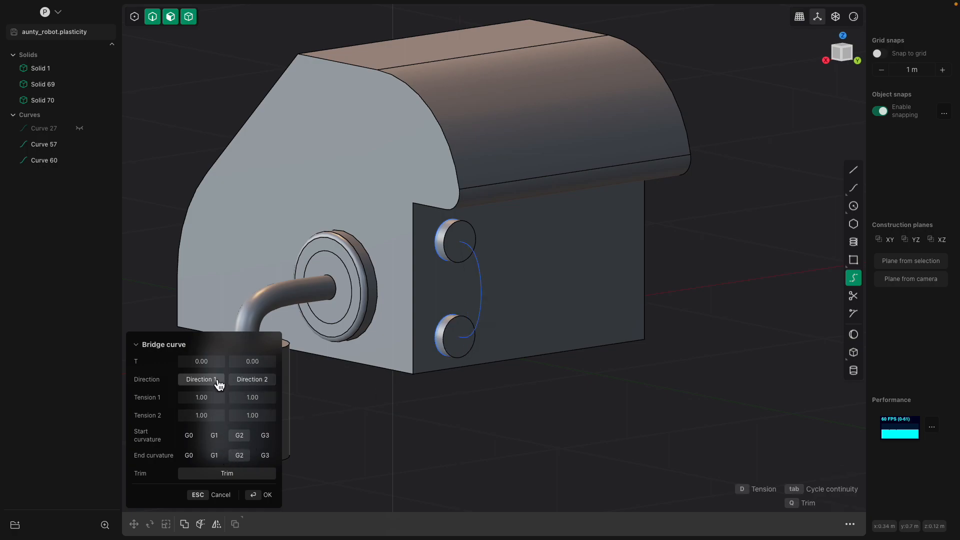
mouse_move(511, 298)
middle_down()
mouse_move(559, 300)
mouse_move(529, 298)
middle_up()
scroll(530, 298, up, 3)
shift+middle_drag(470, 282, 524, 287)
scroll(428, 315, up, 1)
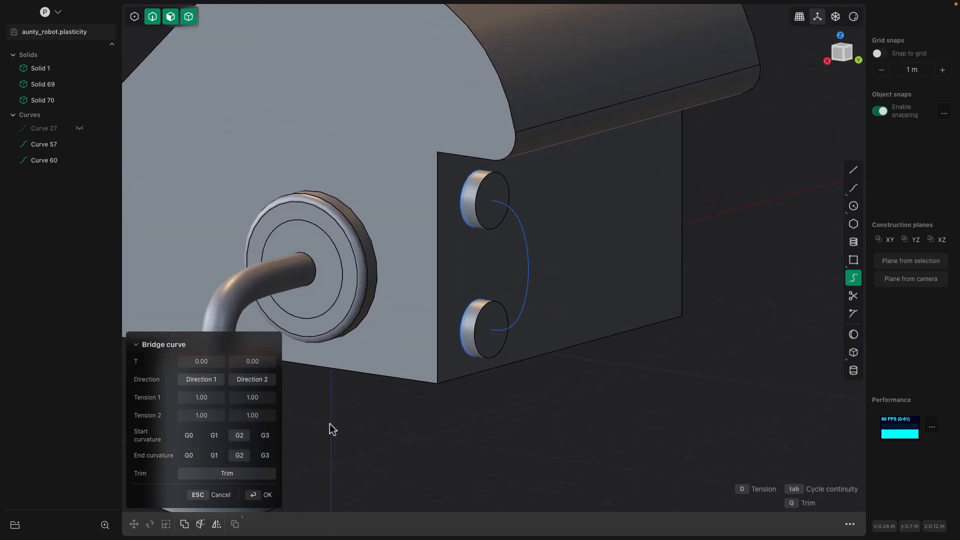
Give the bridge curve G3 continuity at both ends with end T 0.00, then sweep a thin pipe
click(272, 443)
click(265, 455)
middle_drag(418, 381, 540, 230)
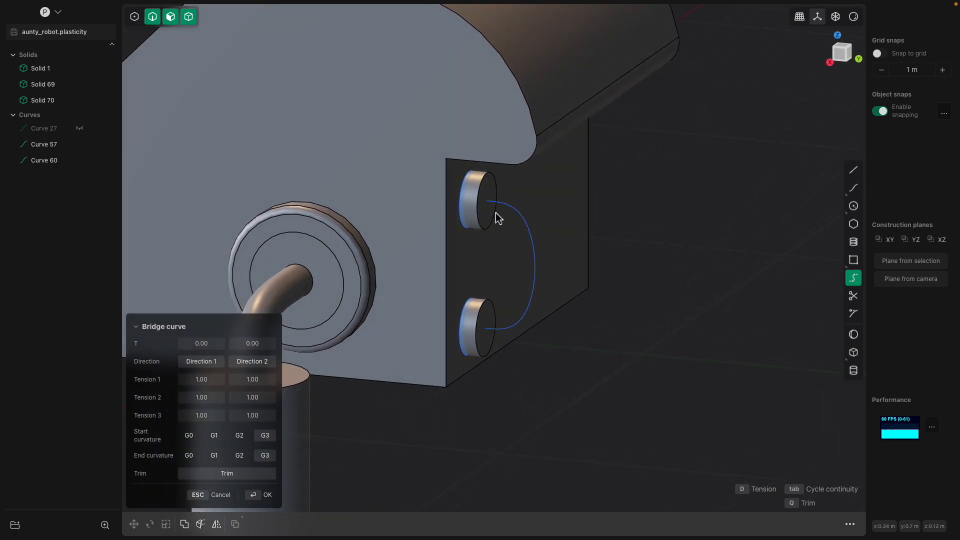
click(259, 384)
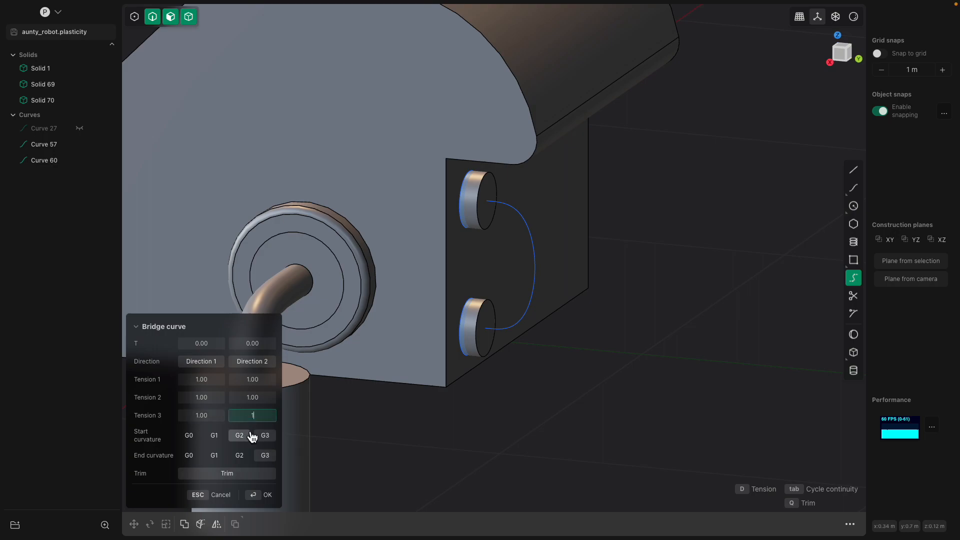
click(256, 343)
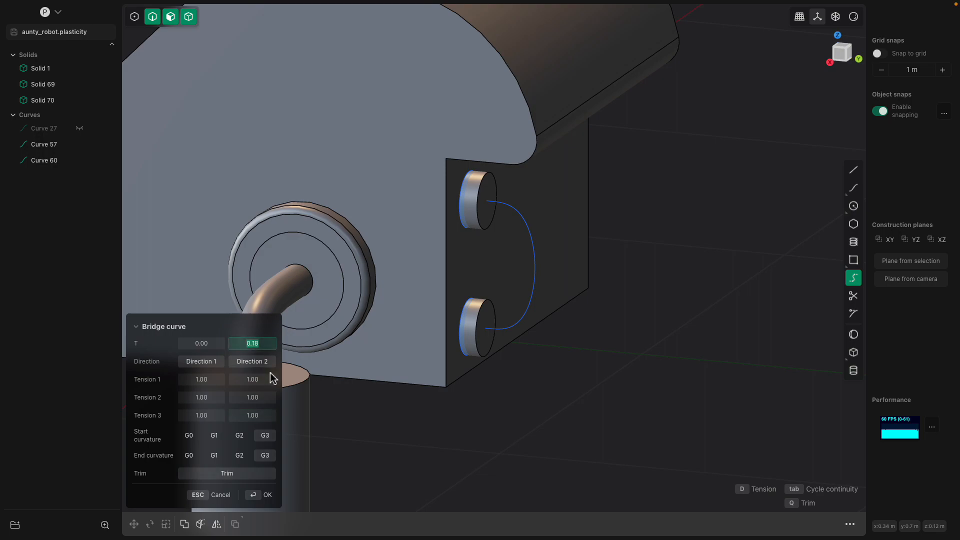
click(247, 381)
middle_drag(522, 428, 604, 473)
key(Return)
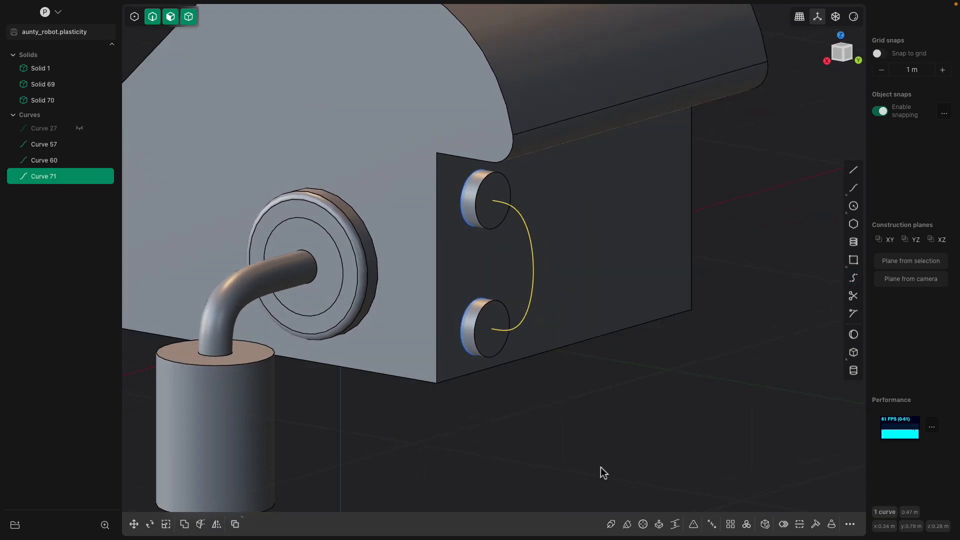
click(611, 525)
drag(493, 210, 371, 179)
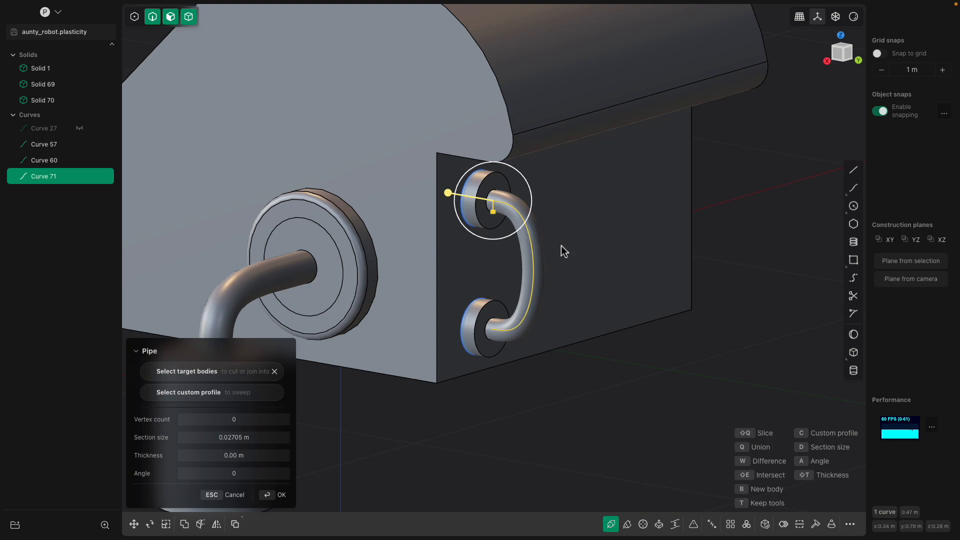
Commit the pipe along Curve 71 as the handle, Solid 73
key(Return)
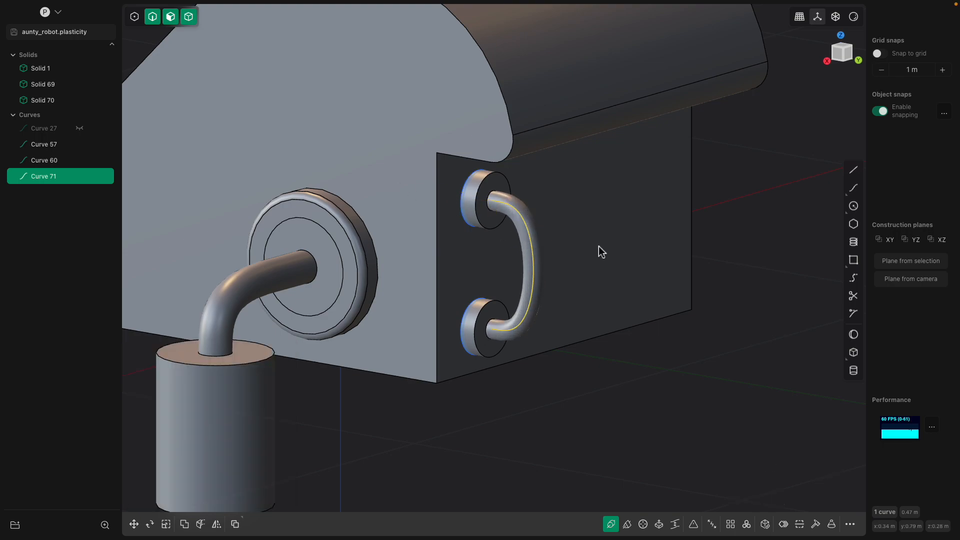
scroll(590, 275, down, 3)
middle_drag(580, 298, 569, 261)
Offset a body face inward by -0.0746 m
double_click(565, 209)
drag(564, 241, 564, 220)
middle_drag(563, 220, 392, 235)
key(Return)
Preview fillets on all the side face's edges and on a single edge, cancelling both
click(379, 235)
key(f)
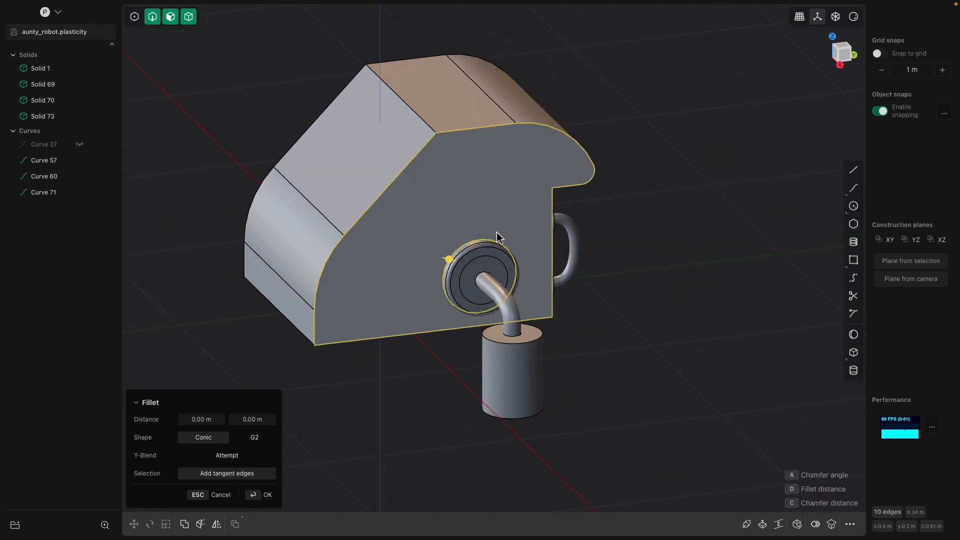
drag(451, 262, 449, 259)
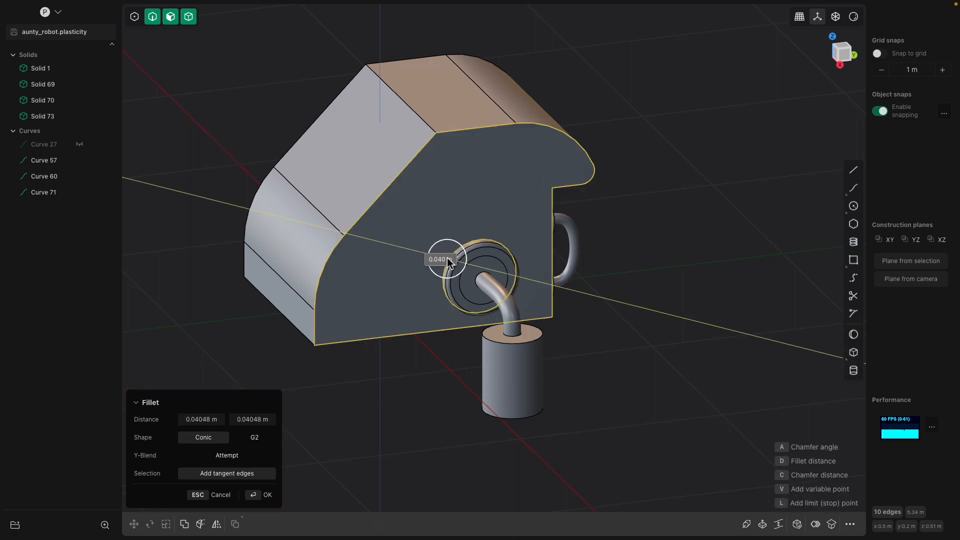
key(Escape)
click(385, 221)
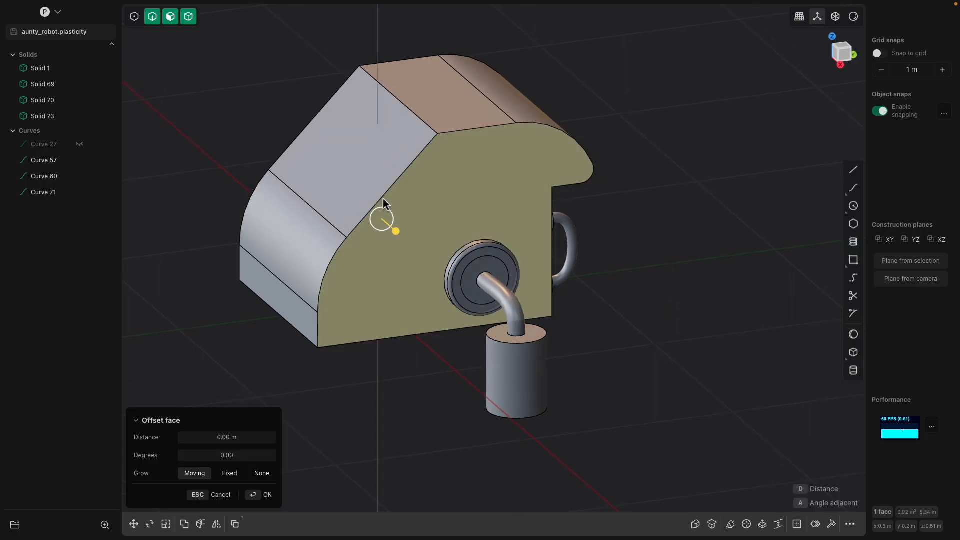
click(381, 197)
drag(382, 196, 453, 150)
key(Escape)
Fillet the side face's top and lower-left curved edges by about 0.094 m
click(459, 131)
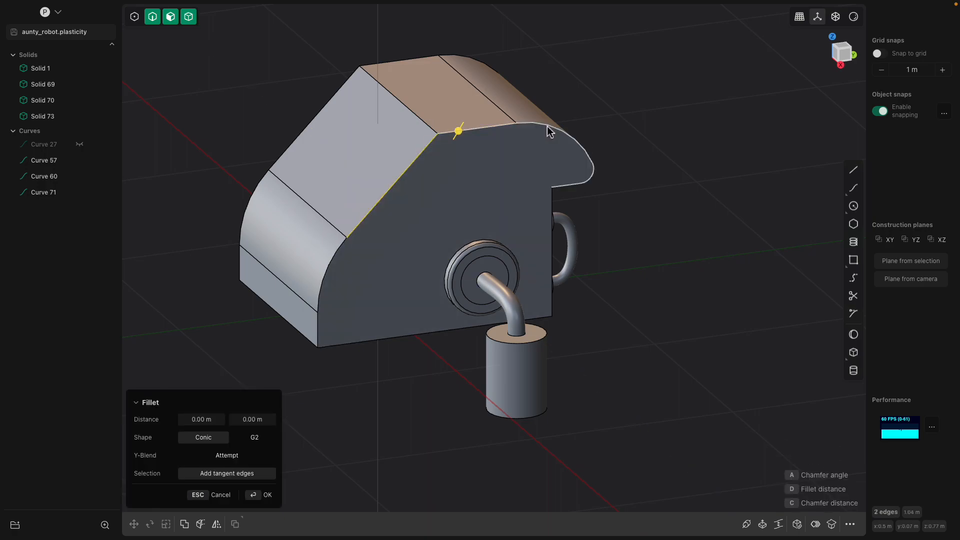
click(330, 275)
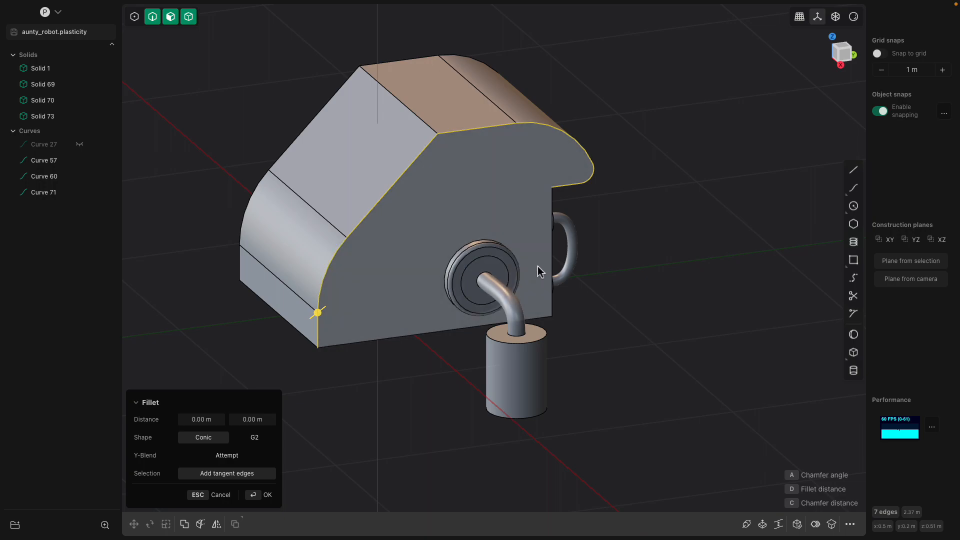
middle_drag(552, 265, 553, 270)
drag(553, 270, 570, 272)
middle_drag(570, 273, 459, 249)
key(Return)
mouse_move(619, 255)
middle_down()
mouse_move(542, 270)
mouse_move(568, 287)
mouse_move(618, 269)
middle_up()
scroll(565, 272, up, 3)
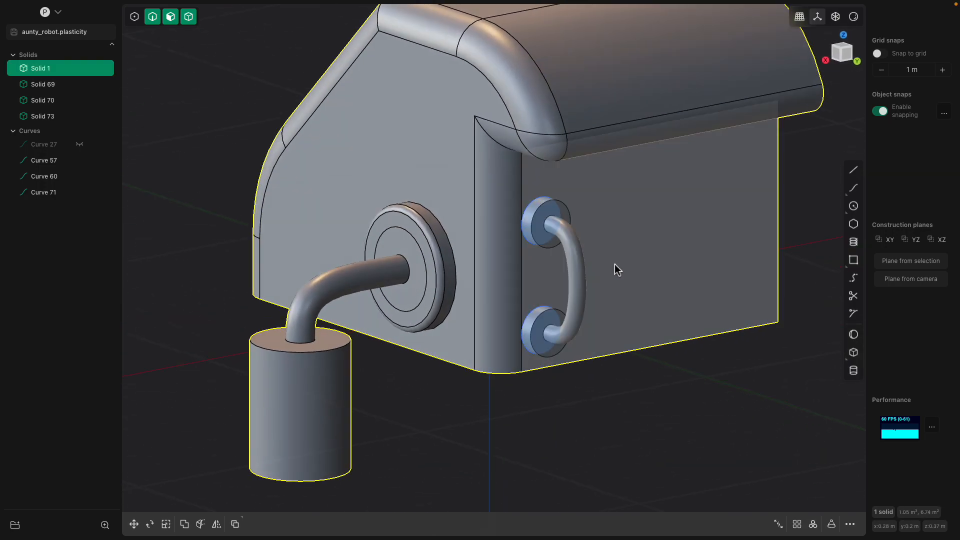
Move the handle and both bosses about 0.0688 m along X
click(43, 116)
shift+click(46, 86)
middle_drag(420, 265, 436, 270)
key(g)
drag(482, 300, 511, 298)
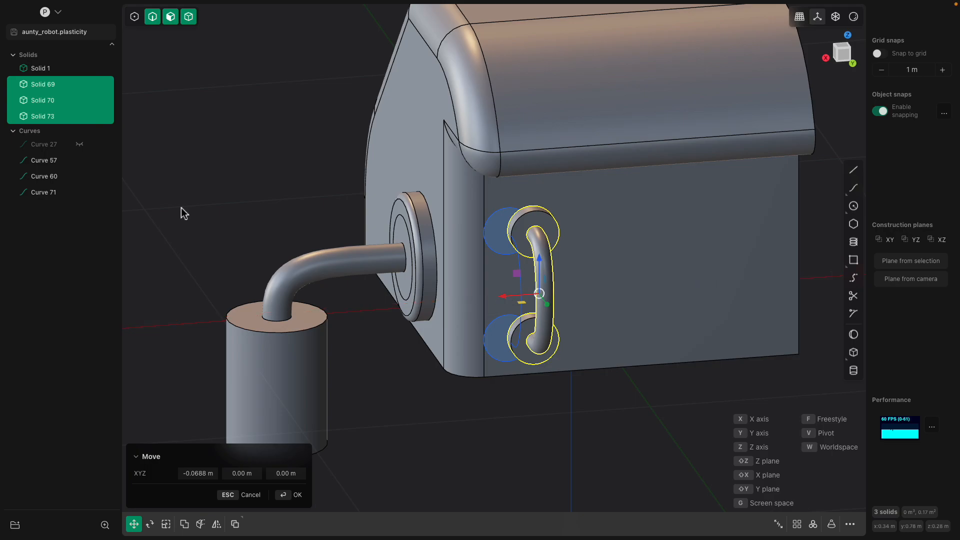
Hide all the construction curves
click(54, 165)
shift+click(59, 191)
key(h)
middle_drag(262, 187, 322, 181)
scroll(323, 181, down, 2)
Boolean-union all four solids into a single Solid 1
key(a)
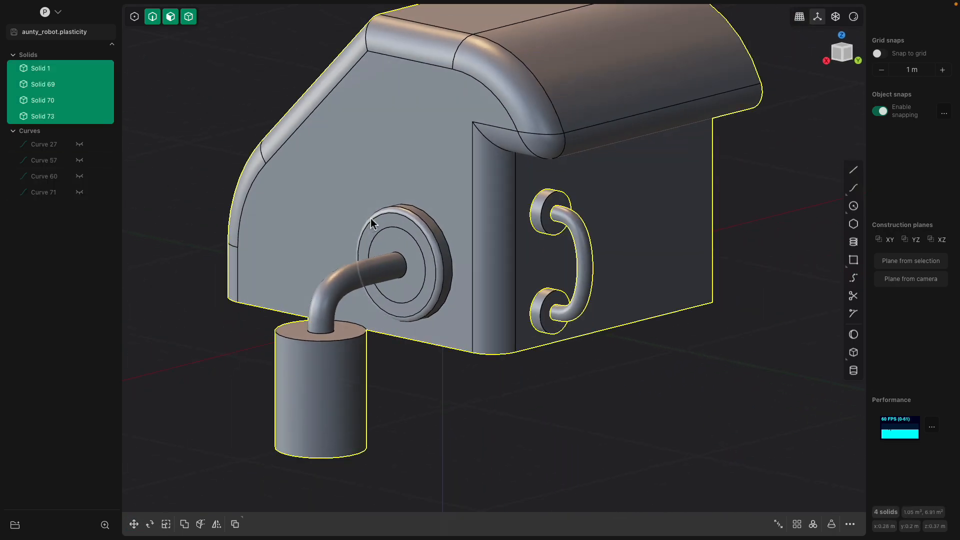
key(q)
key(Return)
middle_drag(440, 358, 454, 392)
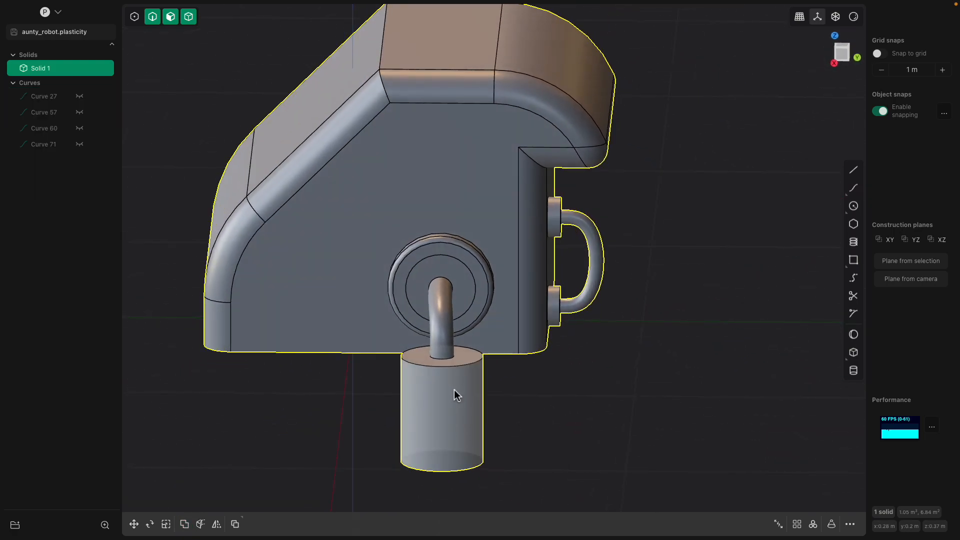
Fillet the hanging cylinder's top edge
click(456, 366)
key(f)
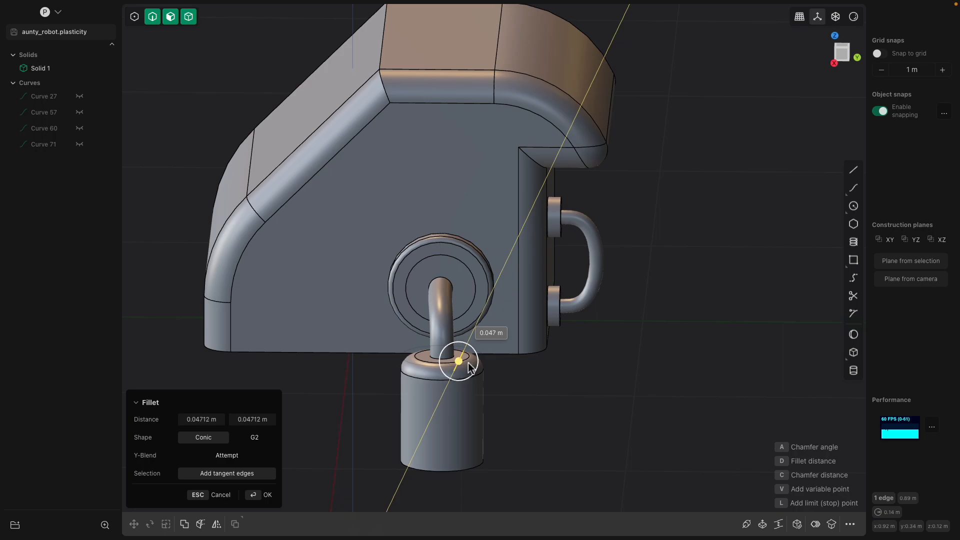
middle_drag(470, 369, 500, 326)
key(Return)
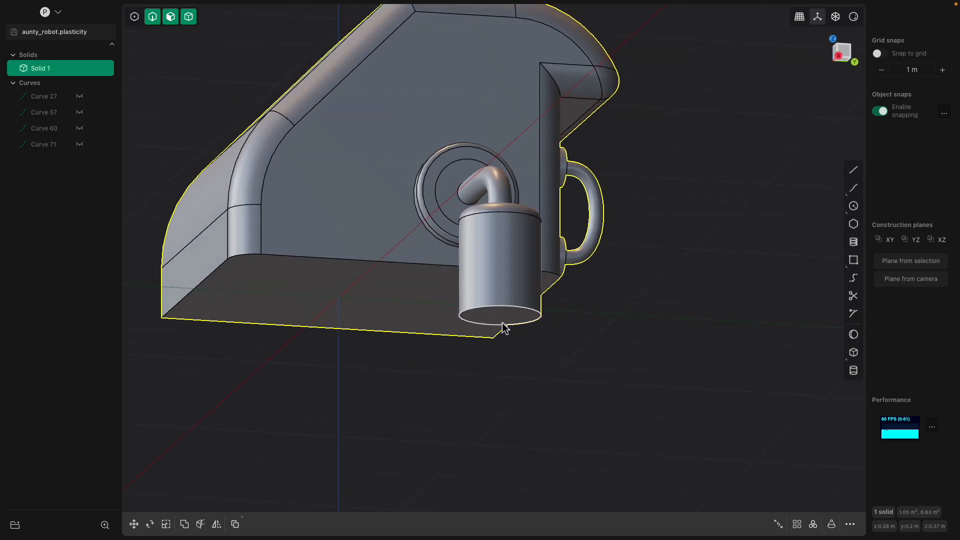
Offset the cylinder's bottom face outward about 0.0016 m to lengthen its base
click(502, 319)
key(o)
middle_drag(506, 360, 559, 379)
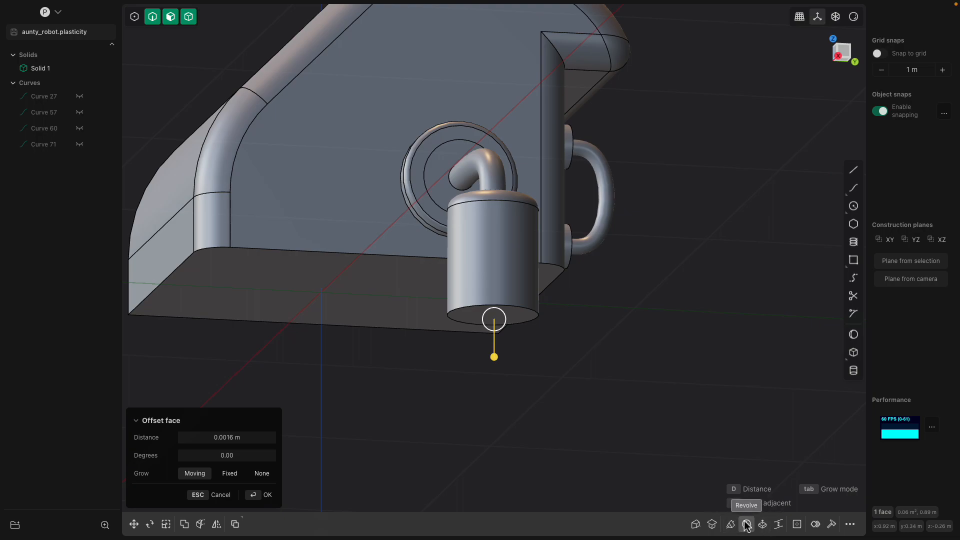
Round the cylinder's bottom edge with a 0.050 m fillet
middle_drag(565, 356, 394, 357)
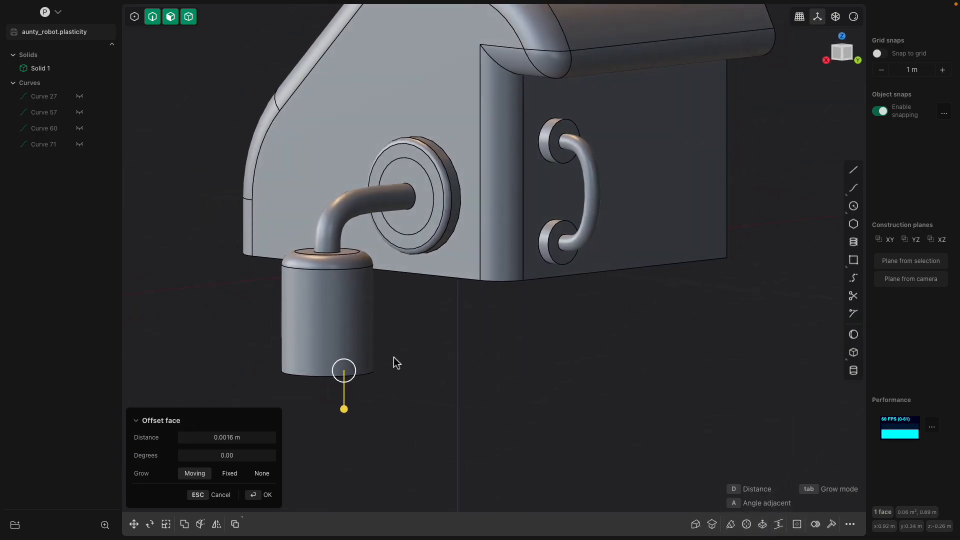
click(372, 374)
drag(415, 345, 338, 389)
key(Return)
middle_drag(338, 390, 567, 358)
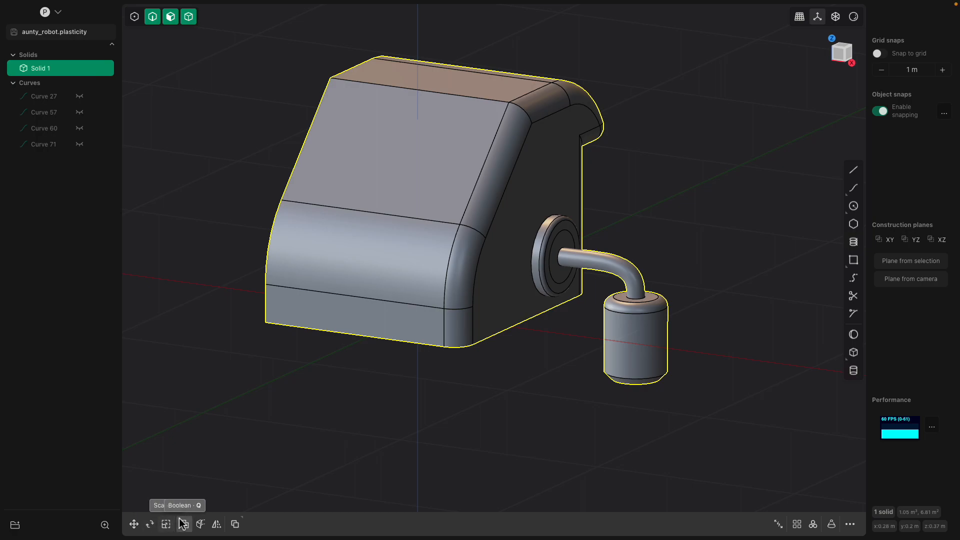
Mirror Solid 1 across its centre plane with the halves merged together
click(216, 524)
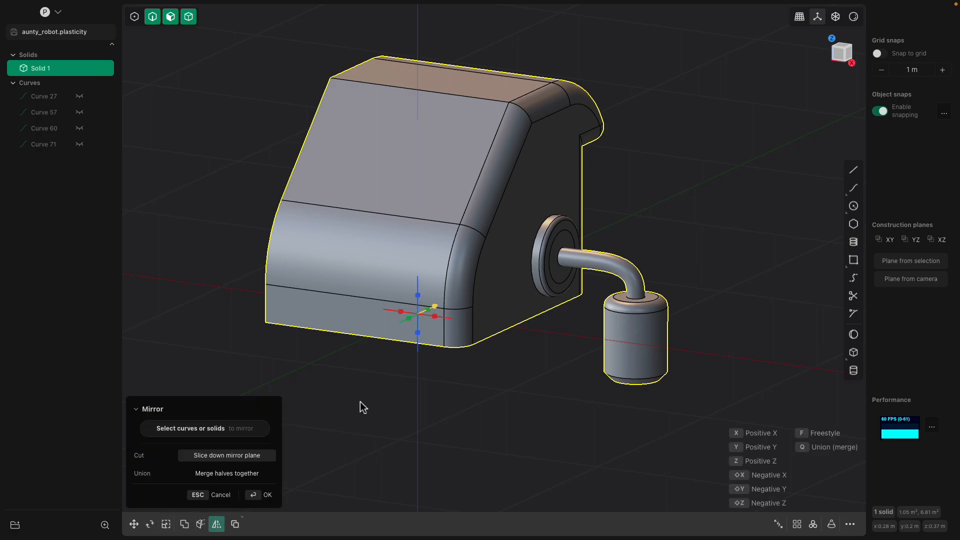
key(q)
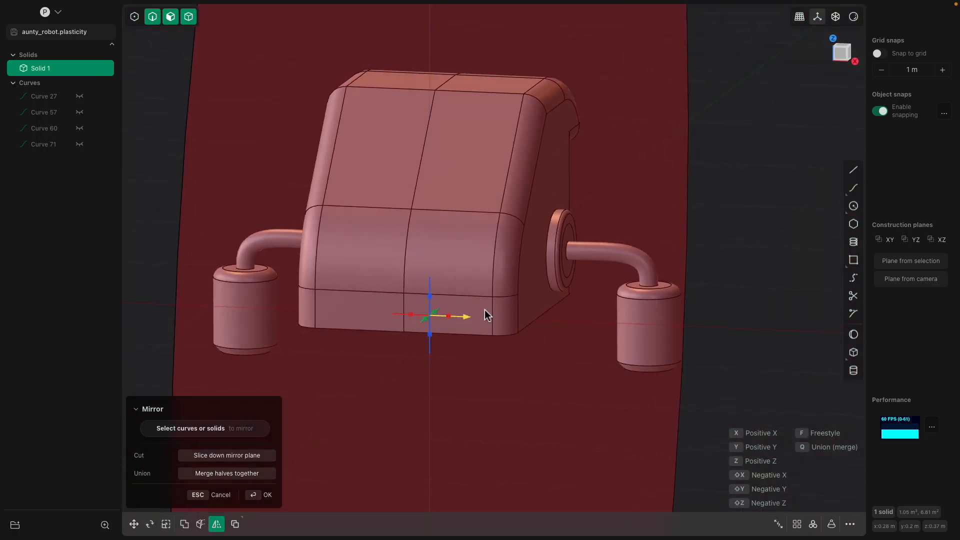
key(Return)
Start an offset on the body's bottom face, keeping it near zero
middle_drag(590, 285, 503, 295)
drag(503, 295, 497, 327)
middle_drag(497, 327, 382, 266)
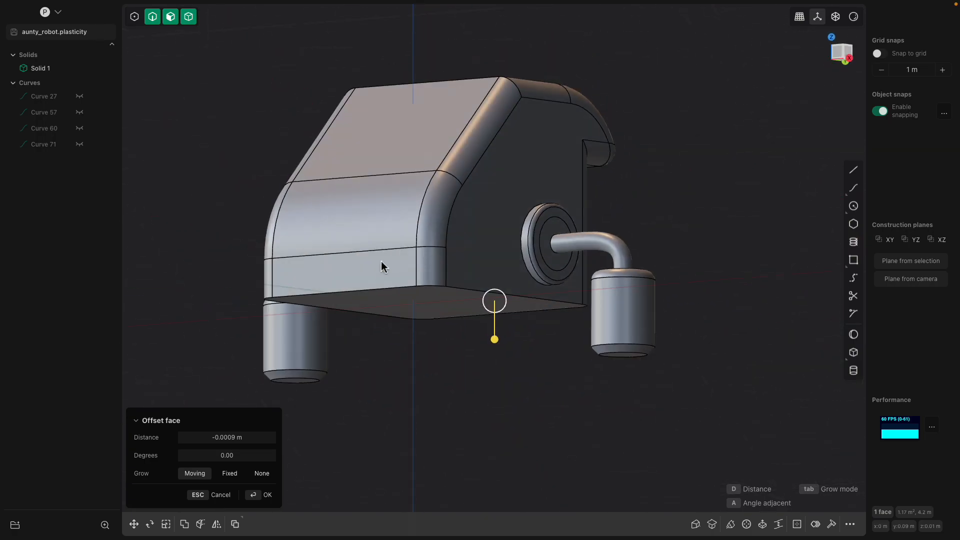
Fillet the body's front-bottom edge to about 0.041 m
click(382, 285)
key(f)
drag(382, 285, 409, 298)
middle_drag(409, 298, 457, 352)
Offset the upper front face inward to about -0.057 m
middle_drag(449, 299, 599, 223)
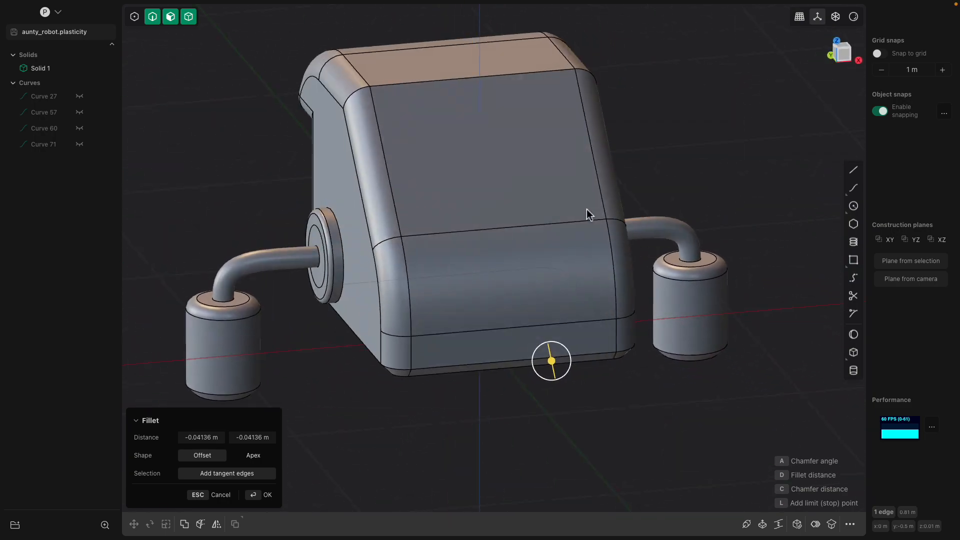
click(550, 189)
drag(562, 161, 555, 182)
Inset a rectangle on the upper front face and push it in -0.2 m to form a recess
key(Return)
click(568, 159)
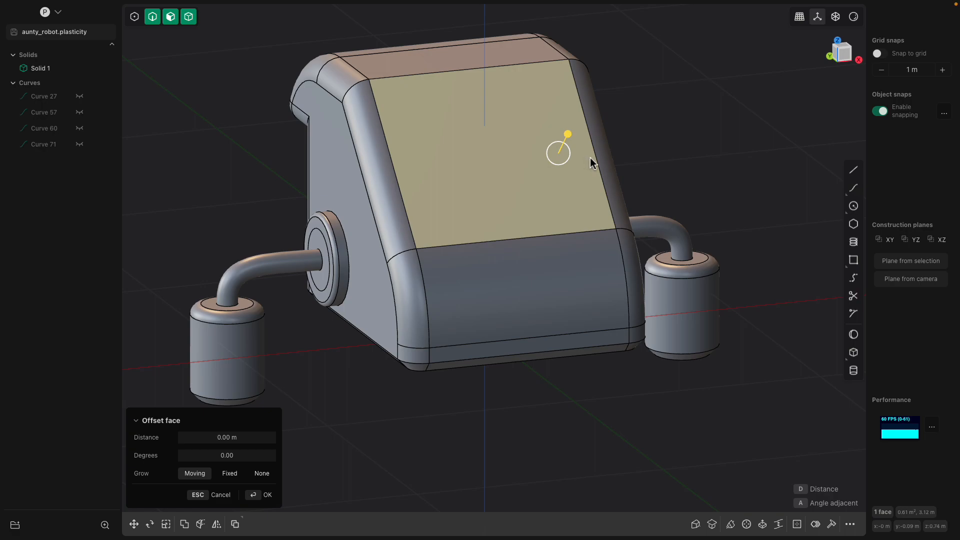
key(o)
click(614, 159)
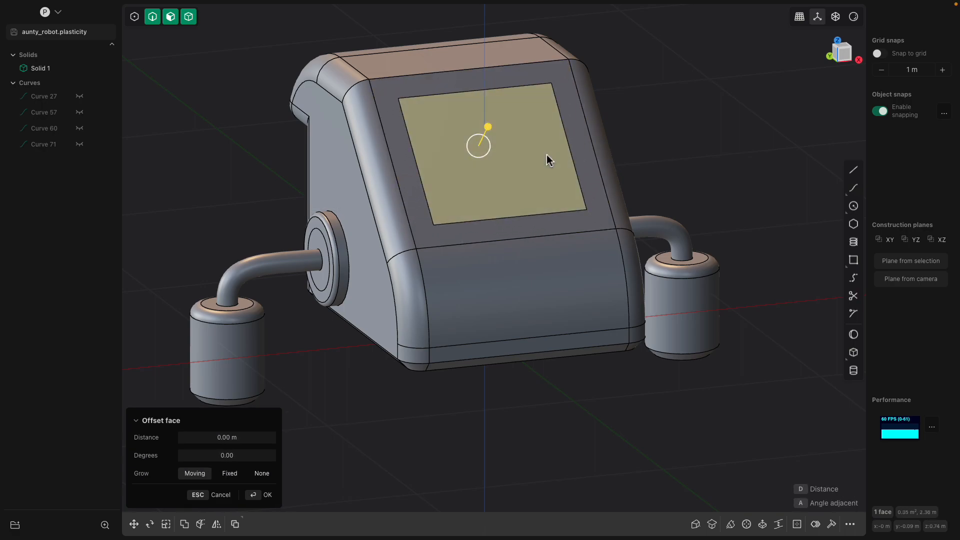
middle_drag(547, 155, 592, 130)
drag(592, 130, 561, 158)
middle_drag(562, 158, 586, 148)
Fillet the recess rim edges to about 0.034 m
click(541, 104)
key(f)
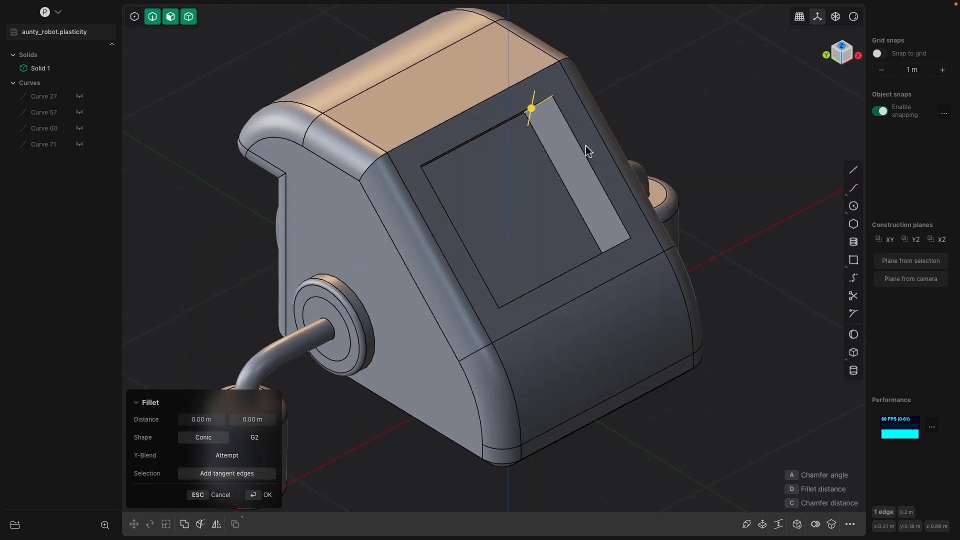
middle_drag(607, 250, 398, 251)
click(608, 266)
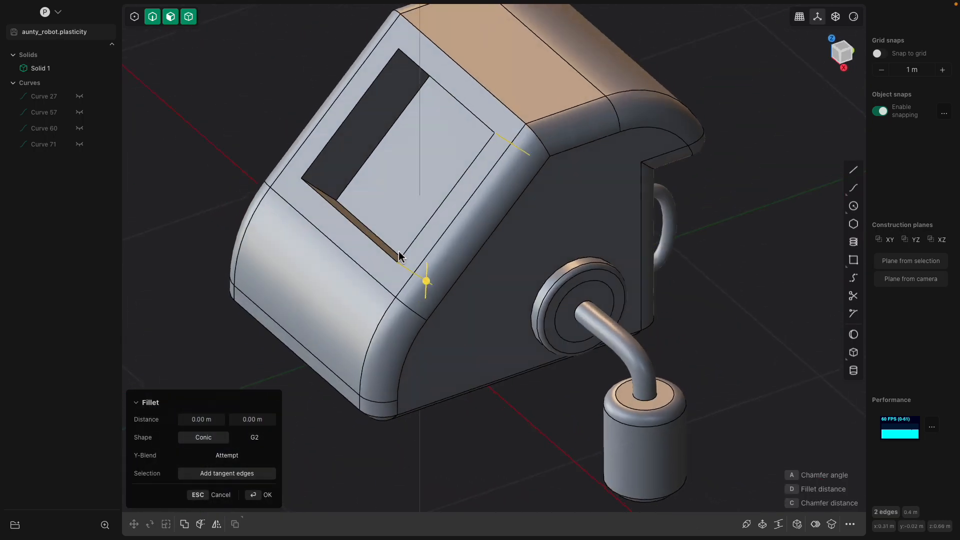
middle_drag(336, 197, 378, 82)
click(400, 69)
mouse_move(378, 82)
mouse_down()
mouse_move(395, 100)
mouse_move(381, 81)
mouse_move(390, 91)
mouse_up()
middle_drag(390, 91, 460, 88)
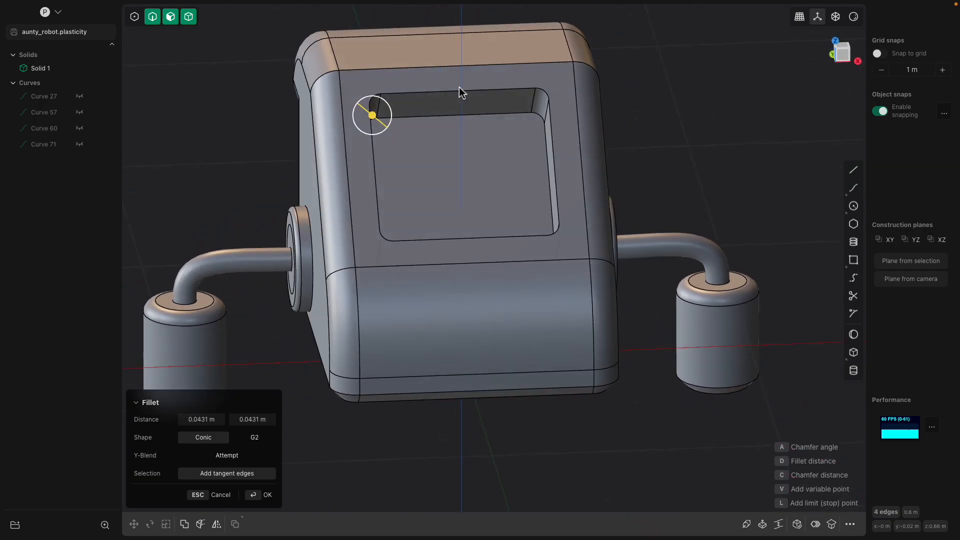
key(Return)
Fillet the whole recess edge loop to 0.057 m
double_click(465, 96)
key(f)
drag(385, 95, 383, 97)
middle_drag(383, 97, 415, 112)
key(Return)
Fillet the recess floor edge, then clear the selection
click(417, 106)
key(f)
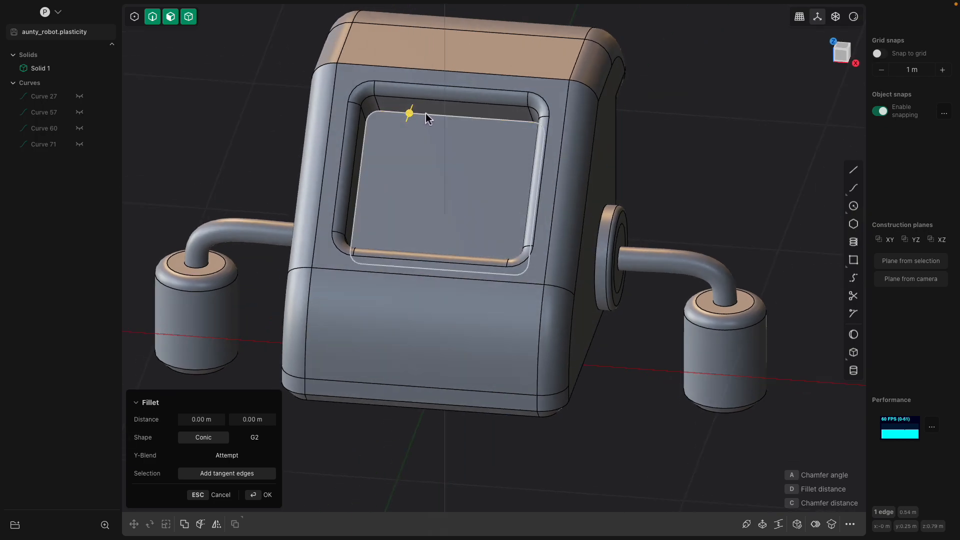
drag(390, 116, 404, 118)
middle_drag(406, 119, 470, 123)
key(Return)
click(487, 70)
middle_drag(558, 118, 503, 123)
click(640, 125)
shift+middle_drag(600, 149, 655, 144)
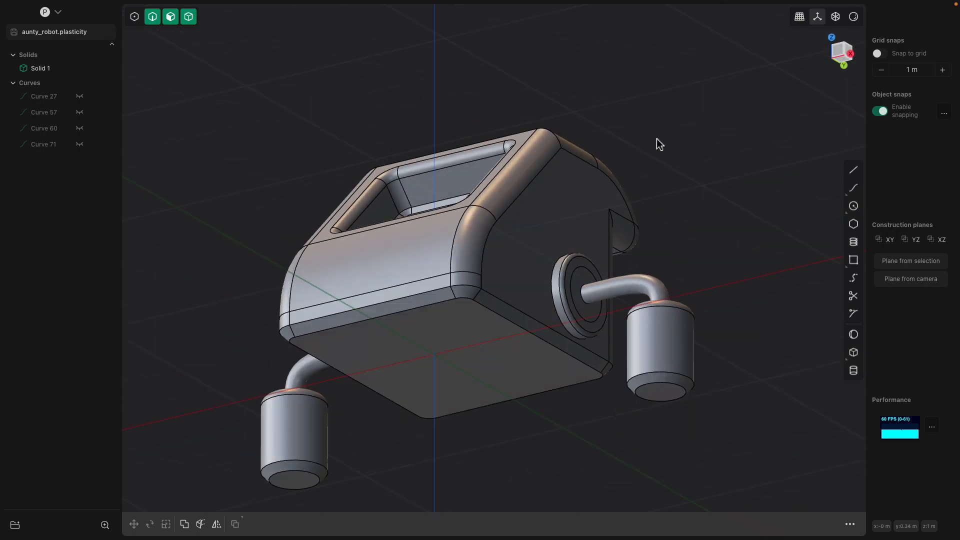
Inspect the robot's front and underside, then pick the Center circle tool over the top face
middle_drag(534, 345, 481, 406)
middle_drag(518, 464, 487, 196)
click(475, 329)
click(484, 303)
shift+middle_drag(626, 250, 566, 282)
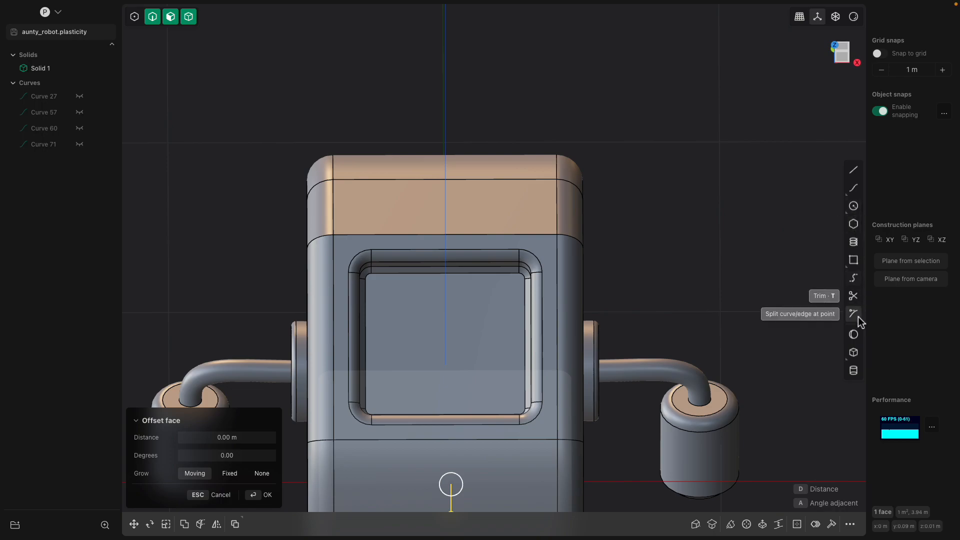
click(853, 206)
middle_drag(675, 225, 548, 235)
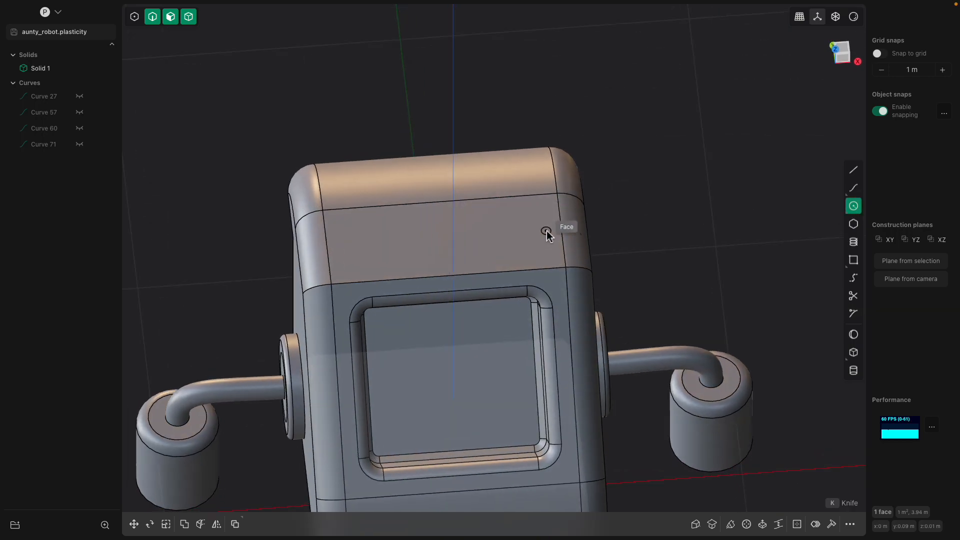
Draw a circle on the top face and extrude it about 0.038 m into a button
click(513, 233)
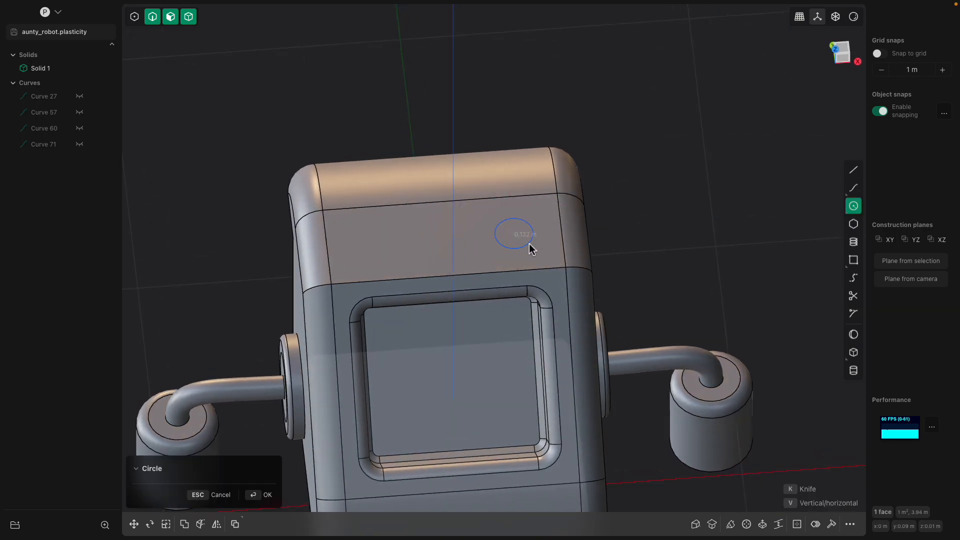
middle_drag(612, 232, 630, 218)
right_click(661, 222)
click(502, 226)
key(e)
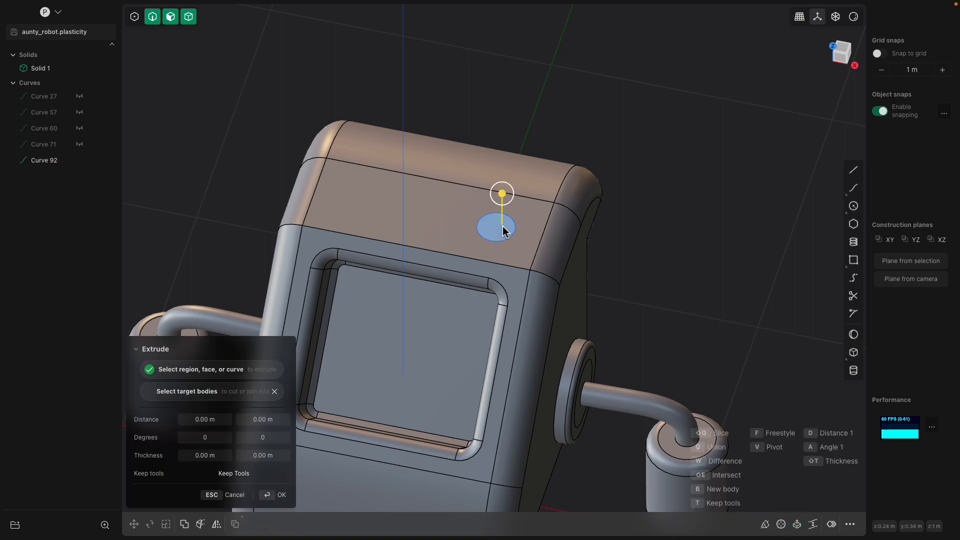
mouse_move(505, 199)
mouse_down()
mouse_move(505, 209)
mouse_move(506, 192)
mouse_up()
key(Return)
Select the new button together with the robot body
middle_drag(651, 238, 543, 150)
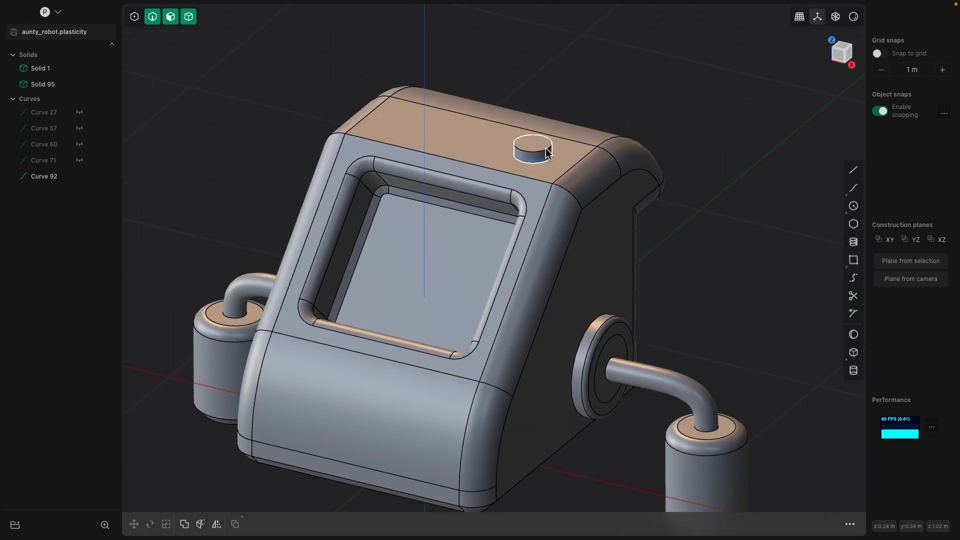
click(542, 148)
click(573, 156)
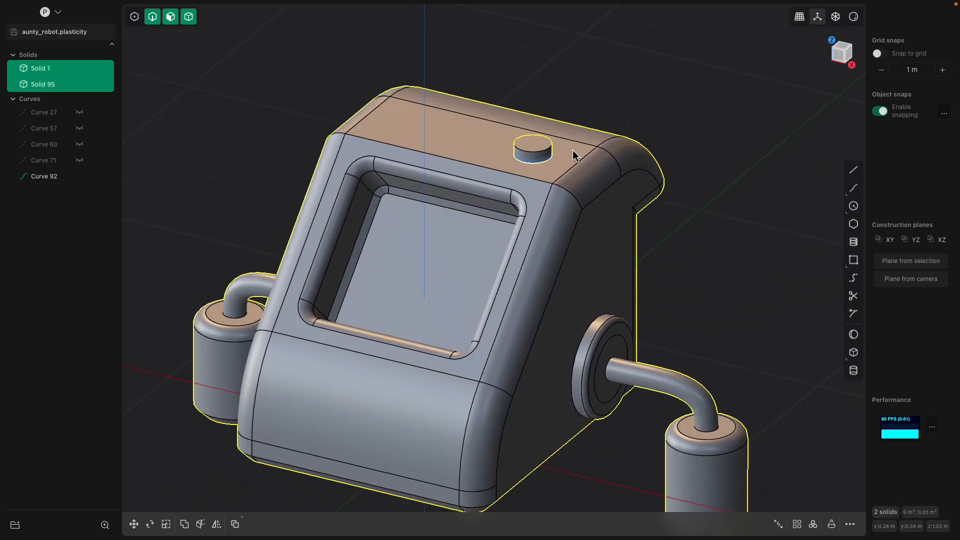
Union the button into the body and reselect the merged Solid 95
key(q)
key(Return)
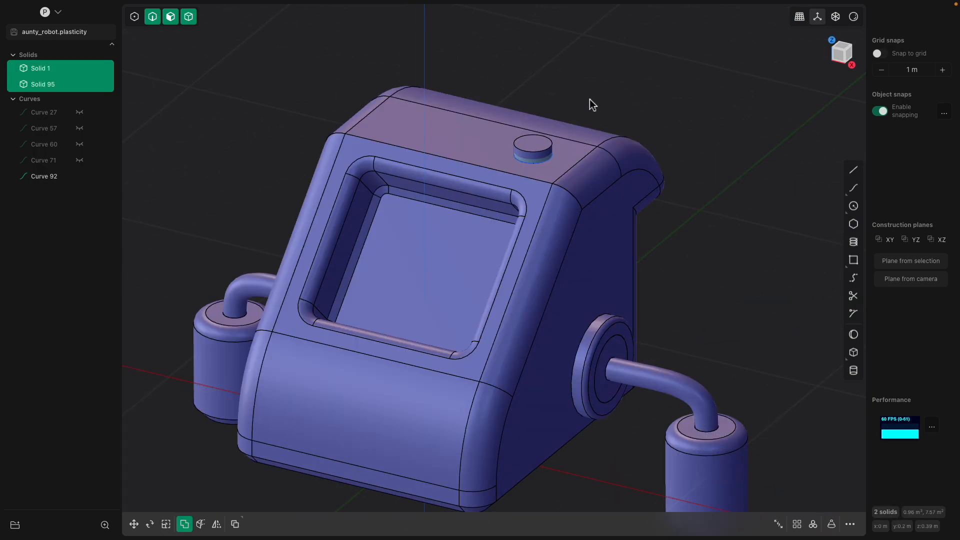
click(572, 127)
middle_drag(572, 130, 564, 157)
click(605, 154)
click(594, 129)
click(548, 145)
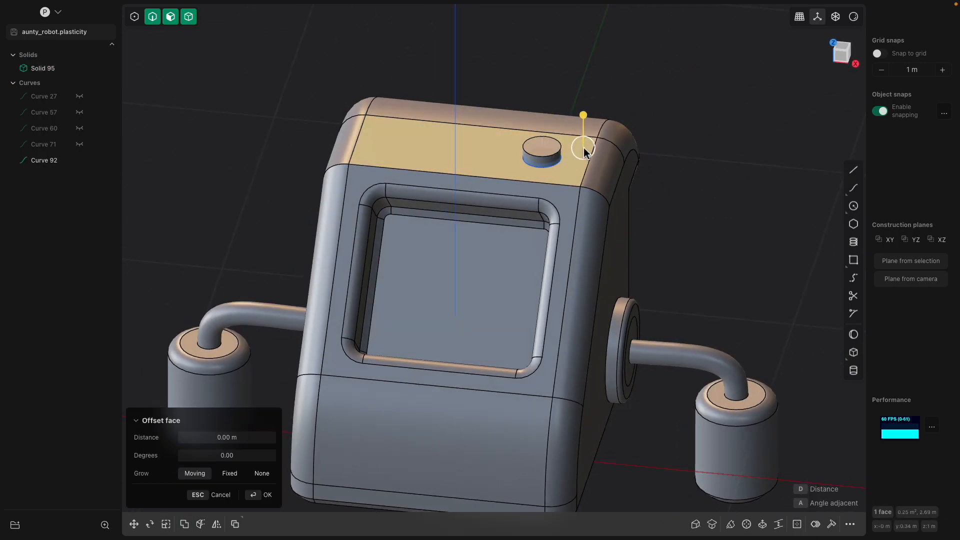
click(531, 103)
click(510, 123)
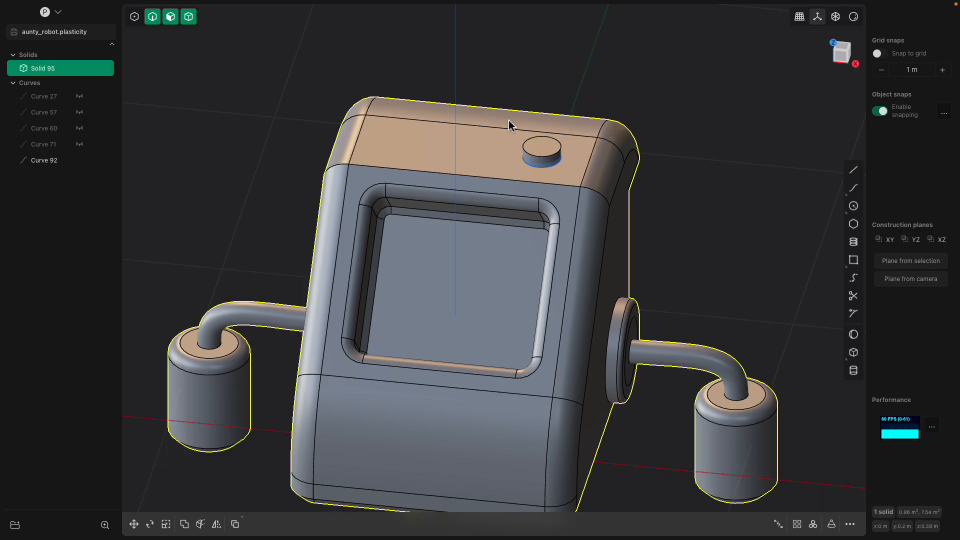
shift+middle_drag(443, 319, 440, 216)
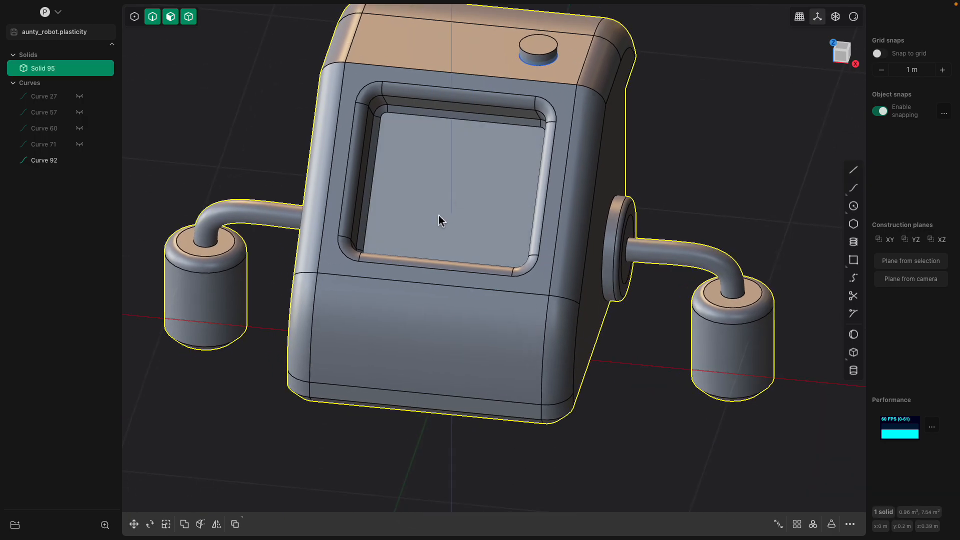
Mirror the button along X with Union enabled to add a matching second button
click(216, 524)
click(471, 349)
shift+middle_drag(479, 332, 468, 380)
key(q)
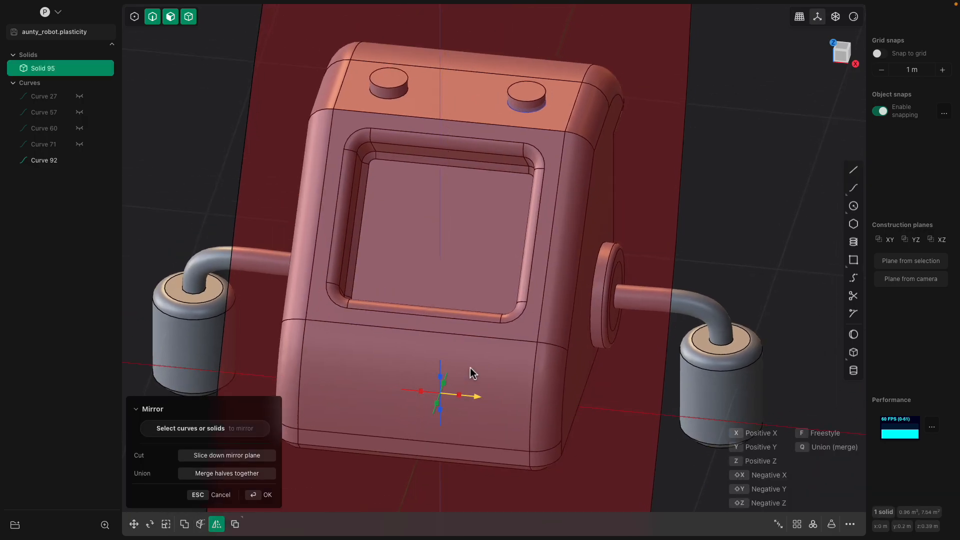
key(Return)
middle_drag(649, 249, 527, 167)
click(535, 104)
scroll(528, 170, up, 3)
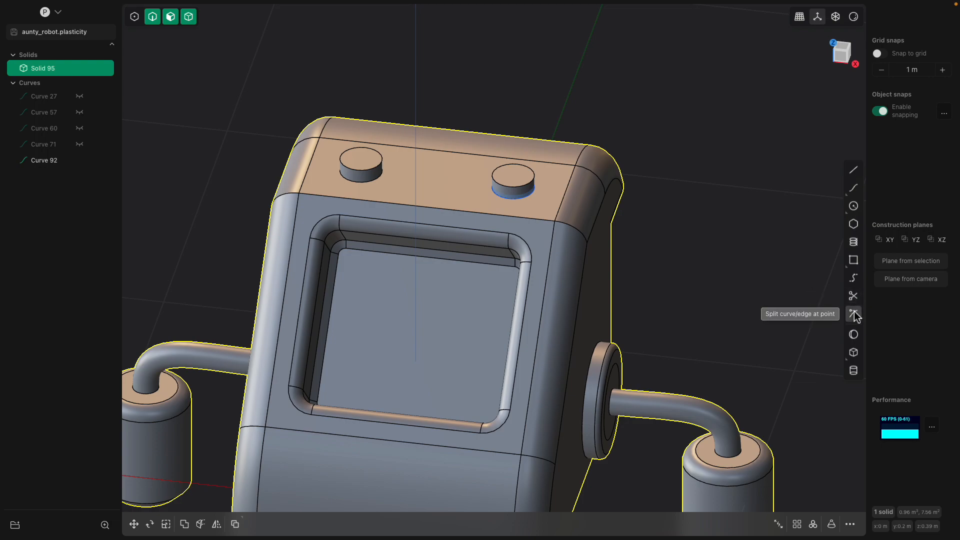
Attempt an arc between the button centres, cancel it, and hide circle Curve 92
click(853, 280)
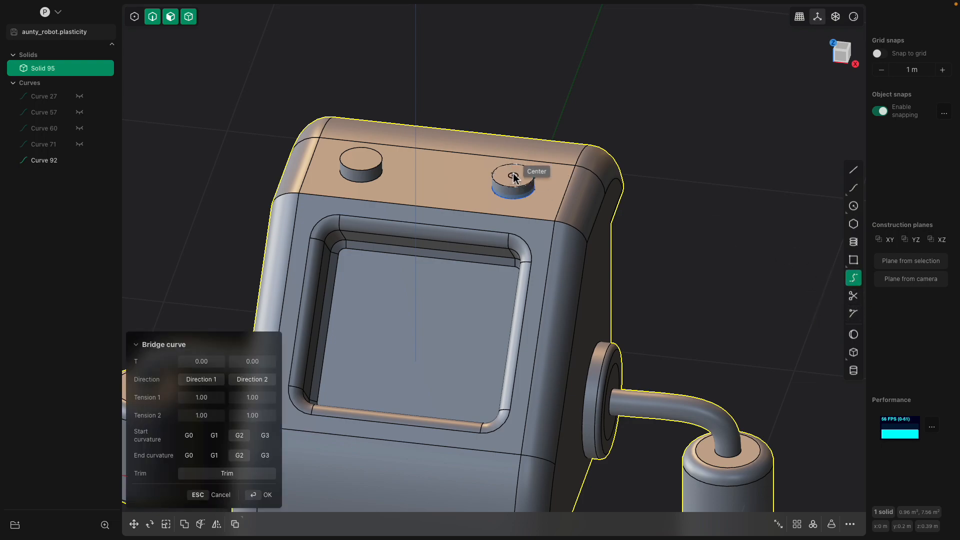
click(514, 176)
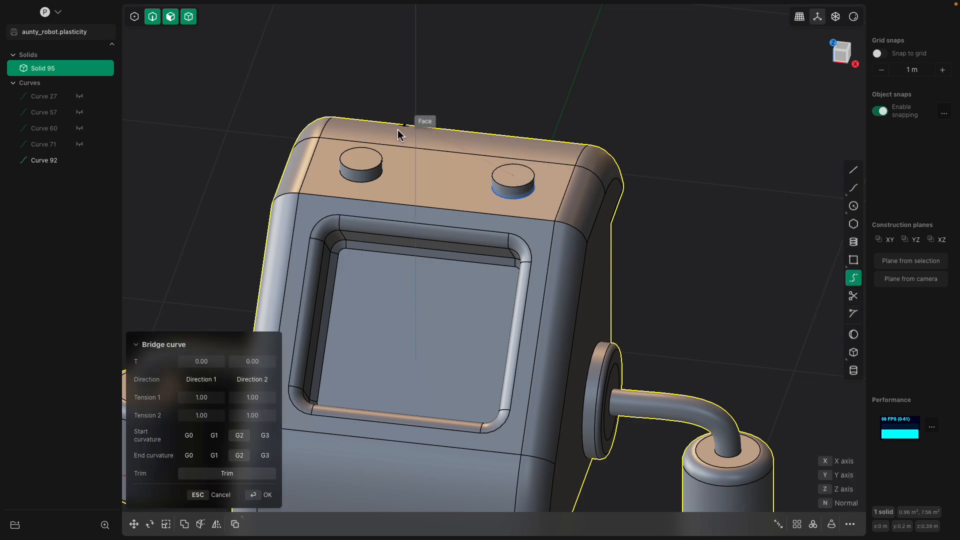
click(362, 161)
middle_drag(363, 161, 625, 217)
key(Escape)
click(525, 186)
middle_drag(526, 187, 559, 181)
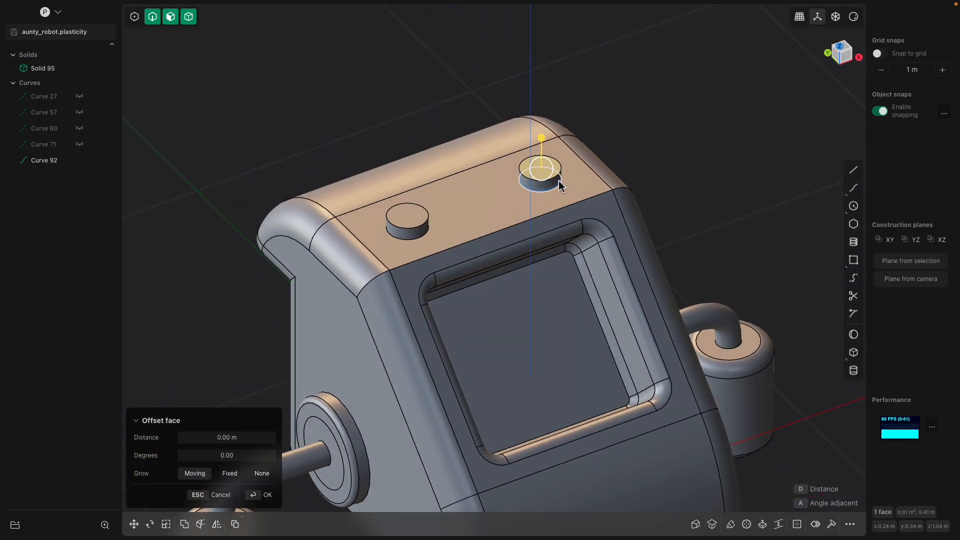
click(79, 160)
middle_drag(439, 169, 520, 180)
key(Escape)
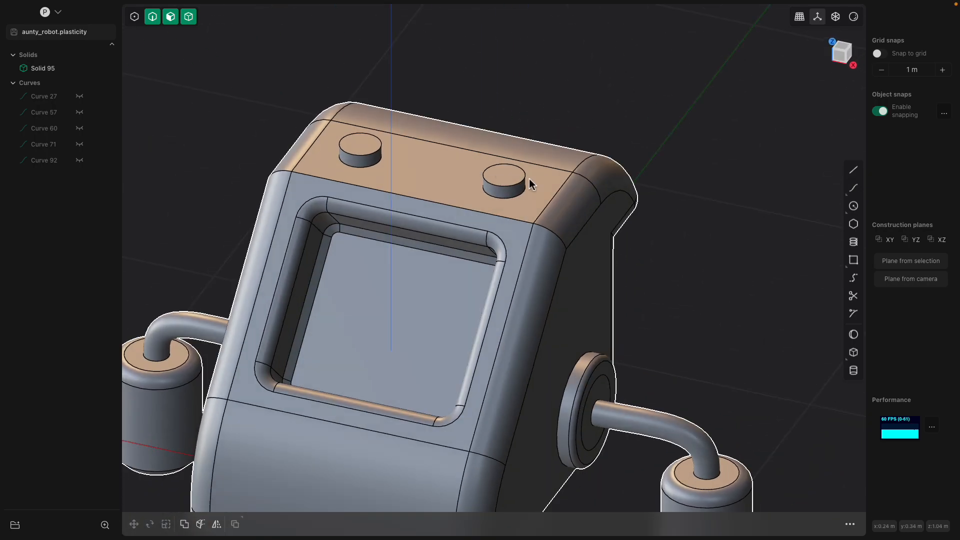
Draw arc Curve 98 from the right button's centre to the left button's centre
click(853, 279)
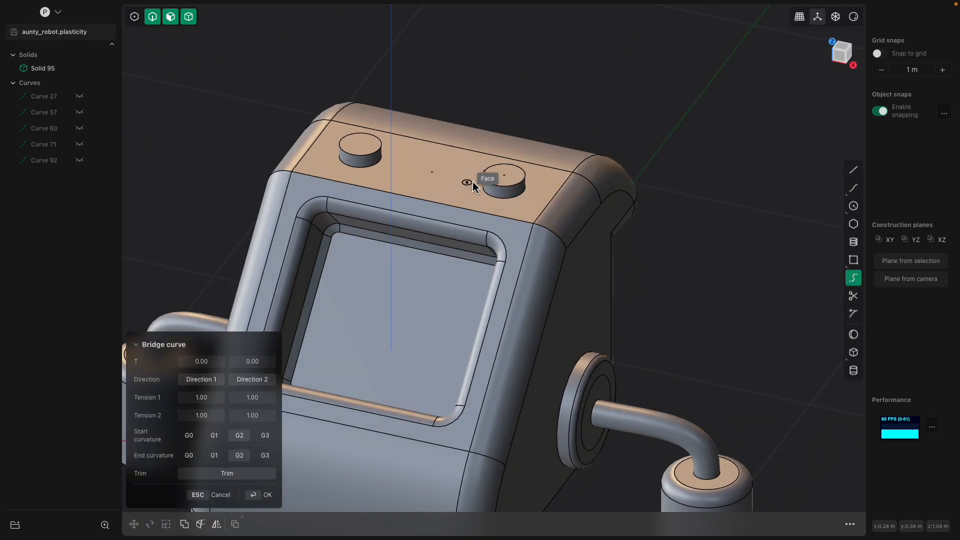
click(504, 175)
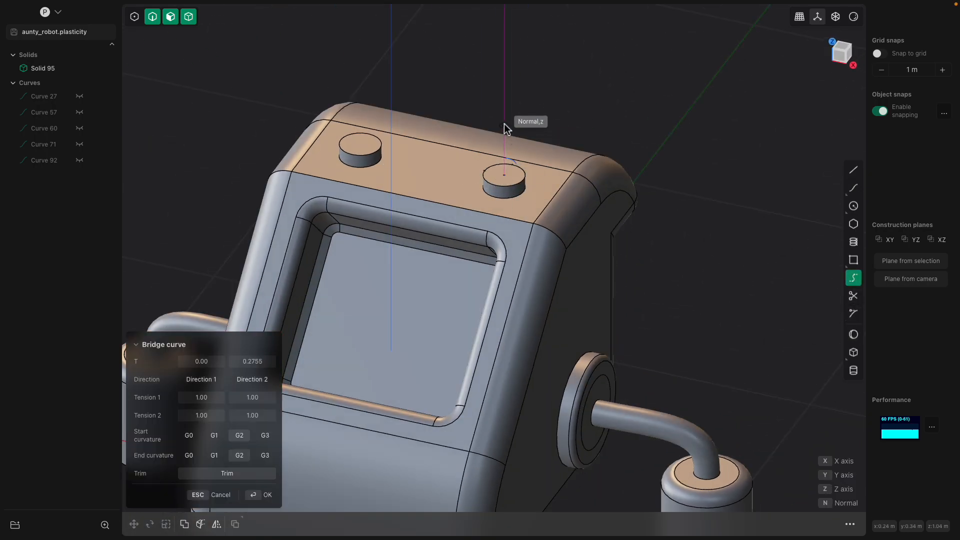
click(362, 146)
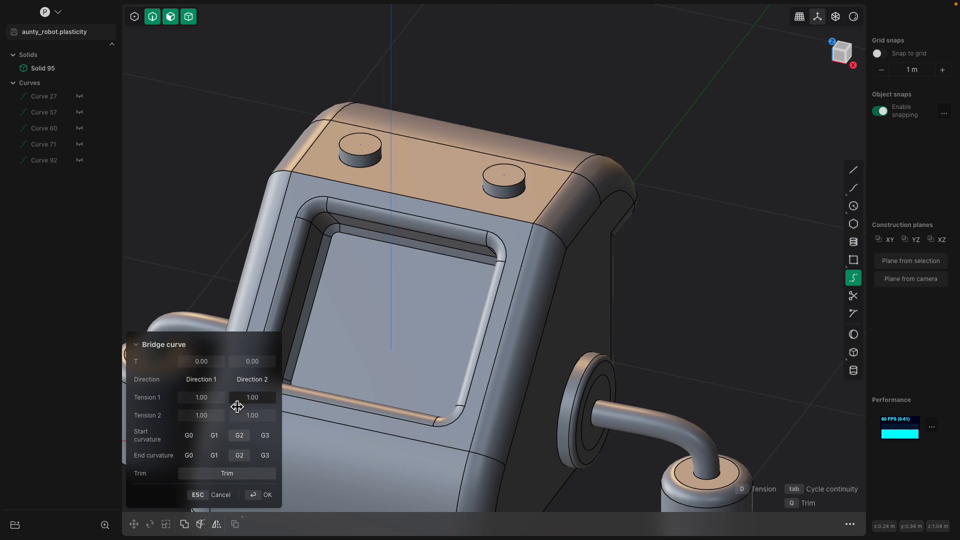
click(260, 381)
middle_drag(370, 297, 422, 291)
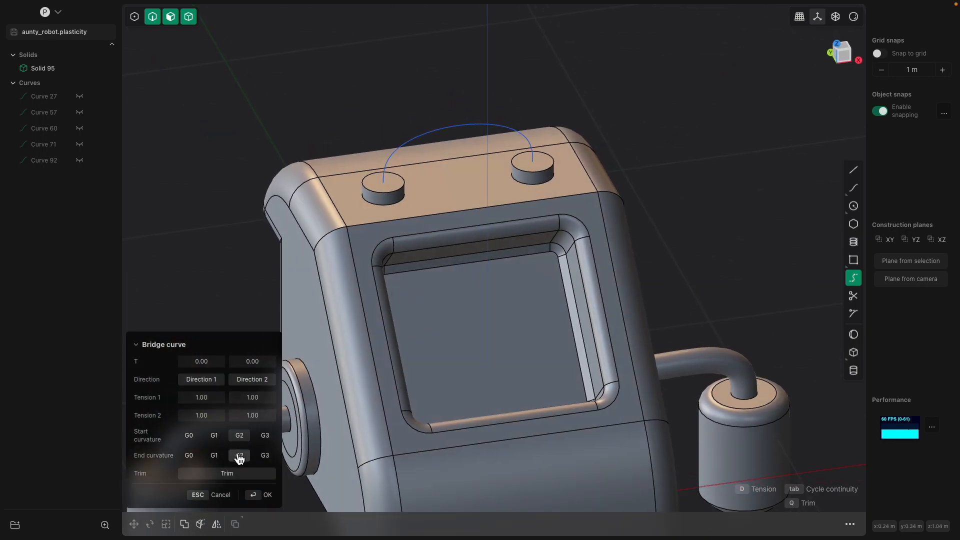
middle_drag(295, 441, 390, 325)
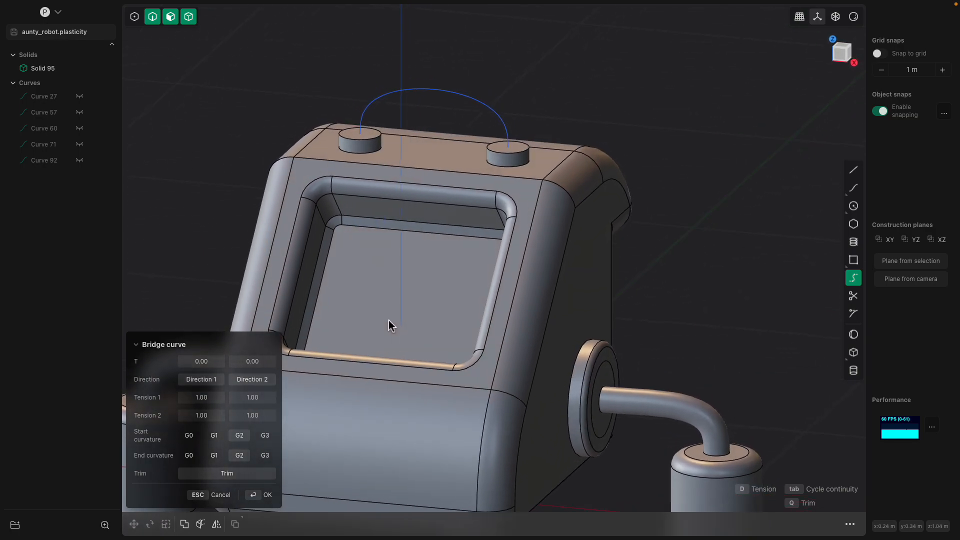
key(Return)
middle_drag(545, 122, 653, 513)
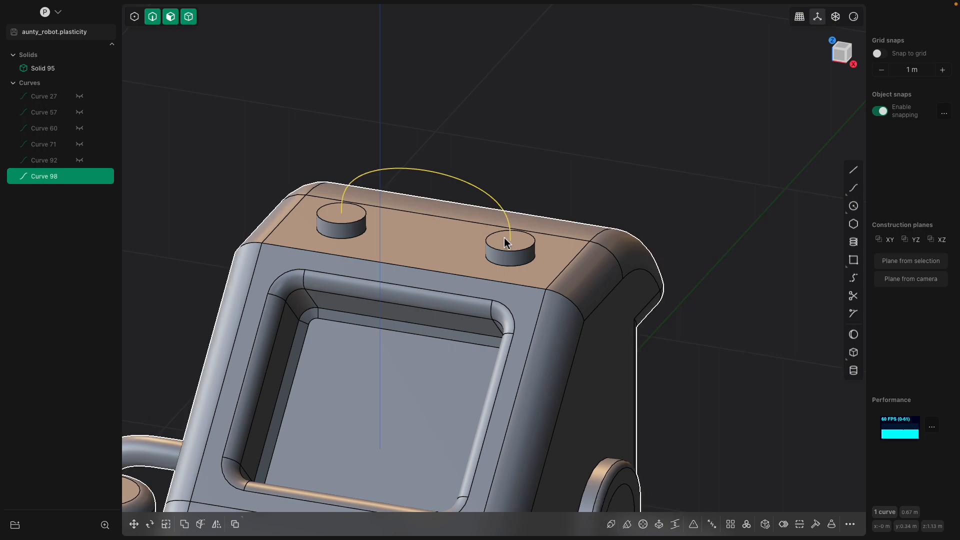
scroll(522, 233, up, 1)
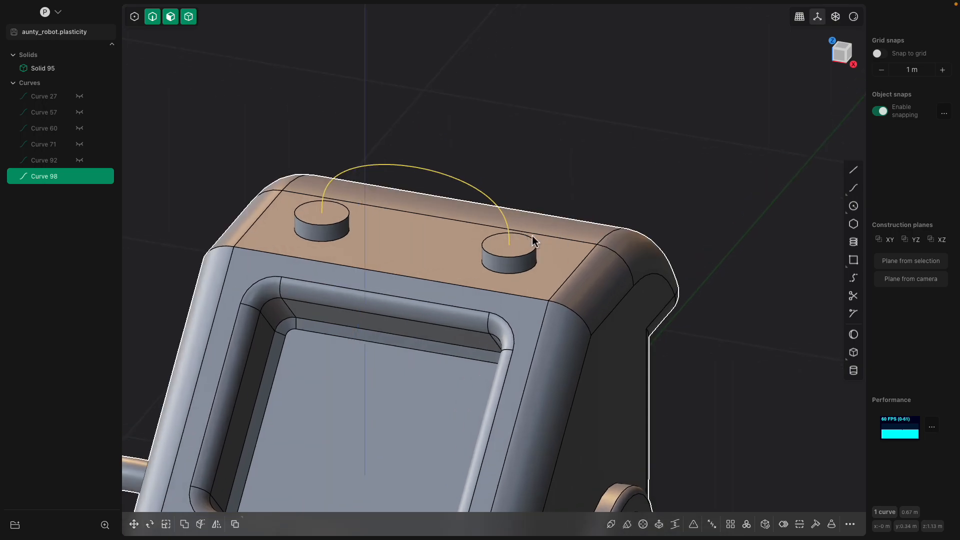
Pipe Curve 98 into a 0.02553 m thick handle
click(611, 523)
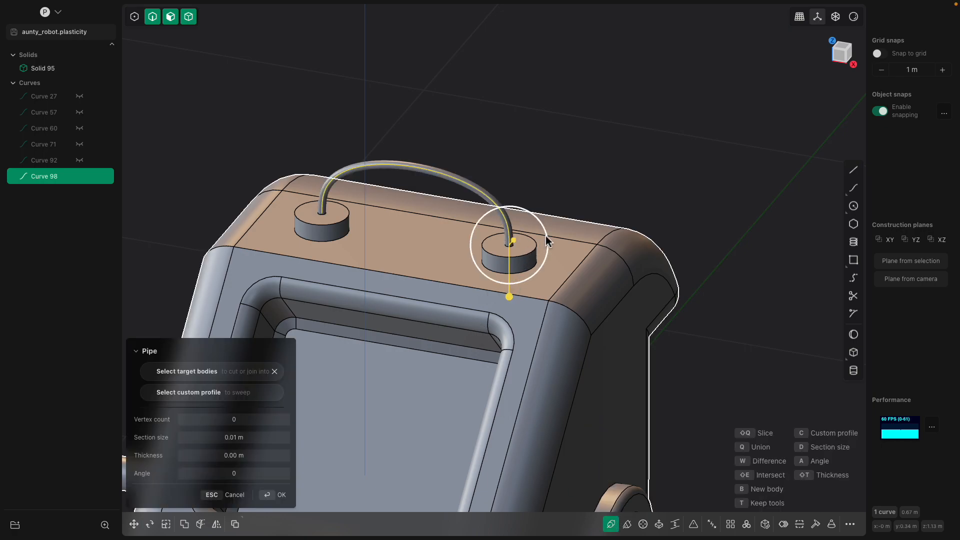
drag(509, 297, 521, 325)
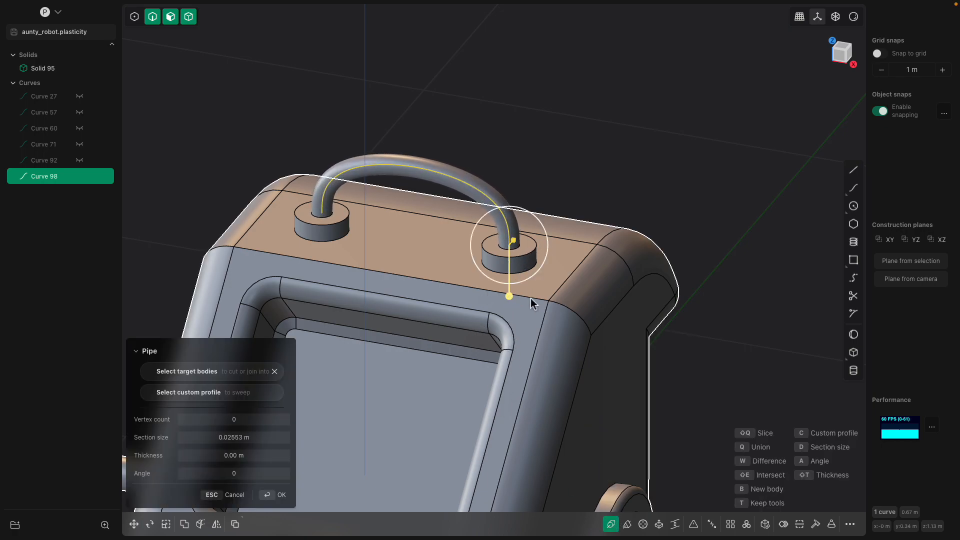
key(Return)
key(o)
middle_drag(512, 181, 560, 182)
key(Escape)
Boolean Union all solids so the handle merges into Solid 95
key(ctrl+a)
key(shift+b)
key(Return)
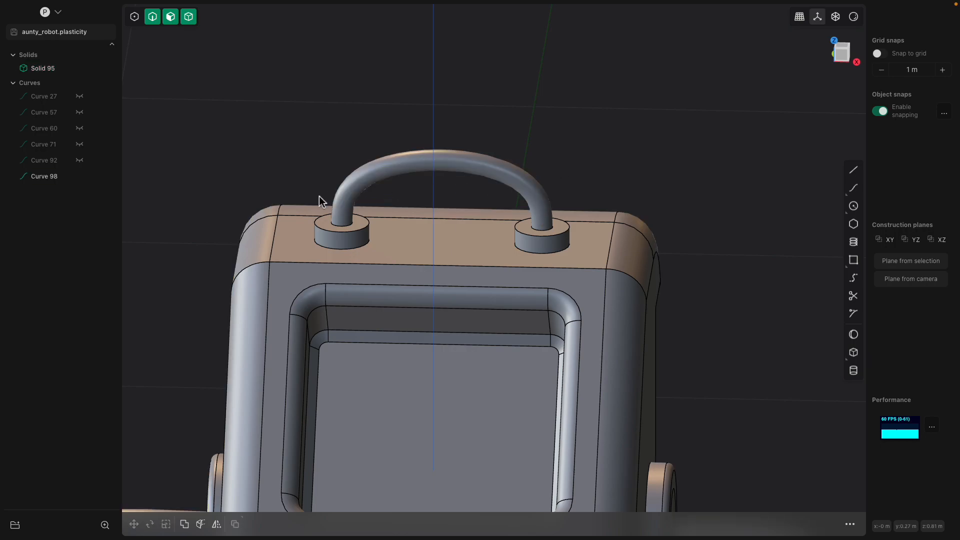
click(56, 177)
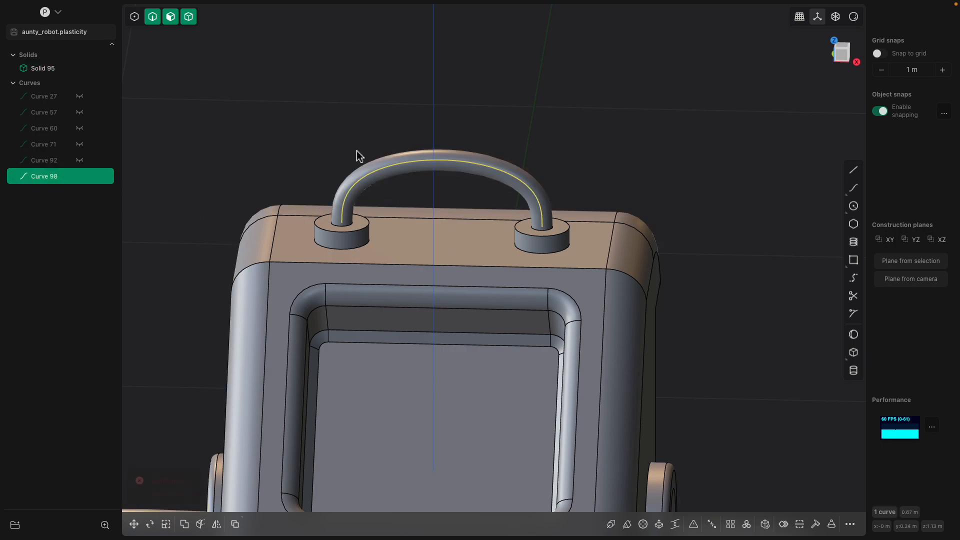
key(Escape)
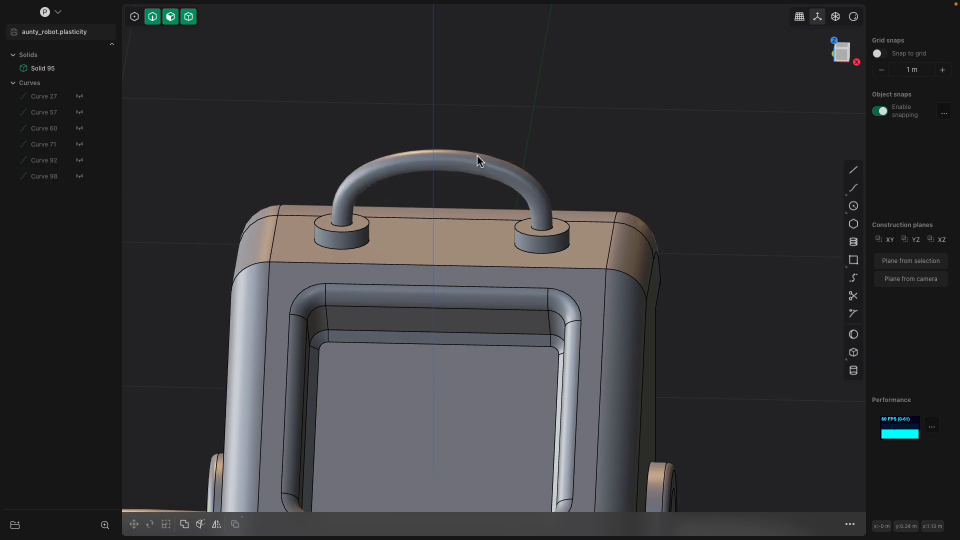
middle_drag(478, 156, 454, 157)
click(455, 156)
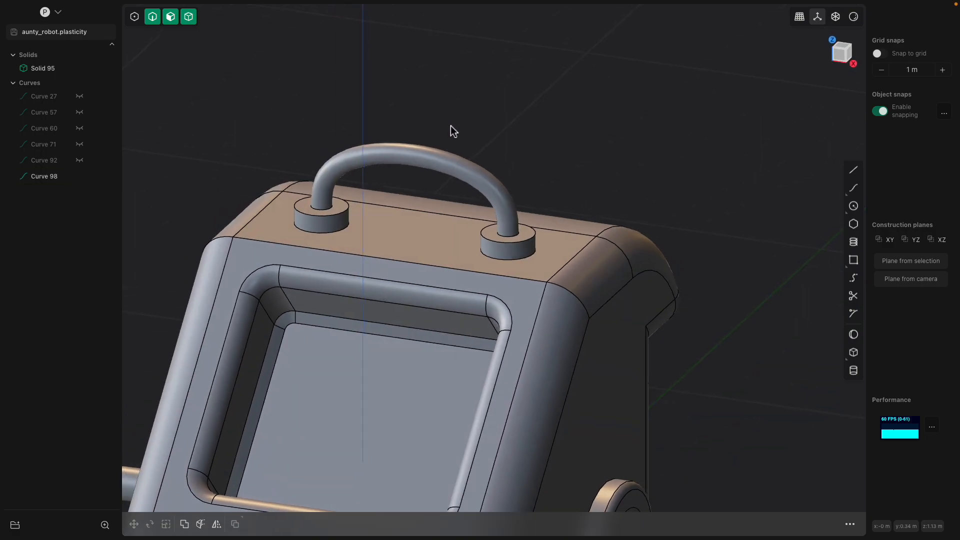
Hide the handle curve (Curve 98) and zoom onto the side arm pipe
click(79, 177)
middle_drag(389, 142, 569, 206)
scroll(570, 255, down, 5)
scroll(558, 361, up, 4)
middle_drag(554, 356, 553, 278)
click(570, 289)
scroll(548, 282, up, 3)
Cut the arm pipe all the way around where its bend starts
click(537, 282)
key(o)
key(Escape)
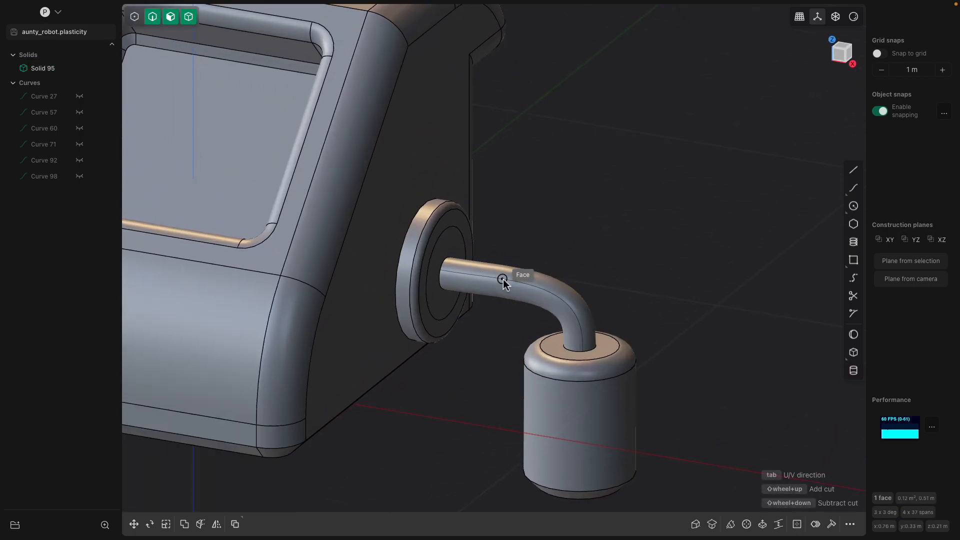
click(465, 278)
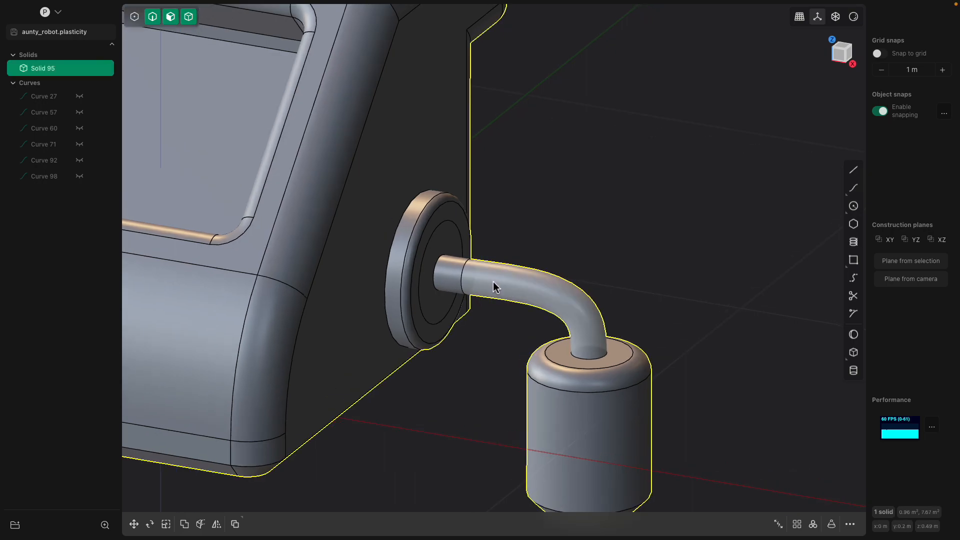
scroll(510, 294, up, 2)
key(c)
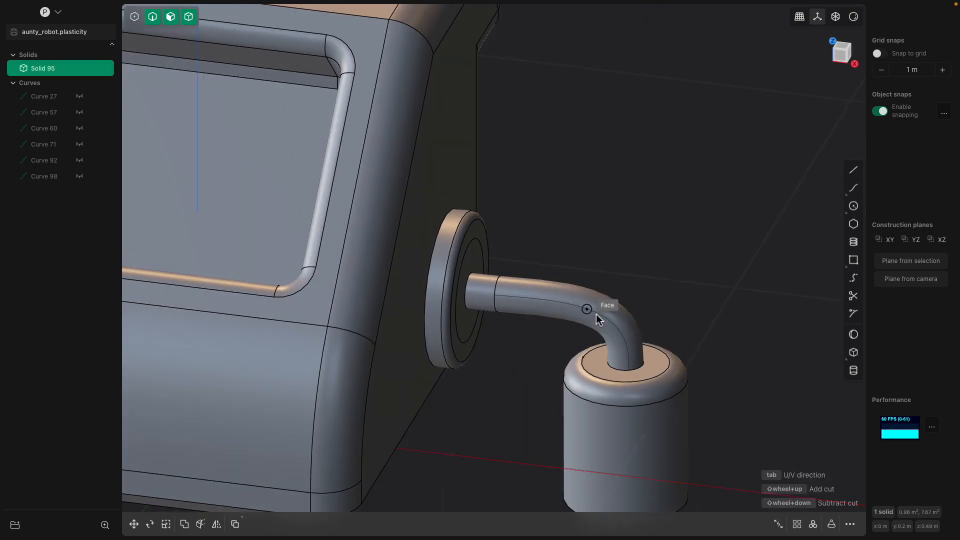
key(Tab)
click(625, 341)
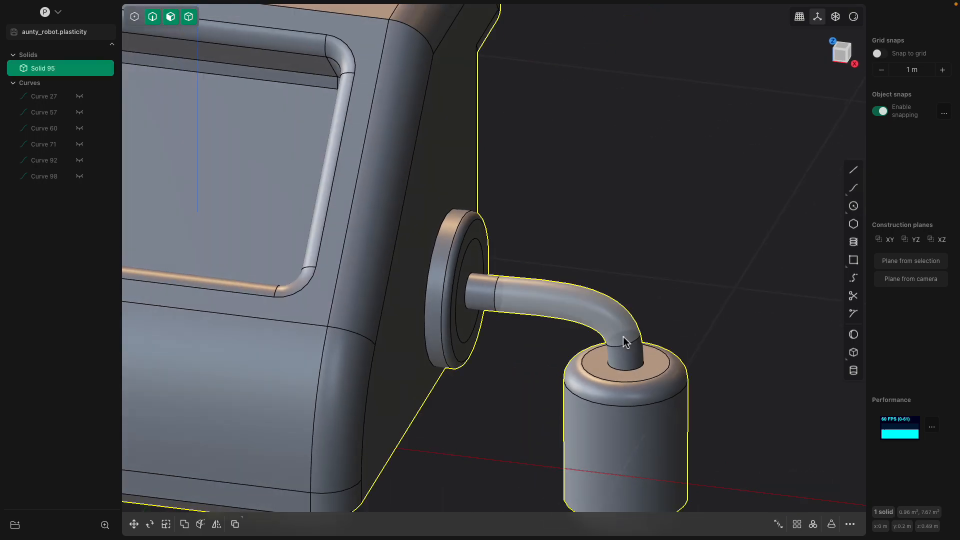
Offset the pipe's bend face outward to thicken the elbow
click(620, 324)
key(o)
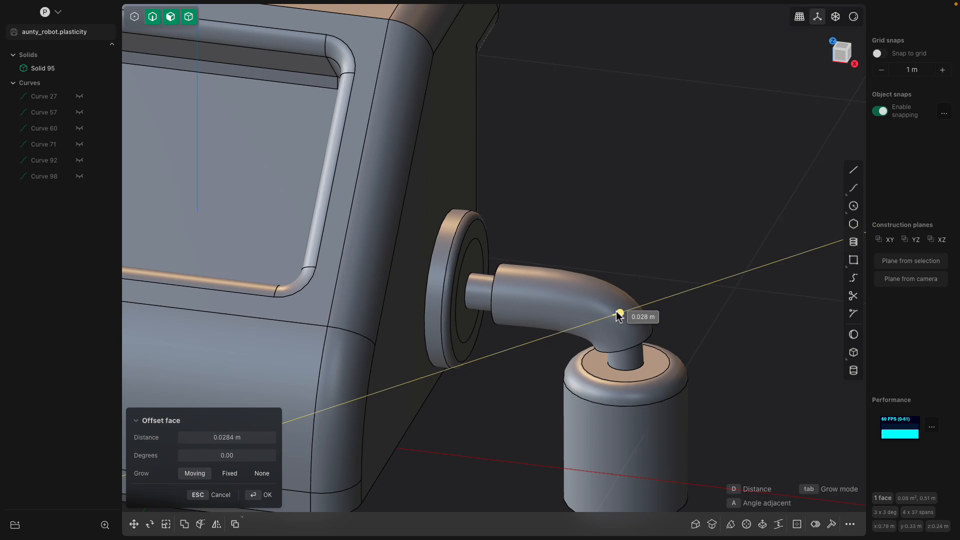
middle_drag(595, 244, 567, 293)
key(Escape)
Tilt the hand cylinder's side face with an angled offset, then begin a Mirror from the front view
click(568, 271)
key(Escape)
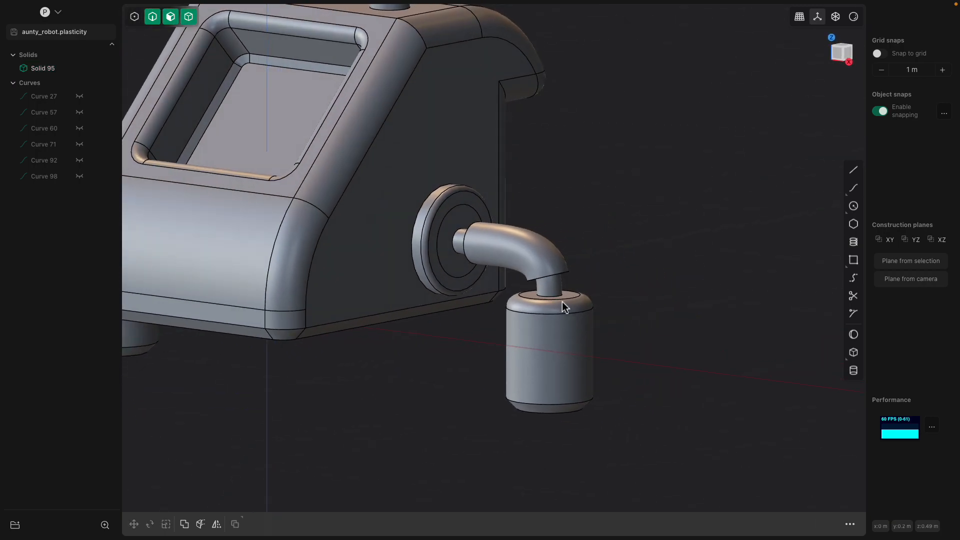
click(553, 352)
click(554, 353)
key(o)
middle_drag(553, 353, 624, 278)
key(a)
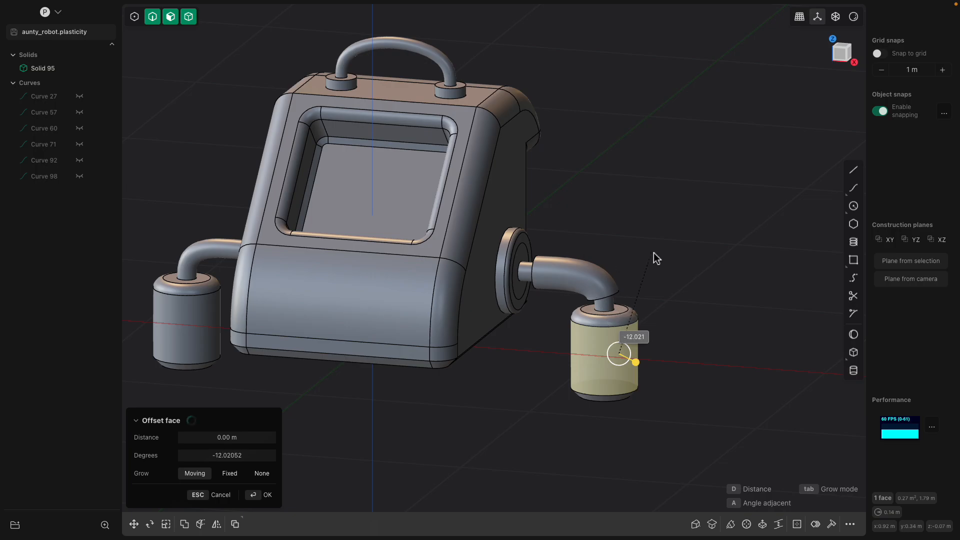
click(607, 247)
middle_drag(594, 221, 632, 207)
mouse_move(400, 235)
middle_down()
mouse_move(400, 212)
mouse_move(400, 220)
middle_up()
click(216, 525)
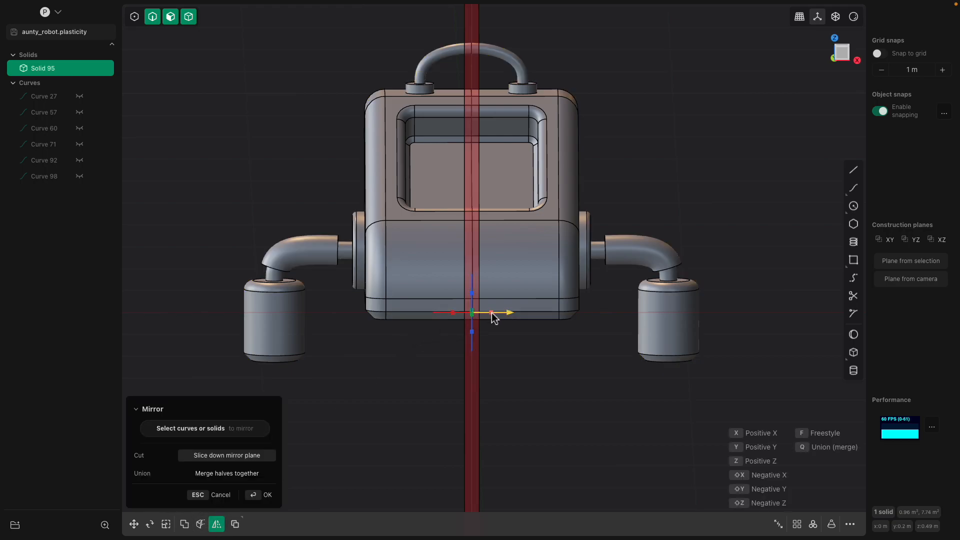
Commit the unioned mirror of Solid 95, then drag an offset on its lower front face
key(q)
key(Return)
middle_drag(523, 349, 575, 313)
click(576, 312)
drag(591, 312, 712, 281)
middle_drag(711, 280, 570, 310)
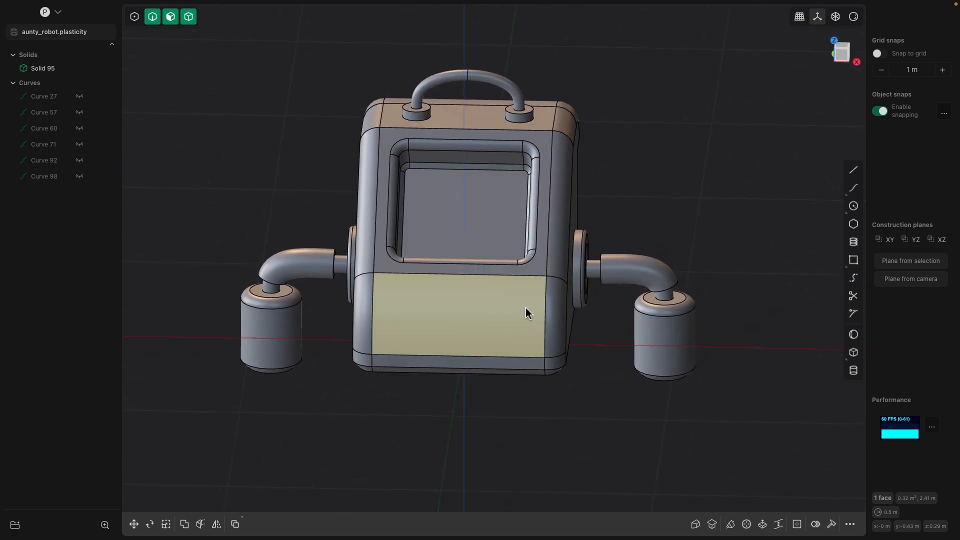
Push the lower front face inward, extend the bottom face down 0.11 m, and view from the right
drag(518, 307, 538, 311)
middle_drag(538, 311, 561, 281)
click(521, 280)
drag(562, 281, 562, 347)
middle_drag(562, 346, 429, 349)
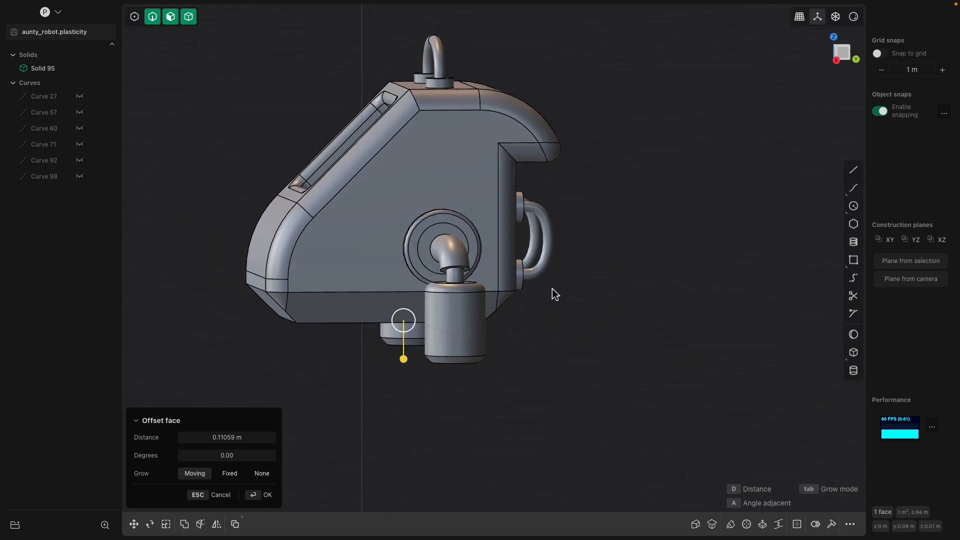
click(845, 56)
scroll(656, 245, up, 5)
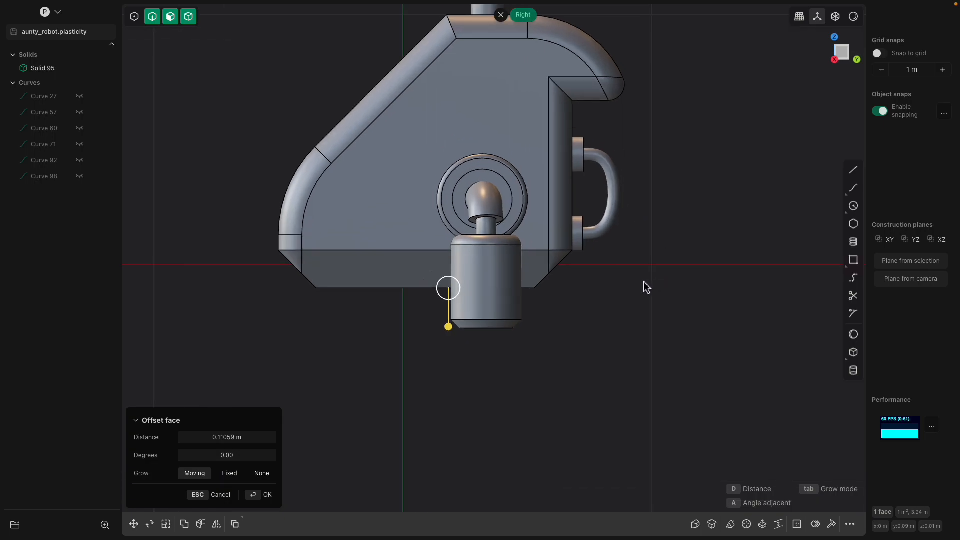
shift+middle_drag(560, 297, 646, 253)
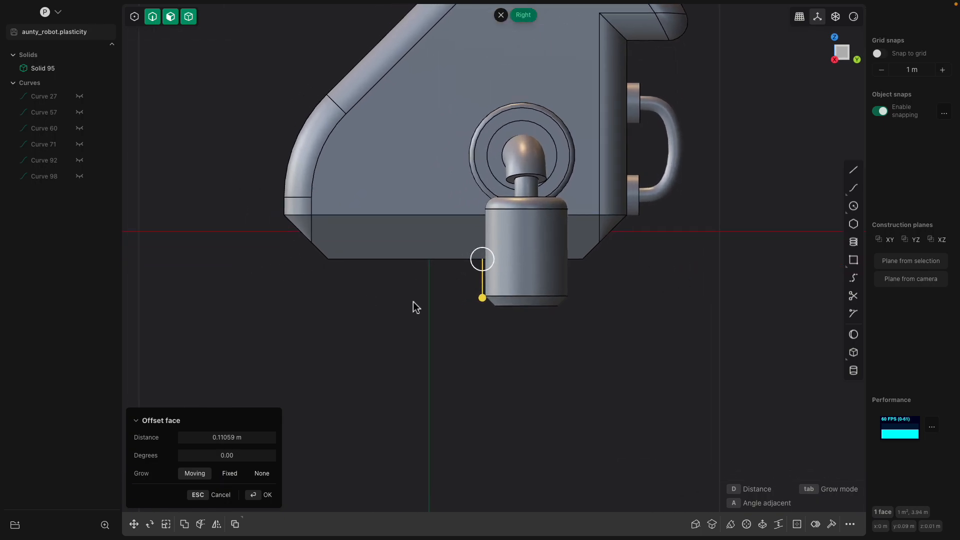
click(854, 171)
scroll(395, 279, up, 2)
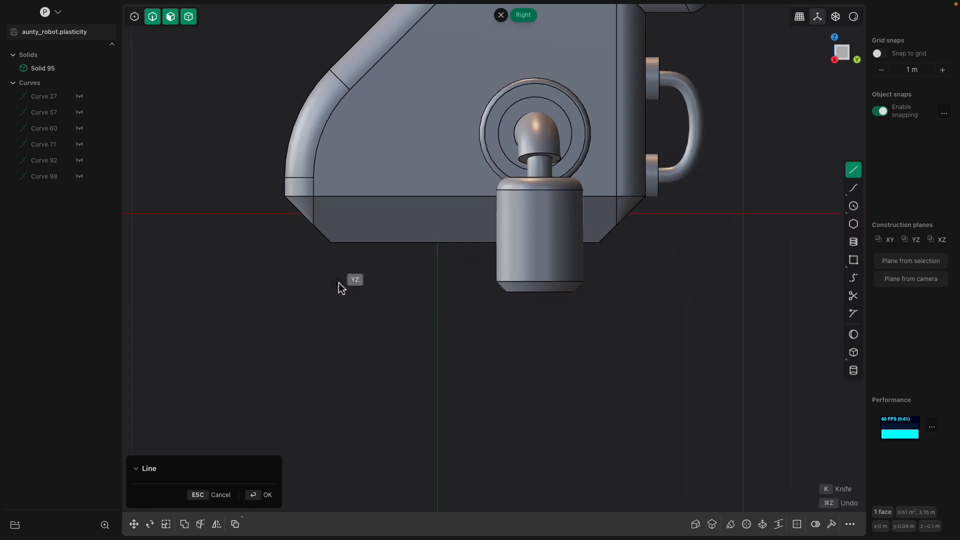
click(370, 337)
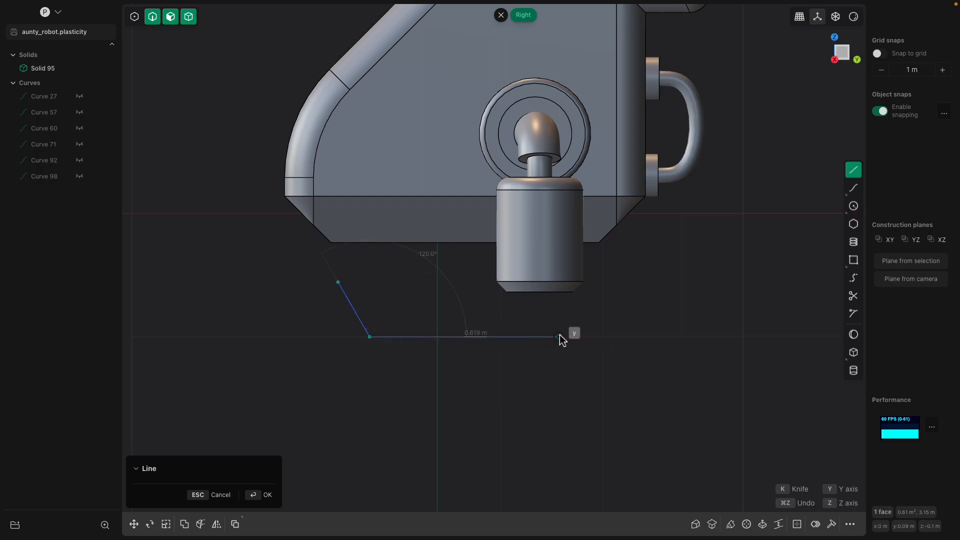
key(Return)
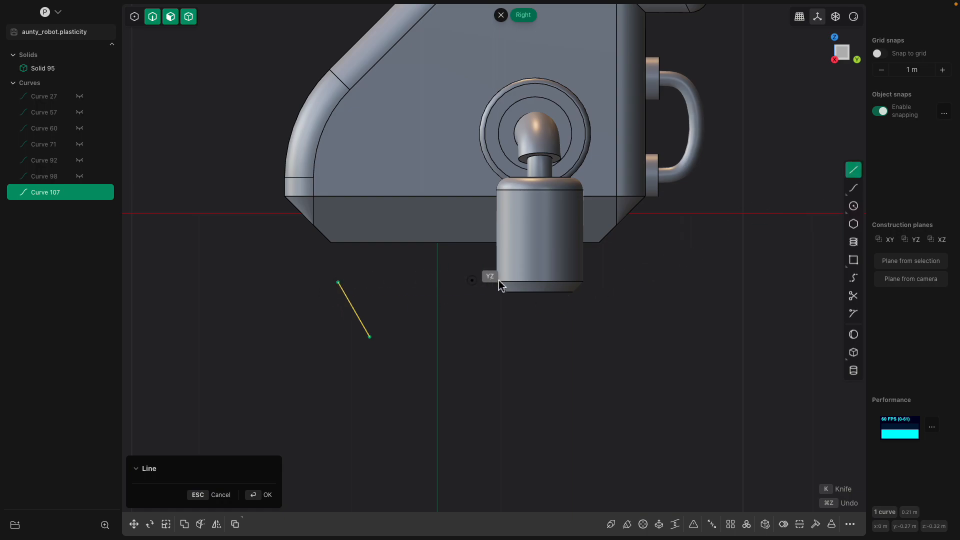
click(472, 283)
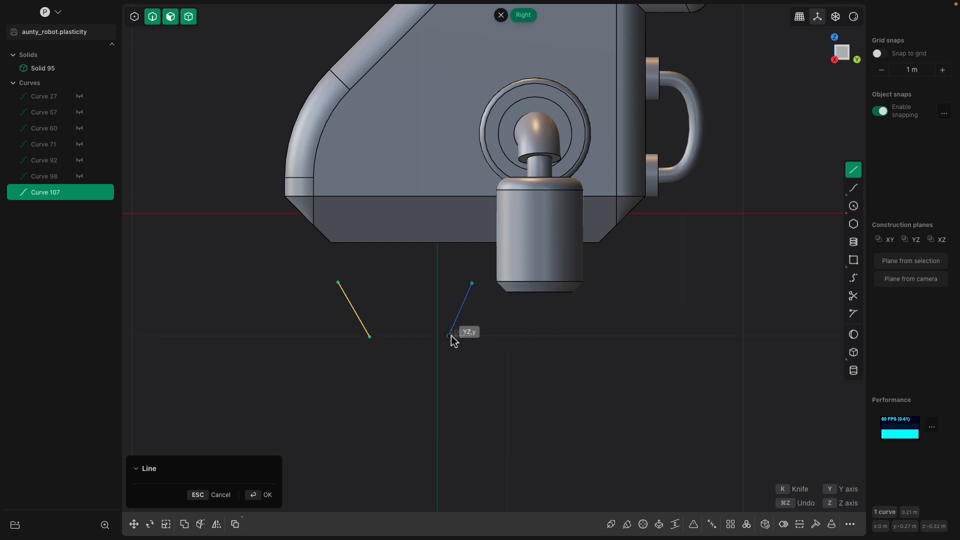
click(450, 336)
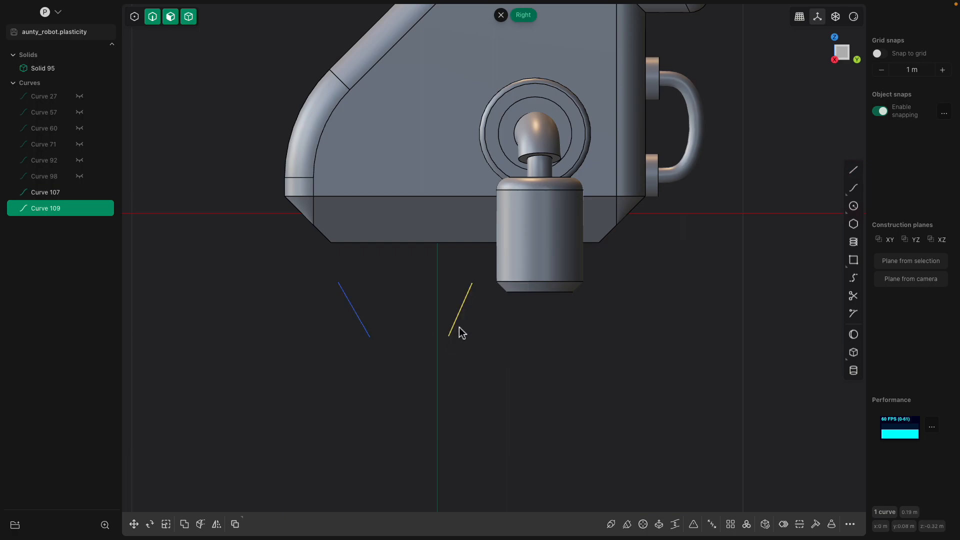
click(346, 302)
middle_drag(461, 316, 738, 279)
key(Delete)
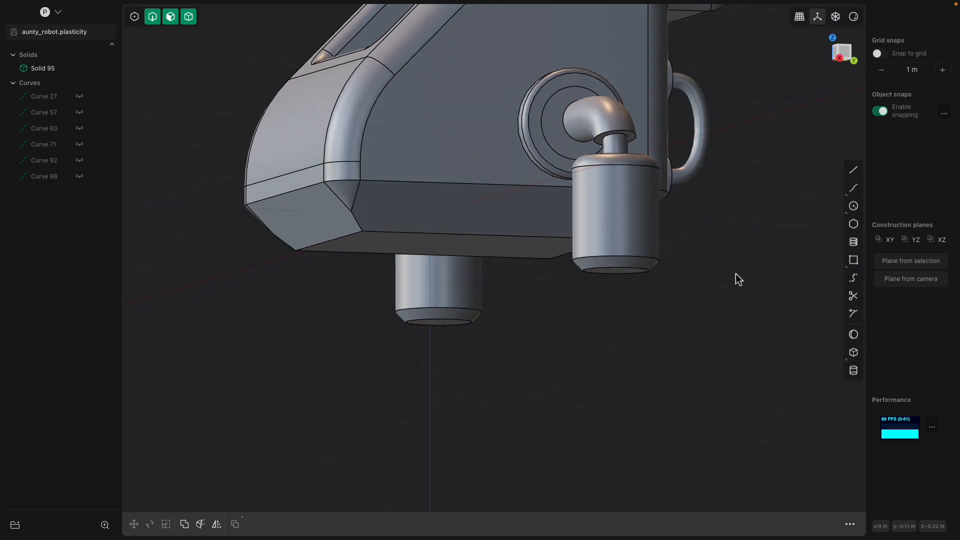
Add a 0.119 × 0.642 × 0.248 m corner box on the underside, unioned with Solid 95
click(853, 353)
middle_drag(446, 296, 593, 208)
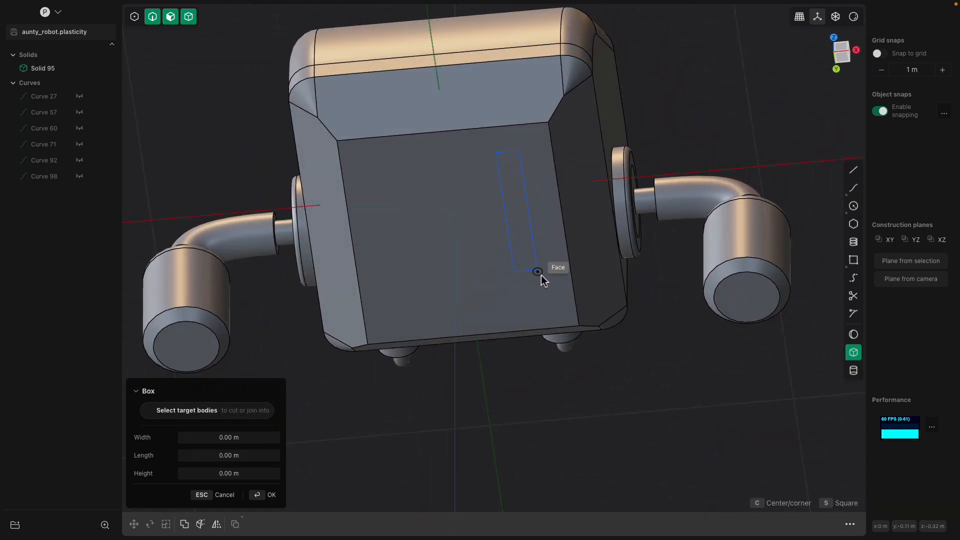
click(555, 298)
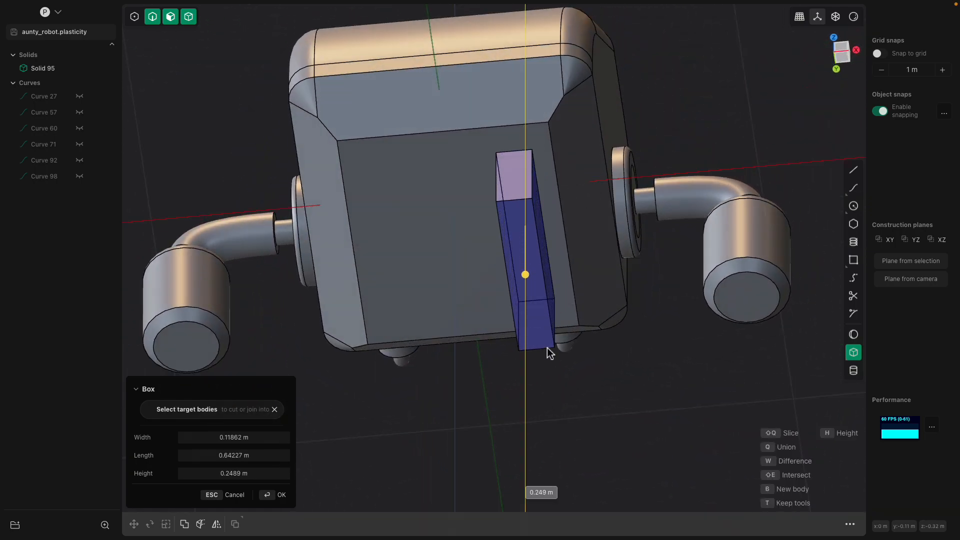
middle_drag(549, 354, 535, 301)
click(483, 318)
key(Return)
click(523, 275)
Round the block's corner edge and push its front face in to about -0.24 m
click(556, 291)
drag(535, 301, 551, 292)
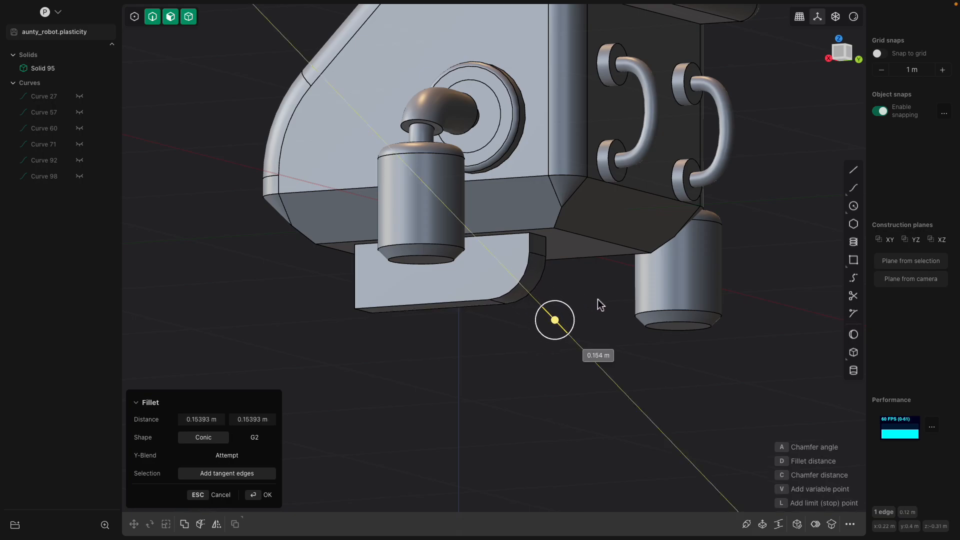
mouse_move(610, 305)
middle_down()
mouse_move(559, 299)
mouse_move(611, 297)
middle_up()
click(457, 282)
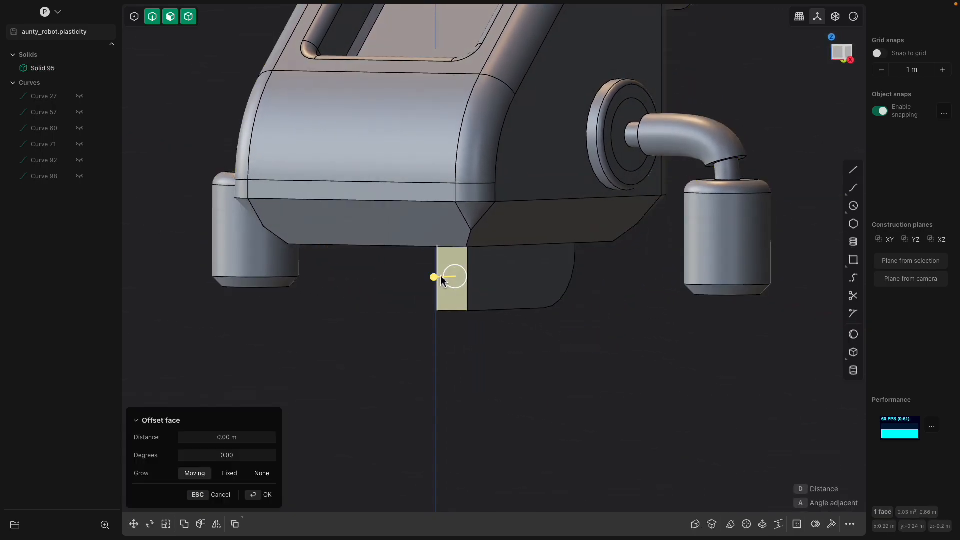
drag(442, 281, 478, 281)
middle_drag(485, 281, 432, 280)
drag(432, 279, 415, 280)
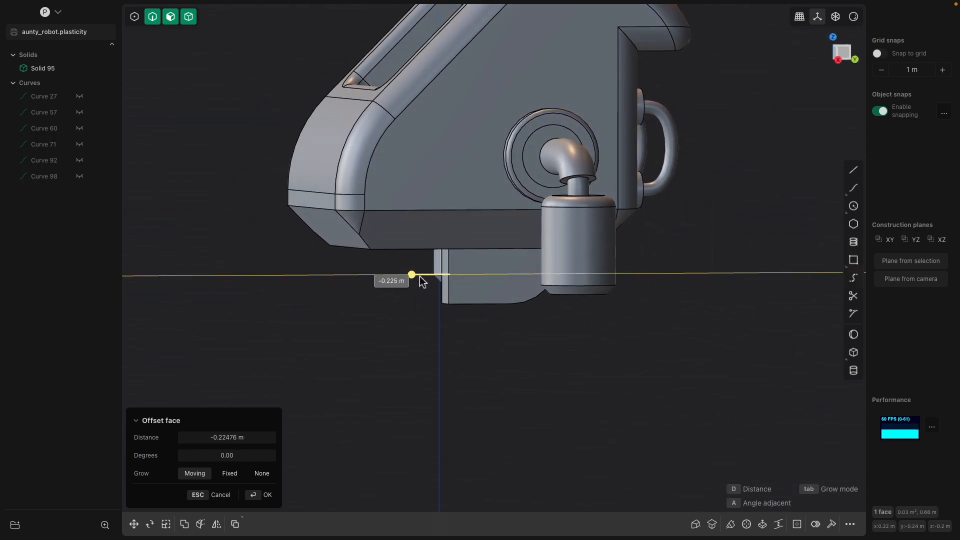
Extend the block's bottom face down 0.074 m
middle_drag(448, 283, 508, 337)
mouse_move(515, 295)
middle_down()
mouse_move(511, 266)
mouse_move(508, 300)
middle_up()
drag(509, 300, 505, 341)
right_click(530, 339)
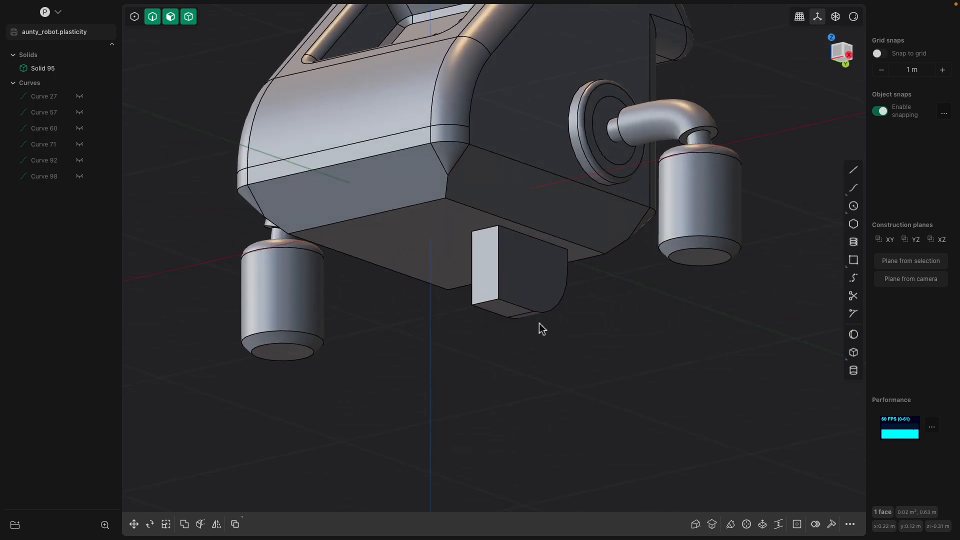
middle_drag(544, 329, 543, 325)
click(534, 292)
scroll(534, 292, up, 1)
Preview a fillet on the block's selected edges, then cancel it
key(ctrl+2)
drag(506, 269, 508, 270)
middle_drag(508, 270, 499, 289)
key(Escape)
scroll(499, 289, up, 2)
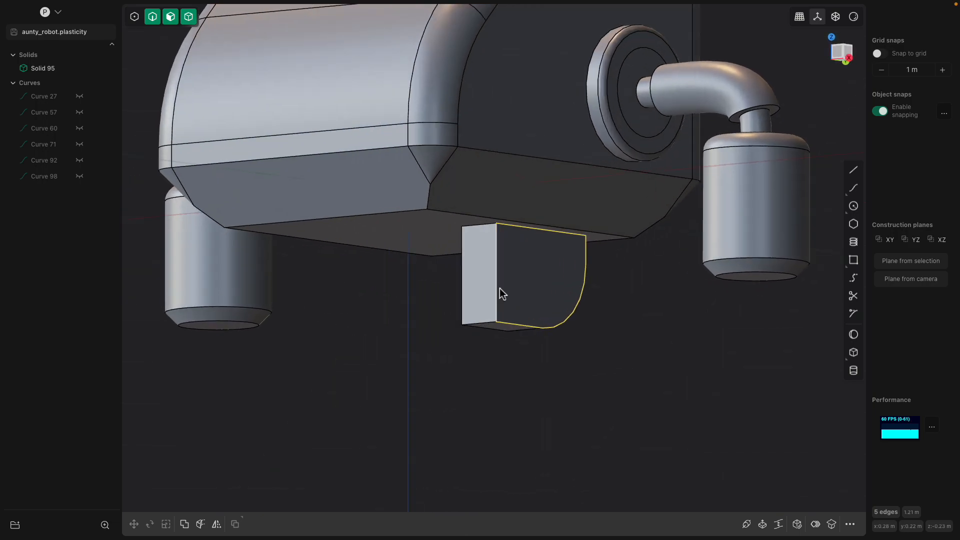
Fillet the block's vertical and bottom edges to 0.014 m
key(f)
click(503, 250)
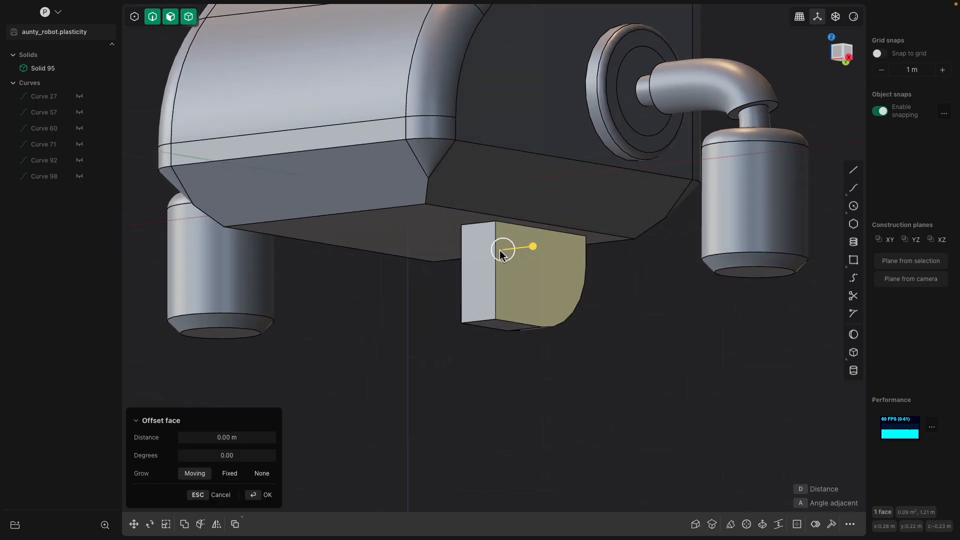
click(495, 273)
shift+click(512, 323)
middle_drag(522, 314, 483, 312)
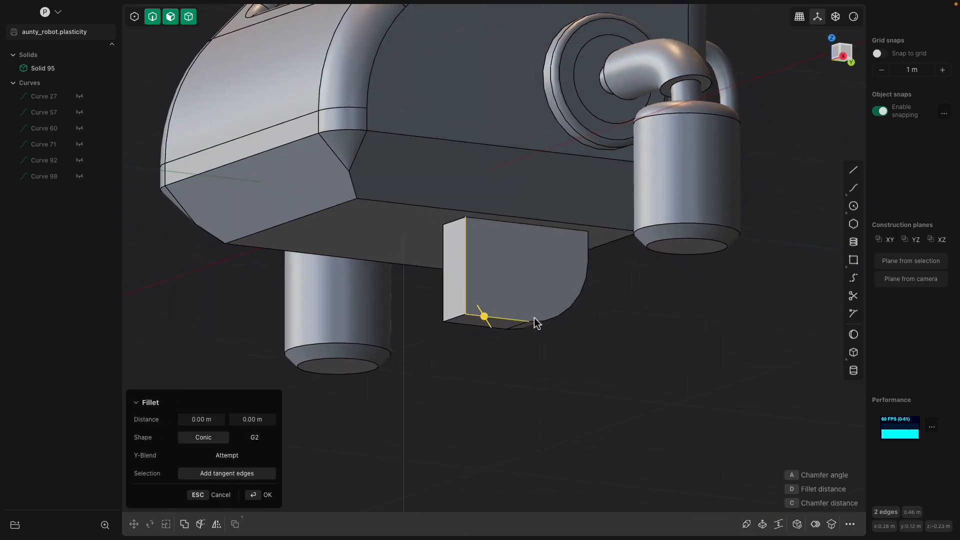
shift+click(539, 319)
drag(539, 323, 556, 319)
middle_drag(549, 342, 697, 331)
key(Return)
key(Escape)
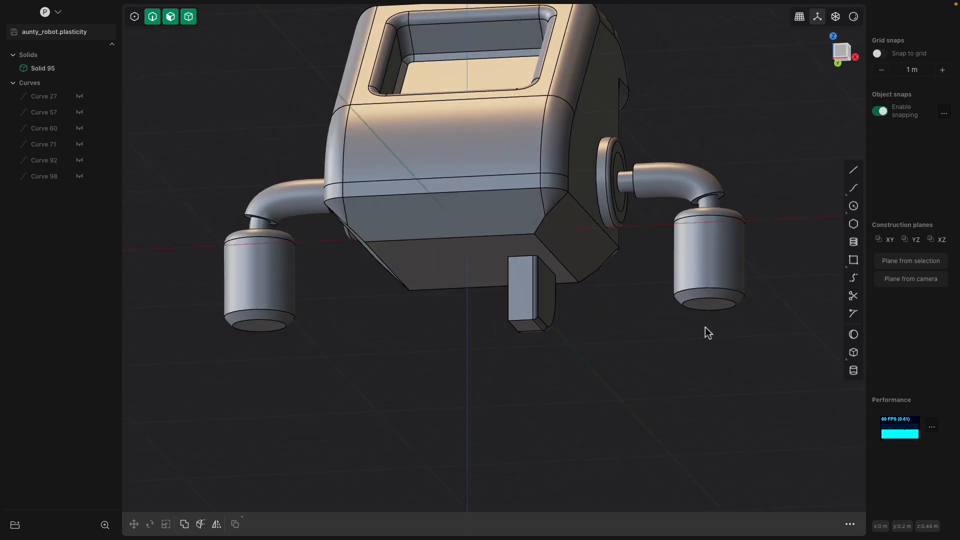
click(709, 312)
Try pulling the right cylinder's bottom face into a cone, then discard it
key(o)
drag(706, 353, 703, 373)
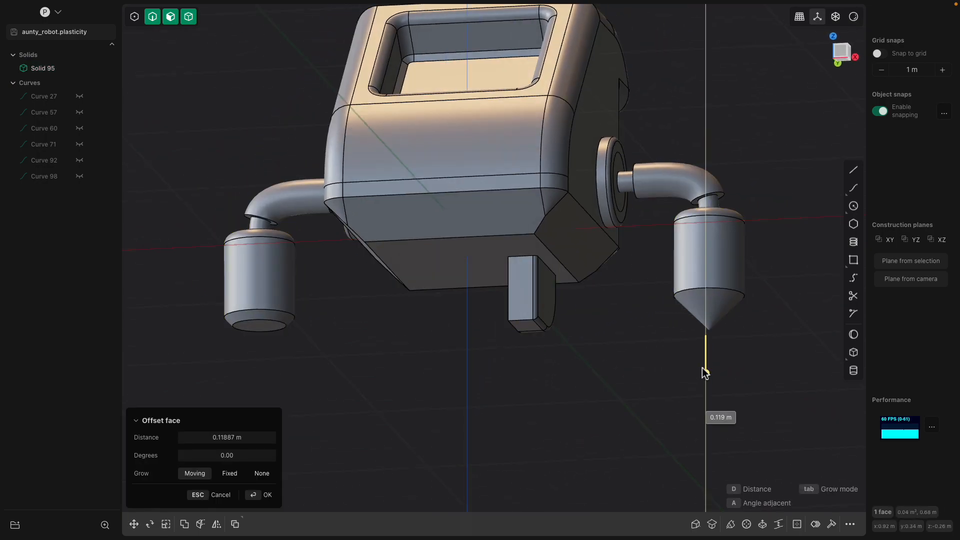
middle_drag(703, 380, 647, 288)
key(Escape)
Offset the right cylinder's side face to slightly reshape its bottom, and select Solid 95
click(646, 282)
click(639, 235)
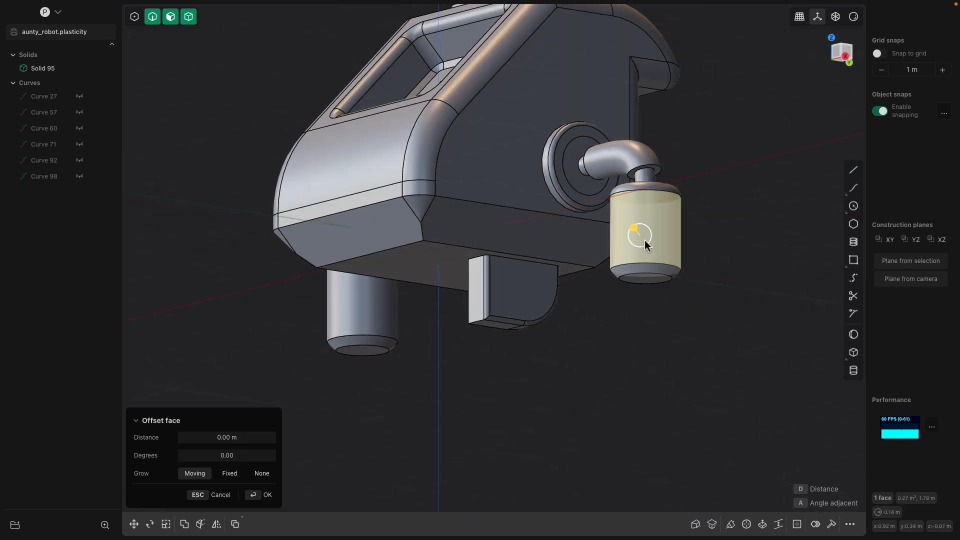
middle_drag(640, 236, 645, 278)
drag(645, 278, 646, 293)
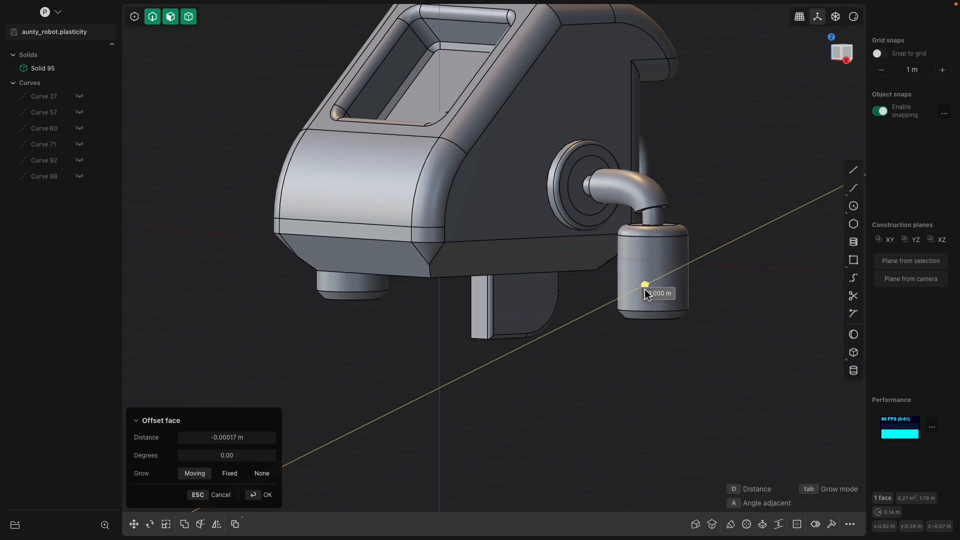
middle_drag(645, 293, 628, 338)
key(Return)
middle_drag(564, 311, 547, 301)
click(523, 281)
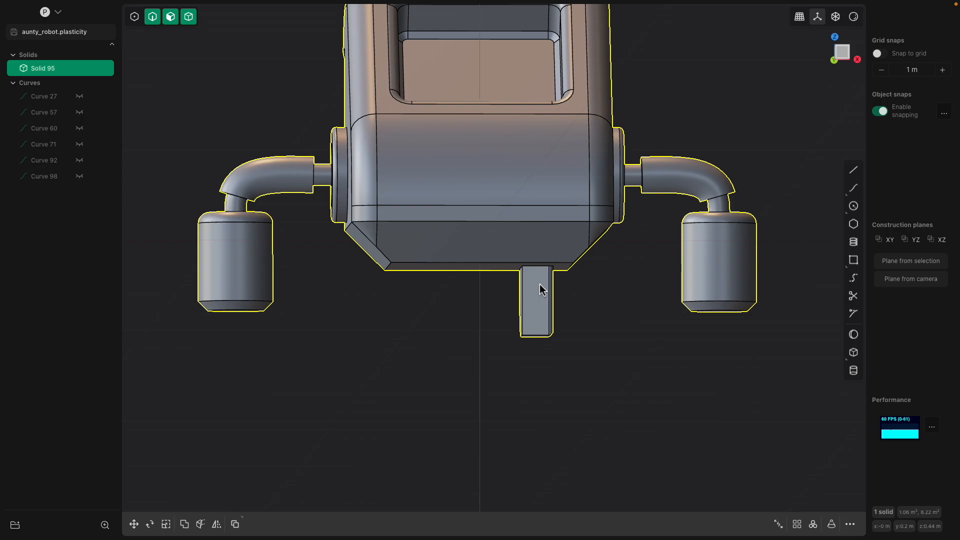
Mirror Solid 95 with union so the underside block becomes a matching pair
click(216, 524)
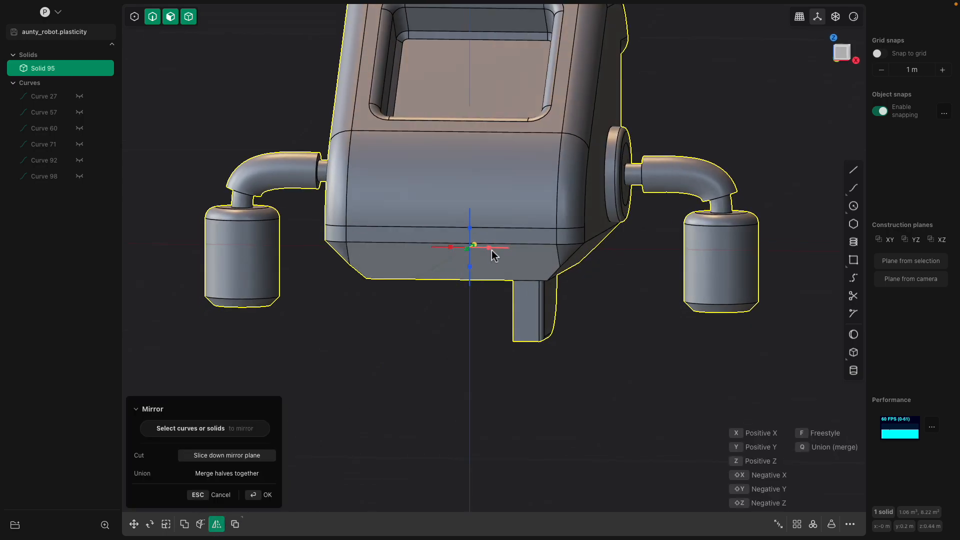
key(q)
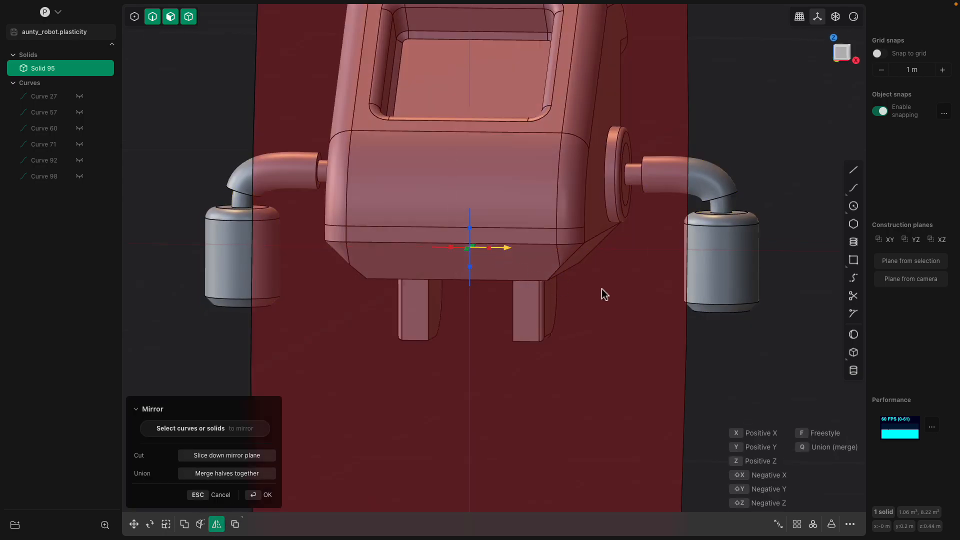
key(Return)
key(Escape)
middle_drag(601, 289, 473, 328)
click(471, 330)
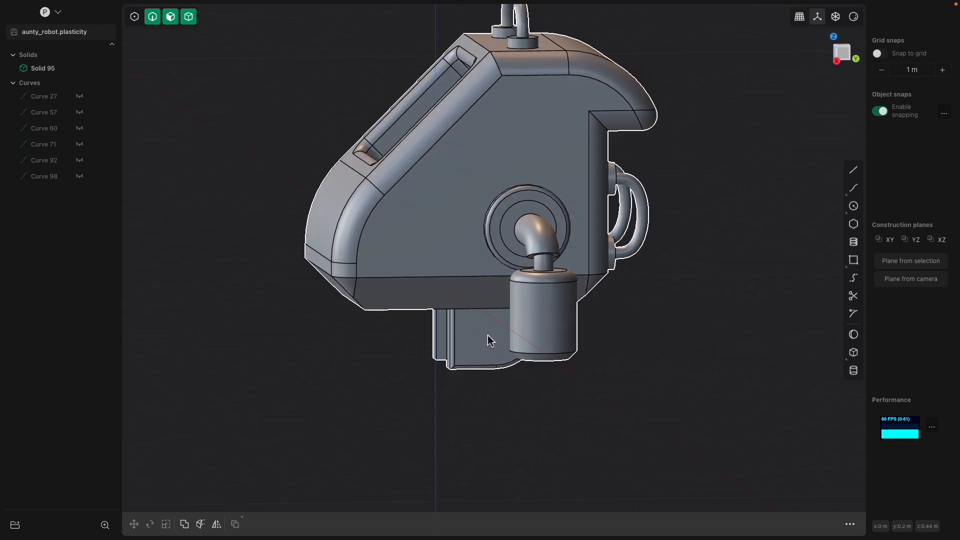
middle_drag(489, 341, 515, 329)
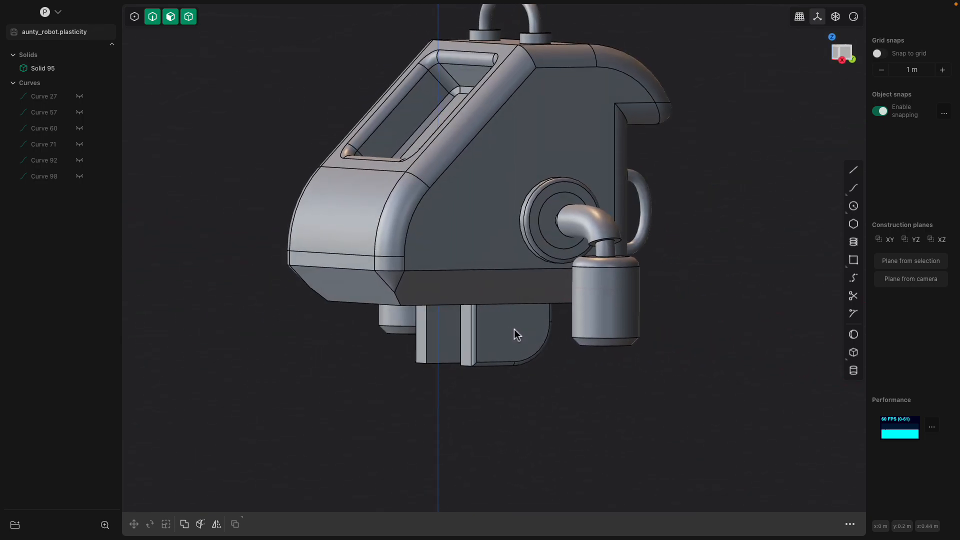
middle_drag(514, 330, 546, 299)
Raise the robot's bottom face with a -0.0495 m offset
scroll(547, 299, up, 3)
scroll(546, 299, up, 2)
click(520, 289)
key(o)
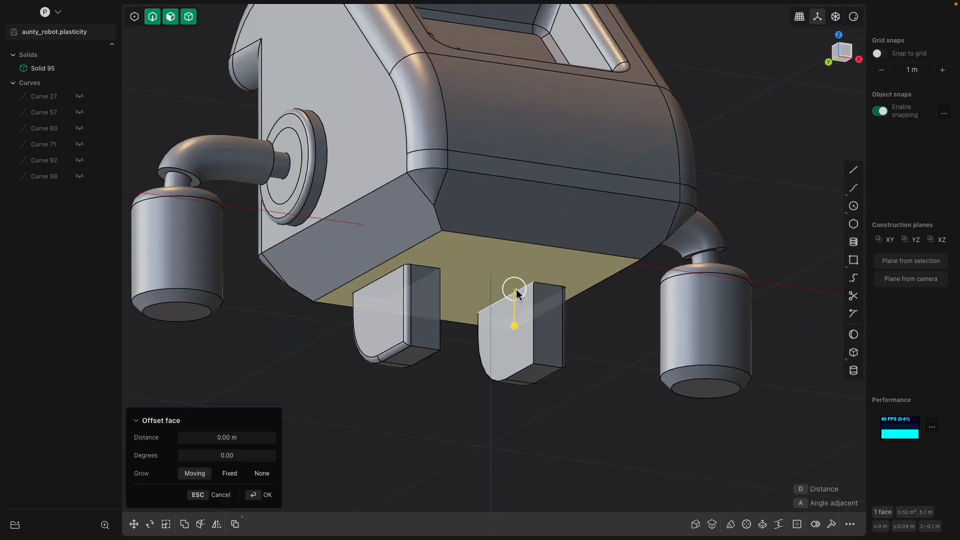
drag(522, 292, 521, 281)
middle_drag(520, 281, 502, 320)
middle_drag(580, 330, 808, 359)
key(Return)
Subtract a cylinder through both leg tabs to bore a round hole
click(854, 372)
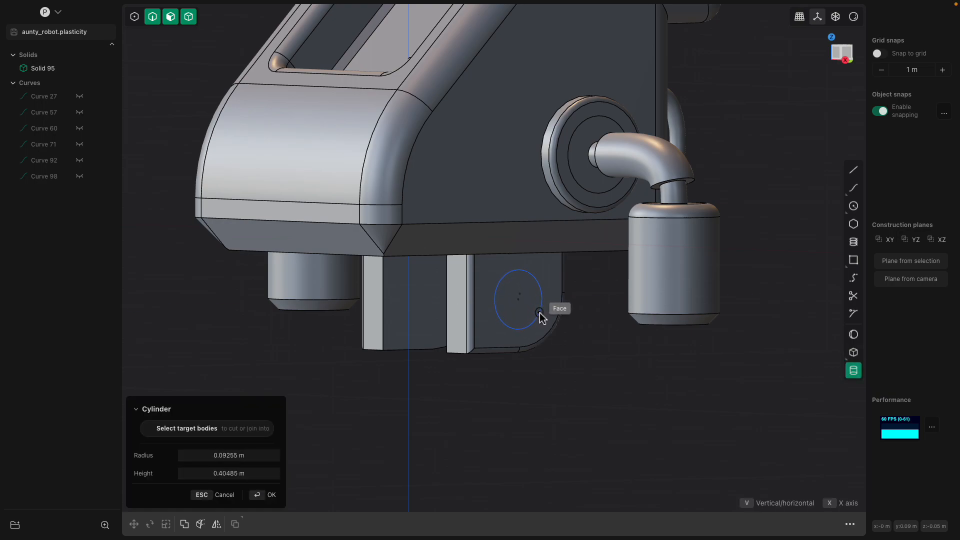
click(539, 313)
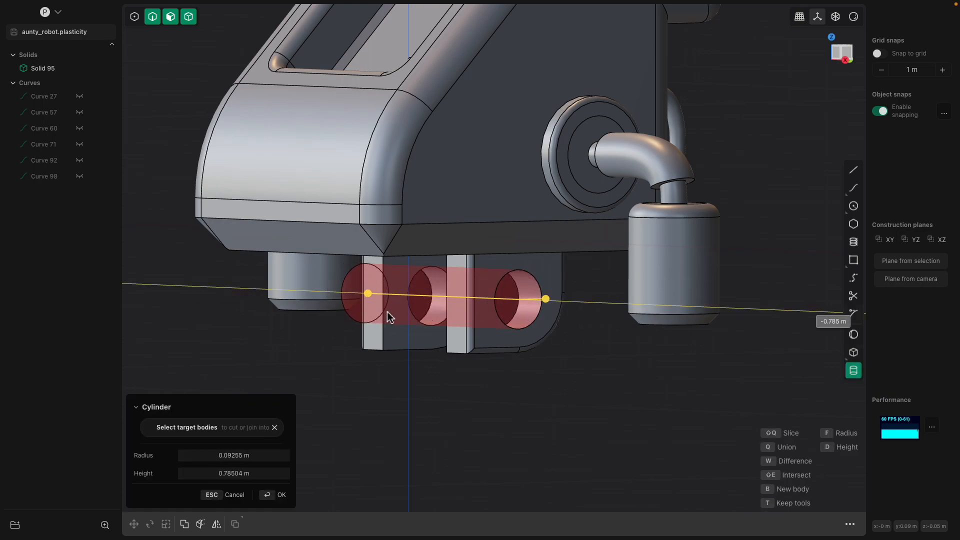
key(KP_1)
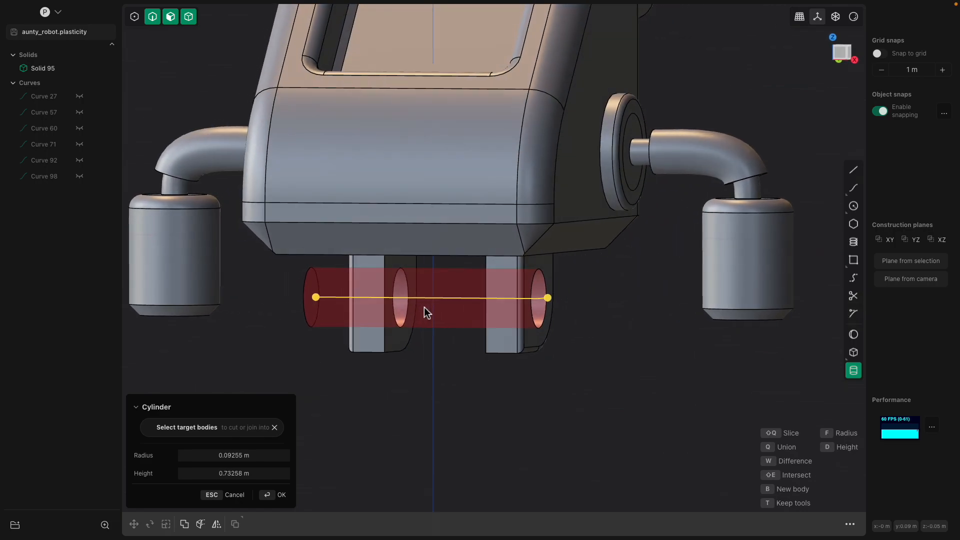
click(431, 316)
middle_drag(427, 349, 452, 356)
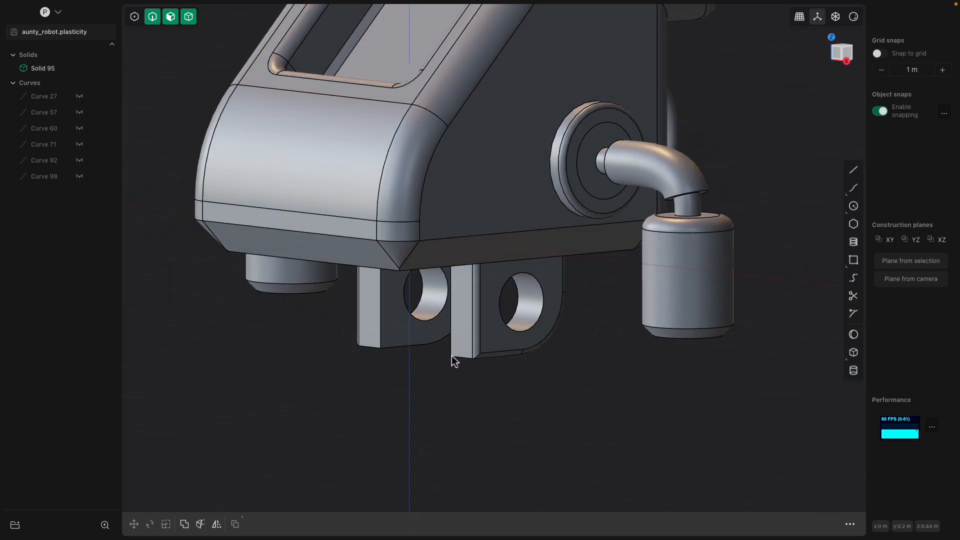
click(529, 323)
scroll(488, 319, up, 5)
middle_drag(489, 319, 426, 310)
Fillet the four hole rim edges on both leg tabs to 0.01625 m
click(536, 285)
key(f)
click(533, 278)
key(f)
scroll(534, 283, up, 3)
click(542, 273)
click(388, 315)
mouse_move(420, 304)
mouse_down()
mouse_move(428, 306)
mouse_move(413, 306)
mouse_up()
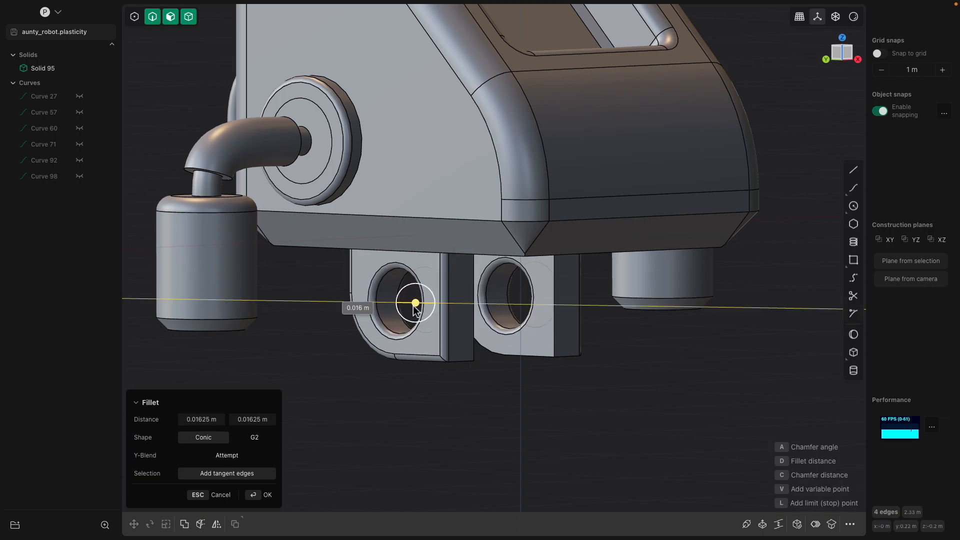
key(Return)
middle_drag(514, 395, 512, 264)
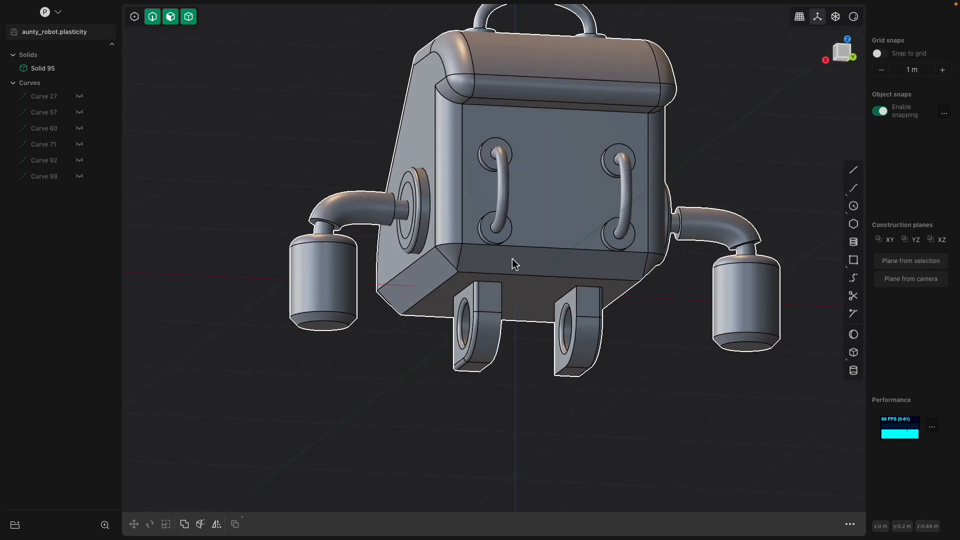
Offset the rear panel's face inward by -0.019 m
click(523, 304)
drag(523, 304, 521, 337)
key(KP_1)
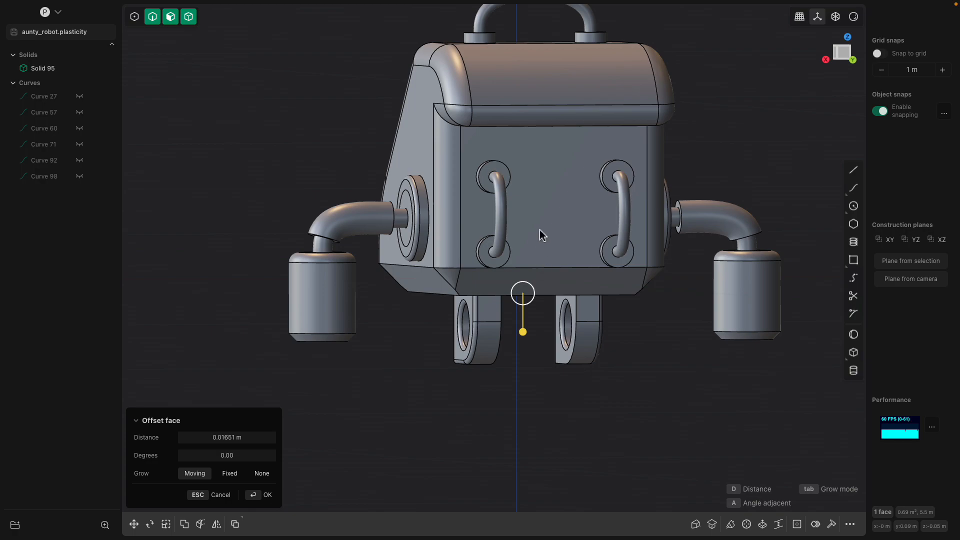
click(551, 236)
middle_drag(551, 236, 578, 181)
drag(566, 214, 579, 219)
middle_drag(579, 218, 619, 221)
Extend the panel's bottom face outward by 0.043 m
click(628, 219)
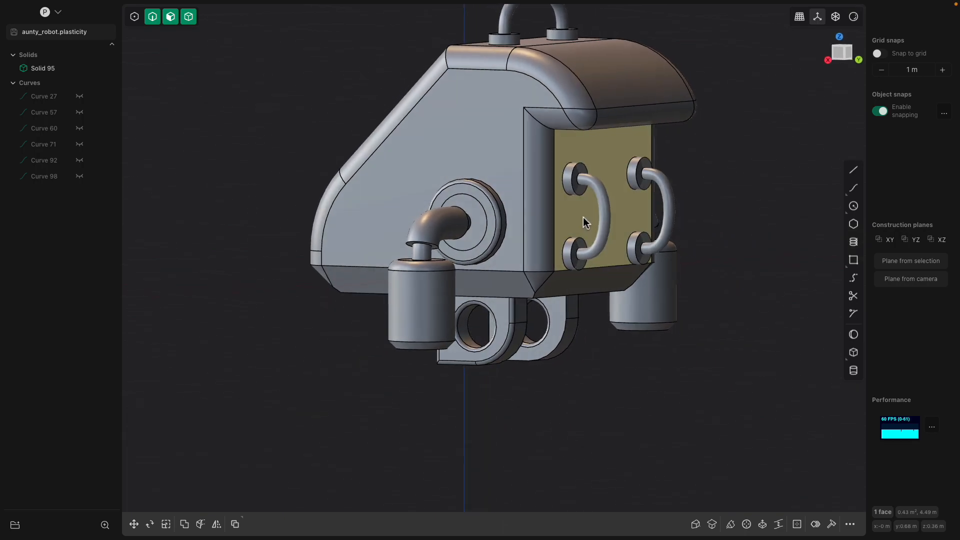
drag(591, 279, 622, 315)
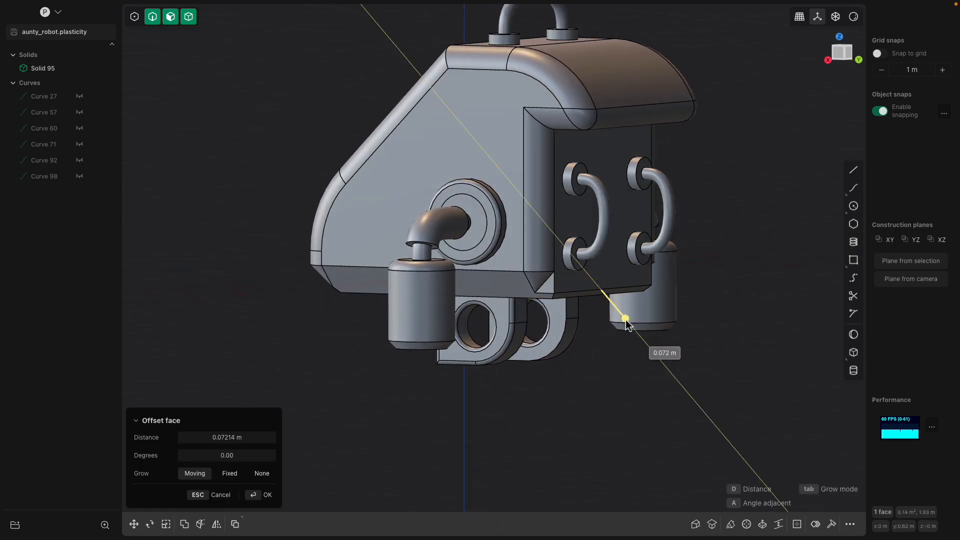
middle_drag(630, 330, 422, 290)
key(Return)
drag(416, 289, 388, 321)
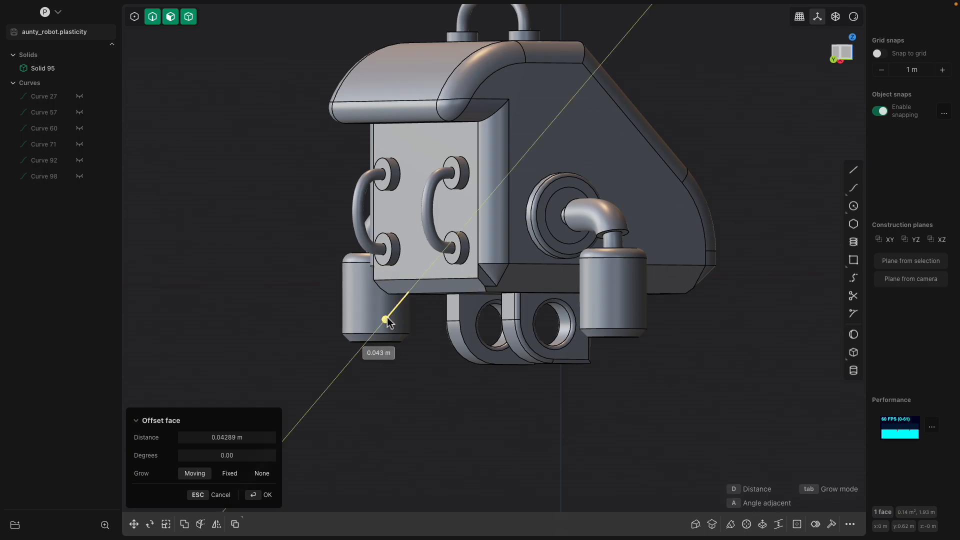
key(Return)
Select the top front edge and begin a fillet on it
middle_drag(388, 321, 657, 110)
middle_drag(575, 101, 443, 204)
scroll(534, 208, up, 5)
click(535, 224)
key(f)
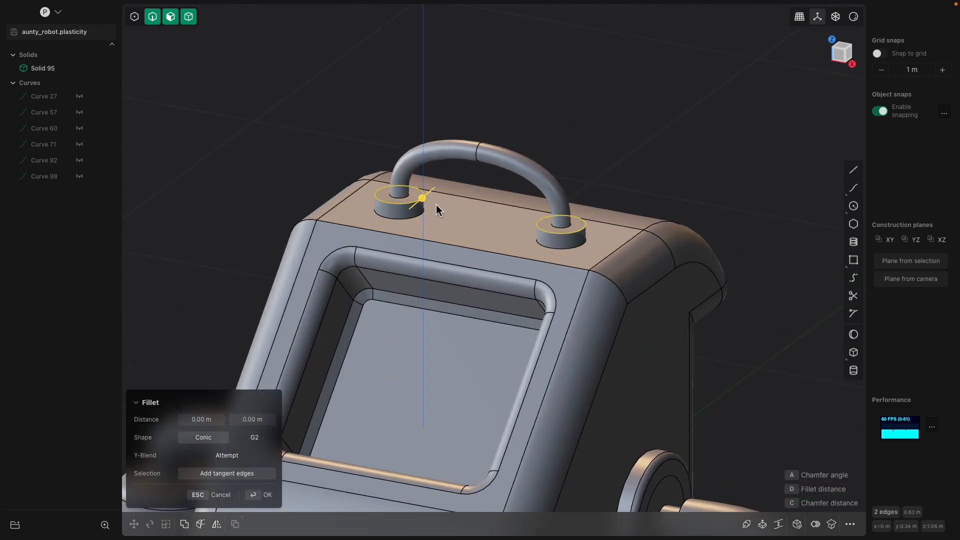
Round the left and right handle base edges to 0.026 m
drag(422, 198, 426, 203)
middle_drag(427, 202, 600, 154)
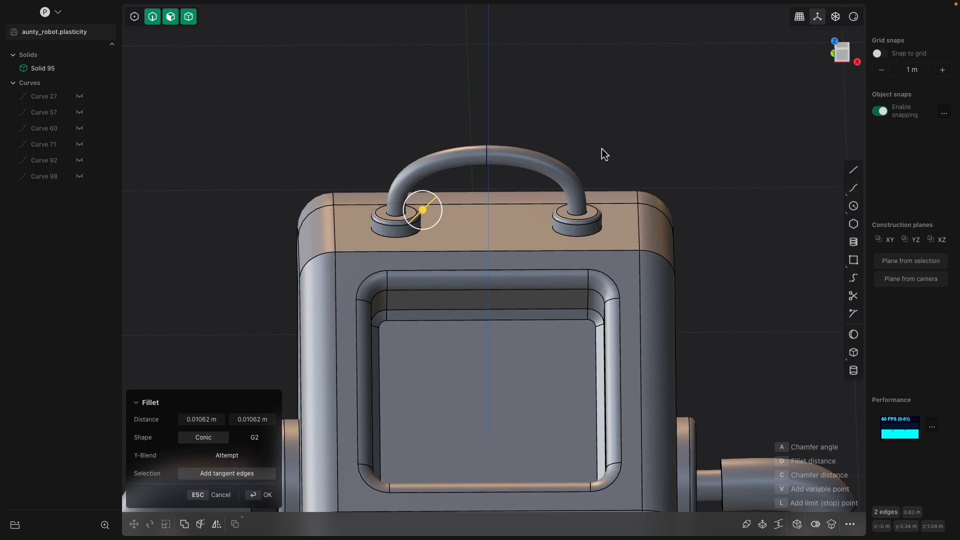
click(581, 237)
click(418, 234)
drag(414, 230, 426, 239)
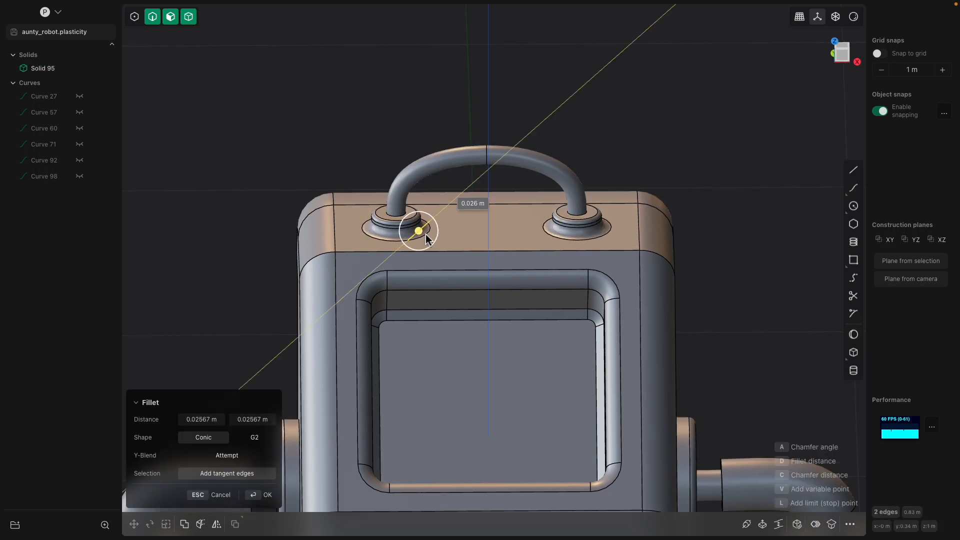
key(Return)
Fillet the side flange edges on both sides at about 0.025 m
middle_drag(735, 270, 488, 386)
click(459, 398)
click(458, 398)
key(f)
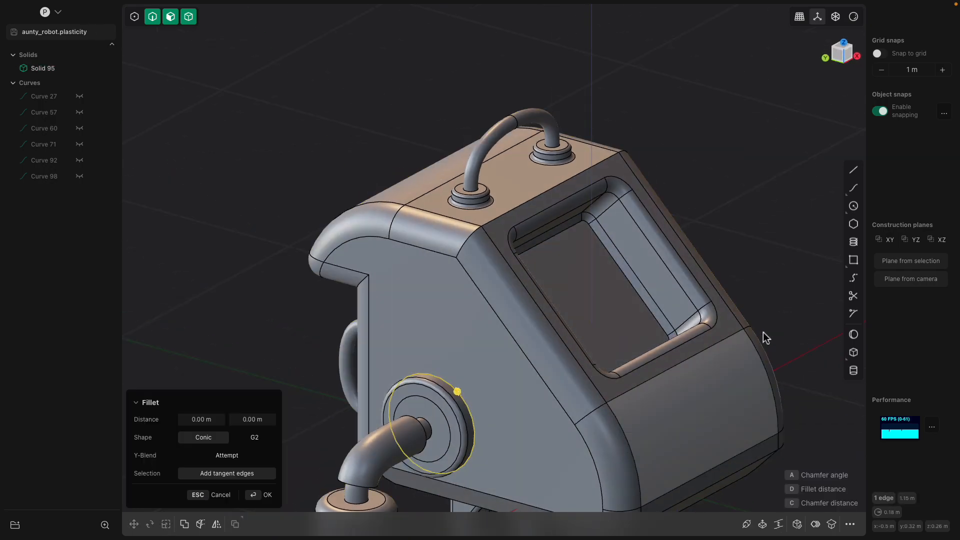
middle_drag(758, 336, 654, 333)
click(533, 416)
middle_drag(533, 416, 600, 421)
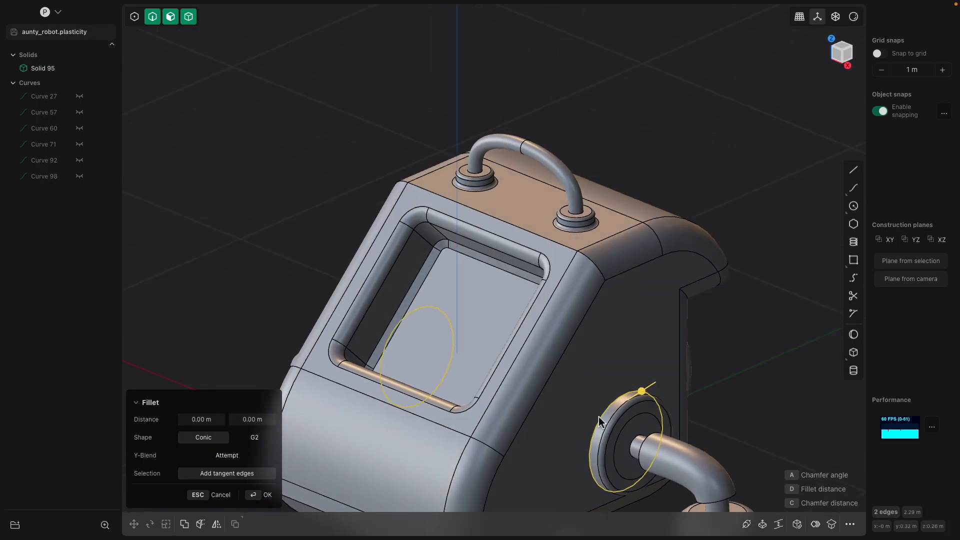
drag(638, 392, 646, 391)
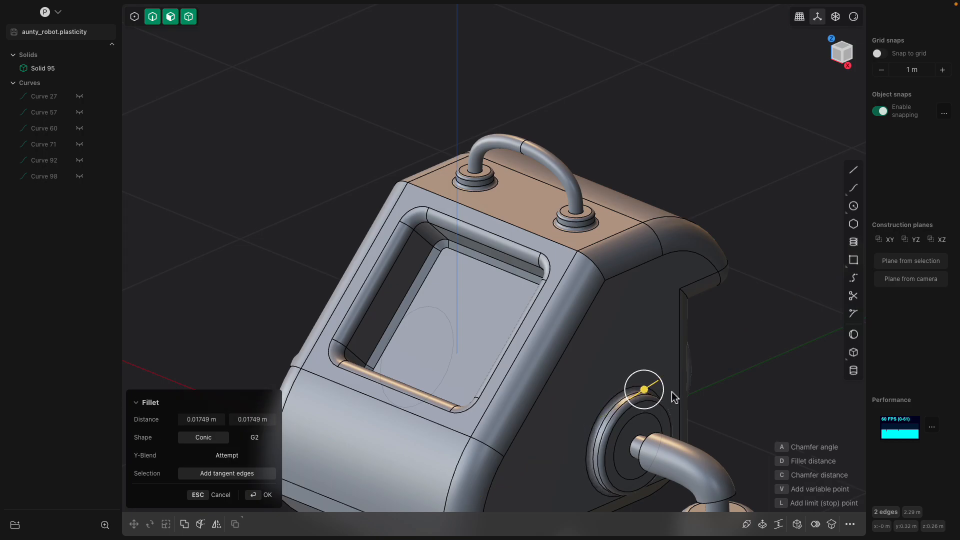
key(Return)
middle_drag(673, 397, 723, 332)
Select the four rear handle circular base edges and enlarge their rounding
key(ctrl+a)
key(KP_1)
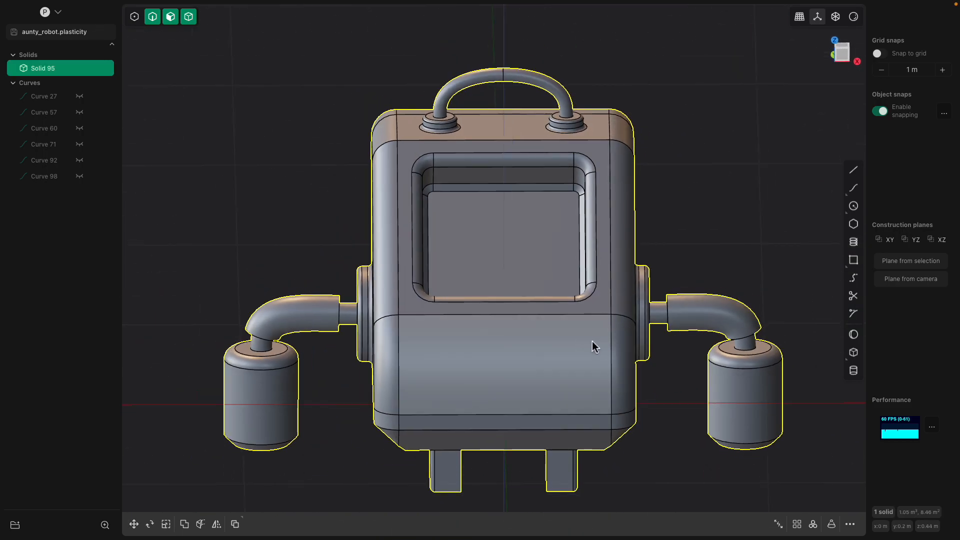
middle_drag(587, 333, 457, 340)
scroll(458, 340, up, 3)
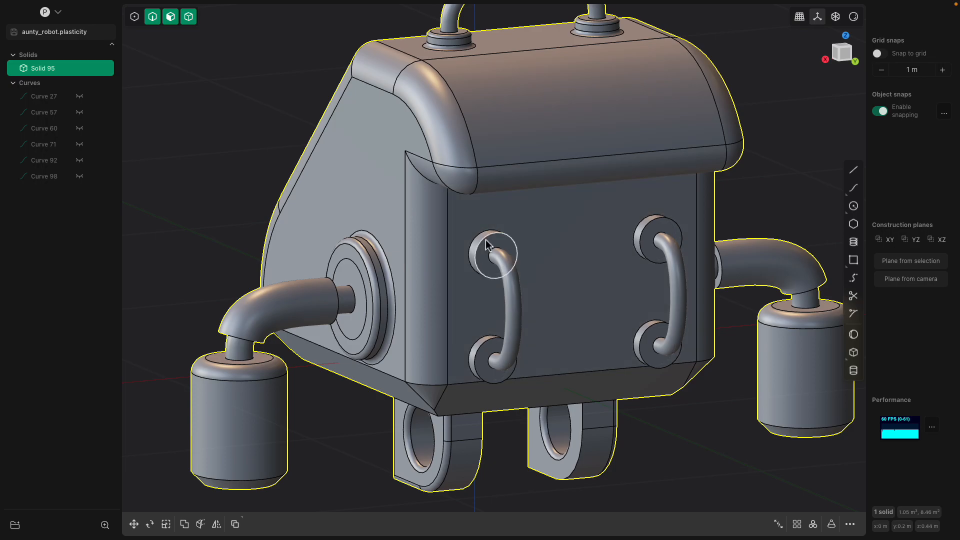
click(486, 242)
key(b)
click(648, 221)
click(652, 325)
click(488, 344)
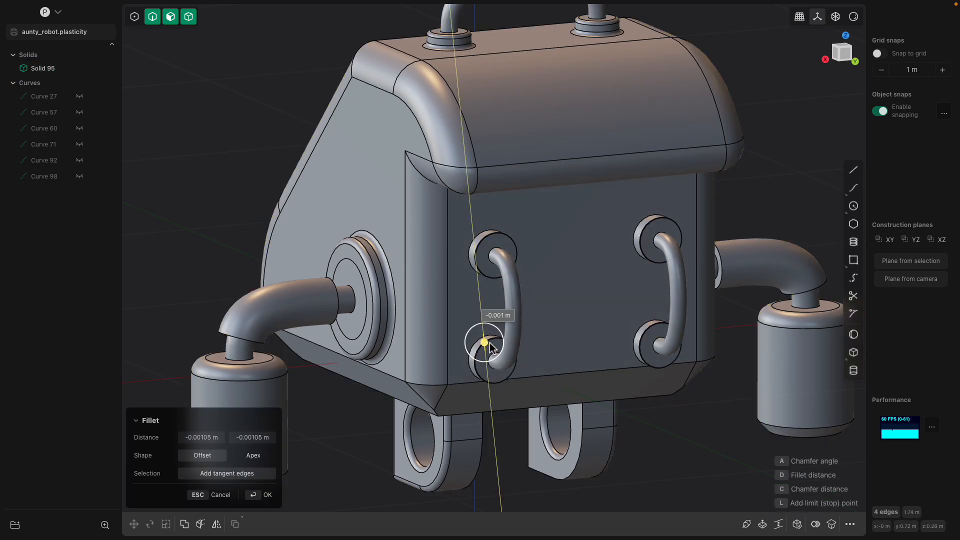
drag(494, 342, 477, 350)
Commit the handle base fillet, then start and cancel a back-panel face offset
key(Return)
click(565, 295)
middle_drag(565, 294, 519, 289)
click(508, 240)
middle_drag(509, 239, 520, 245)
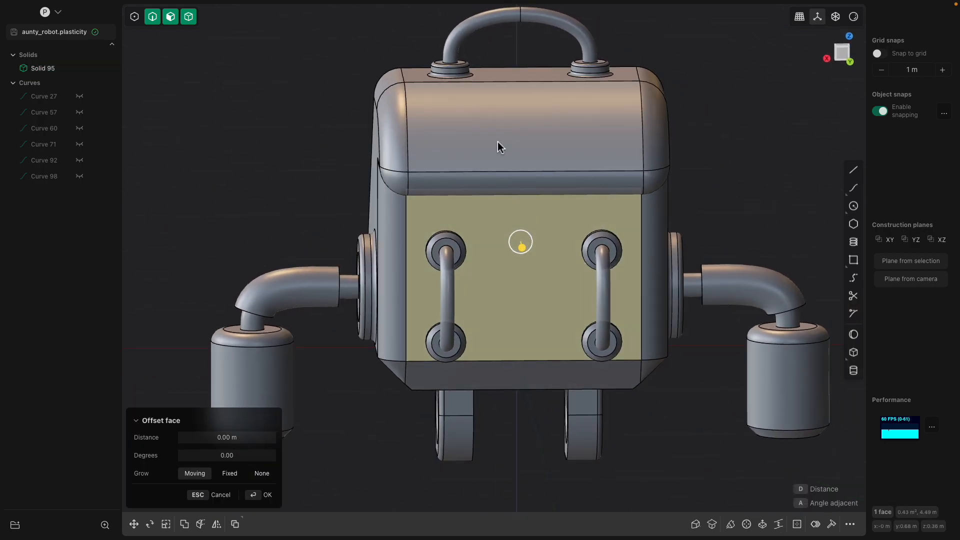
middle_drag(562, 131, 667, 208)
key(Escape)
Toggle X-ray on and off to check the robot's hidden edges
click(614, 180)
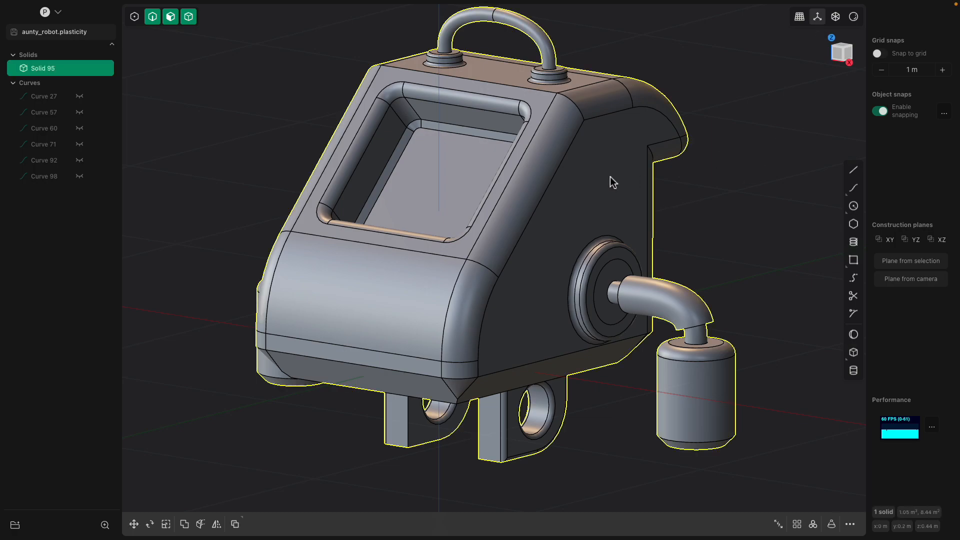
click(836, 17)
click(835, 17)
click(719, 132)
Orbit around the finished robot from front-left, front-right, high right and back
scroll(715, 150, down, 1)
middle_drag(554, 245, 625, 219)
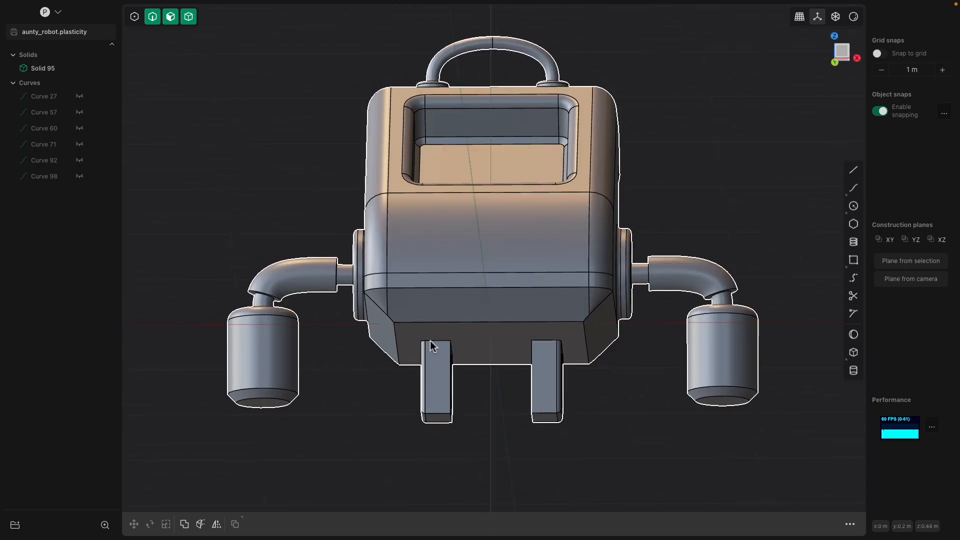
middle_drag(545, 329, 660, 340)
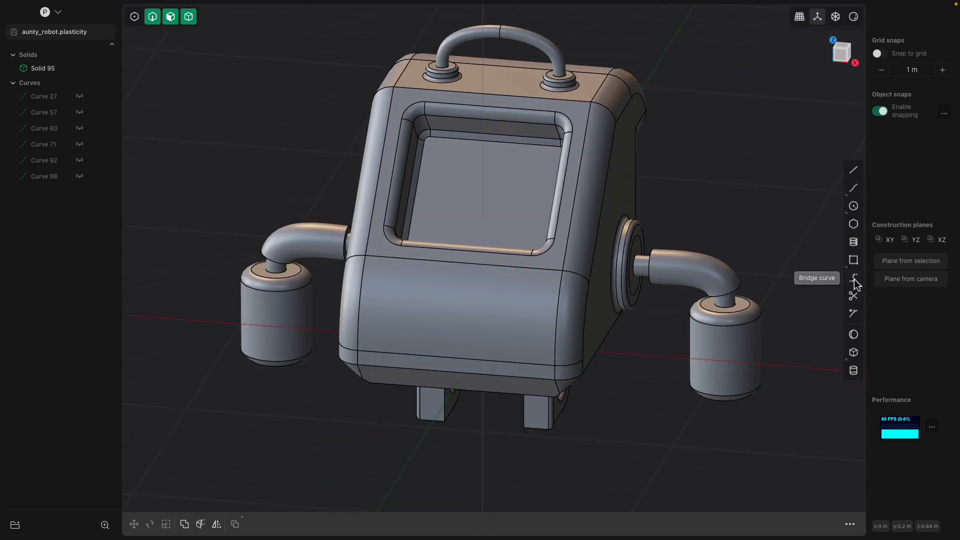
middle_drag(675, 216, 590, 267)
middle_drag(356, 308, 506, 313)
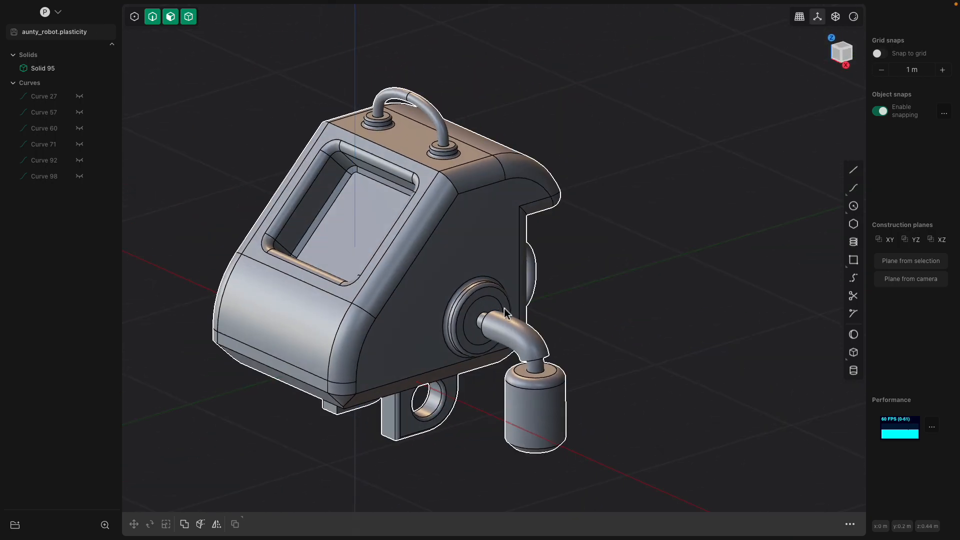
middle_drag(517, 350, 532, 384)
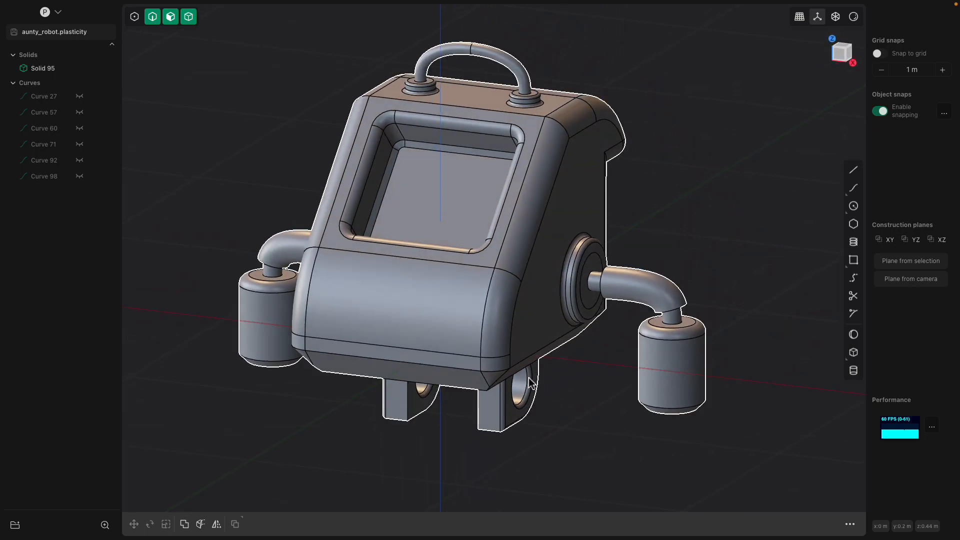
Select the robot's curved lower front panel face and inspect it
click(500, 350)
click(444, 303)
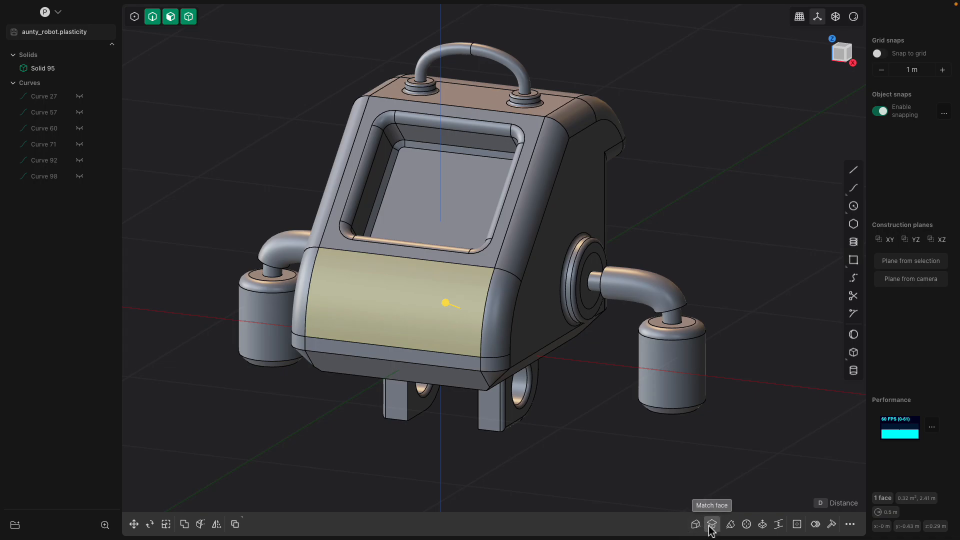
middle_drag(652, 332, 675, 335)
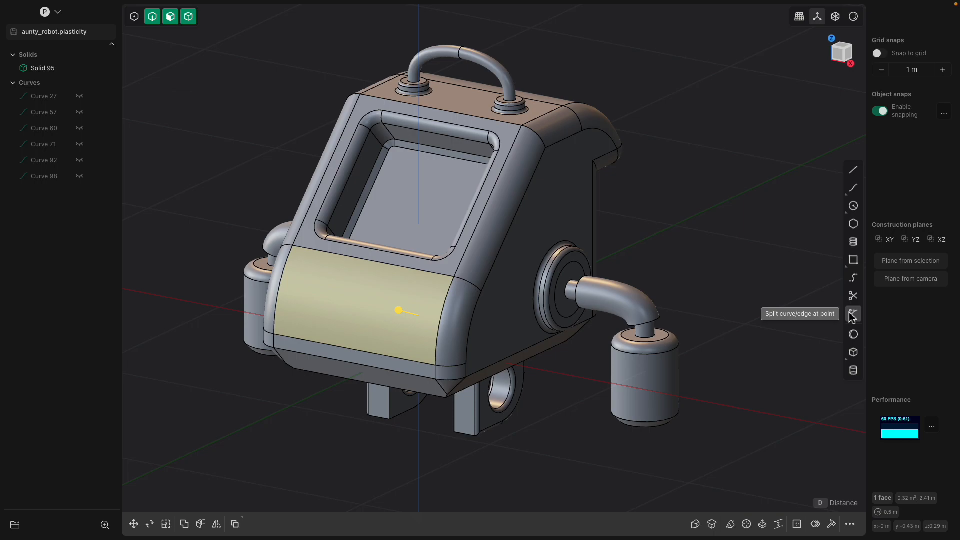
Draw a six-point zigzag line beside the robot
click(854, 169)
scroll(548, 278, up, 5)
click(517, 283)
click(614, 356)
click(711, 326)
click(694, 247)
click(762, 226)
click(713, 170)
key(Return)
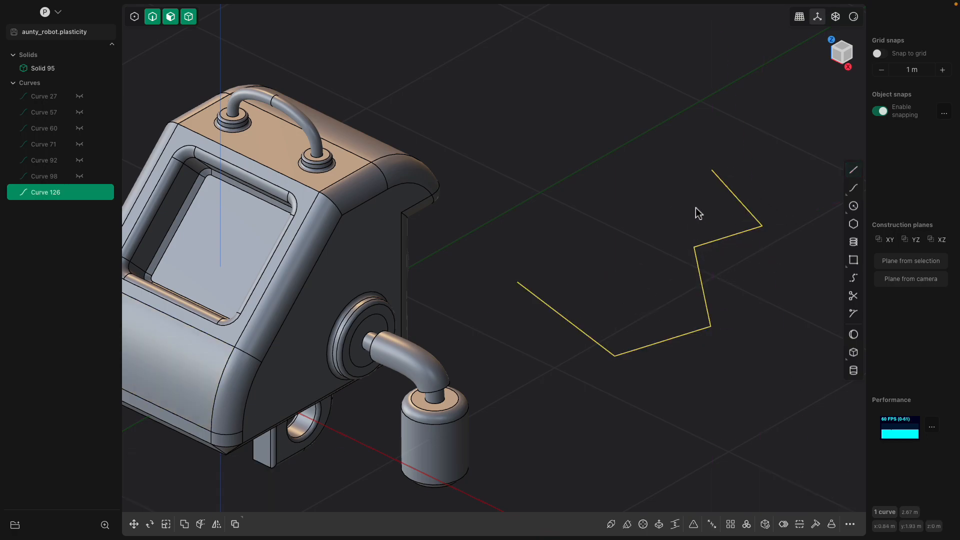
middle_drag(696, 211, 719, 232)
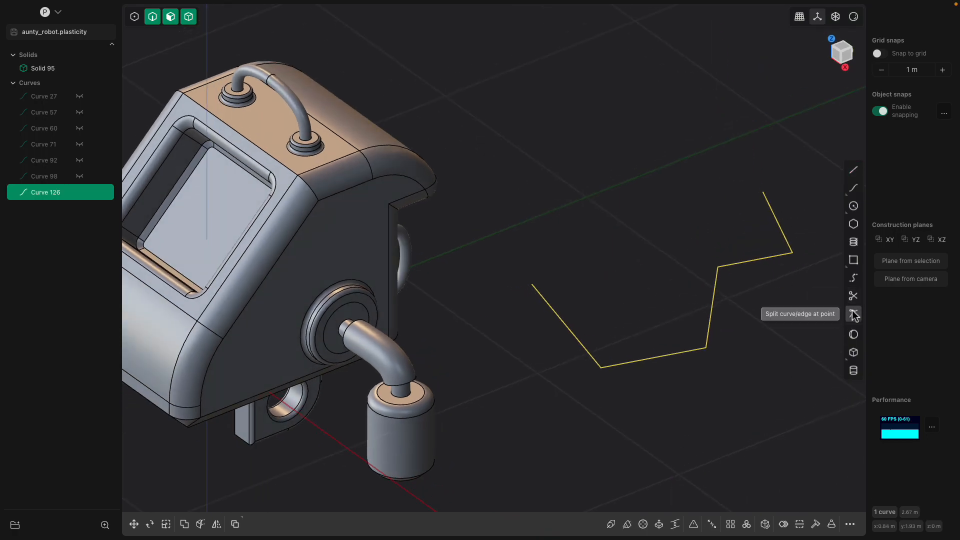
Split the zigzag at two segment midpoints
click(852, 313)
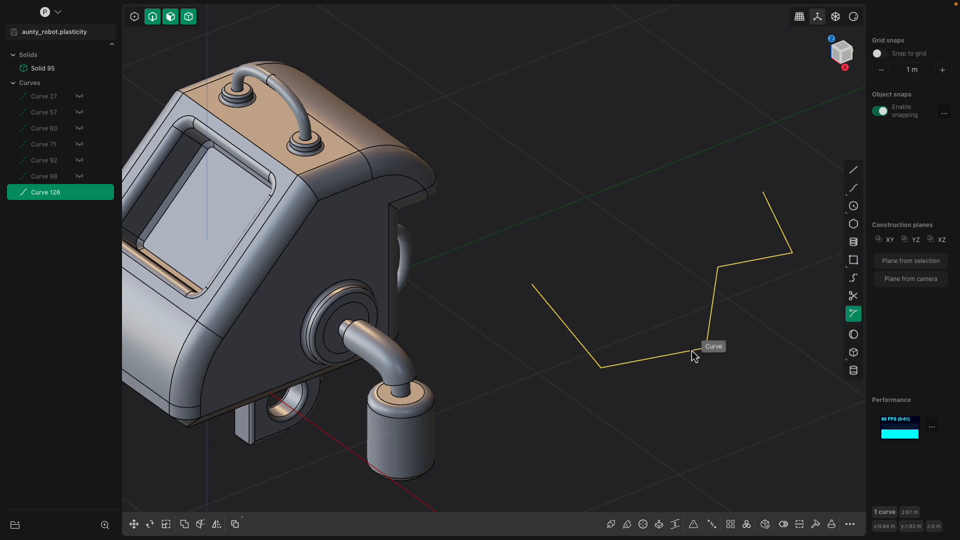
click(659, 359)
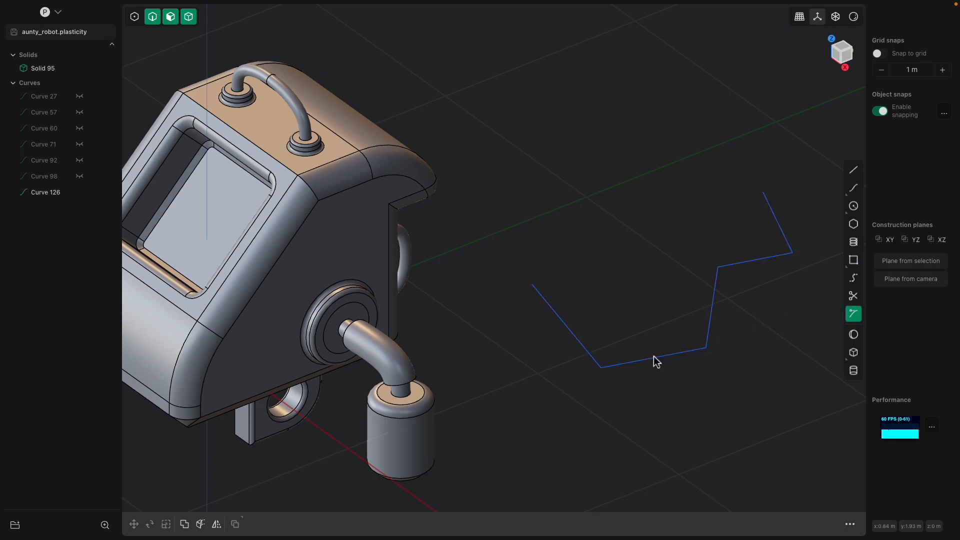
click(690, 356)
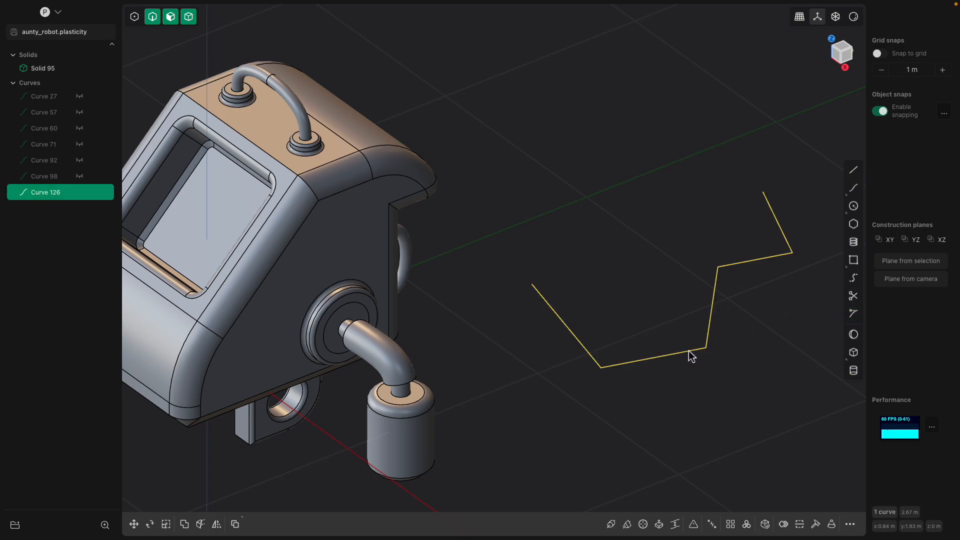
click(854, 313)
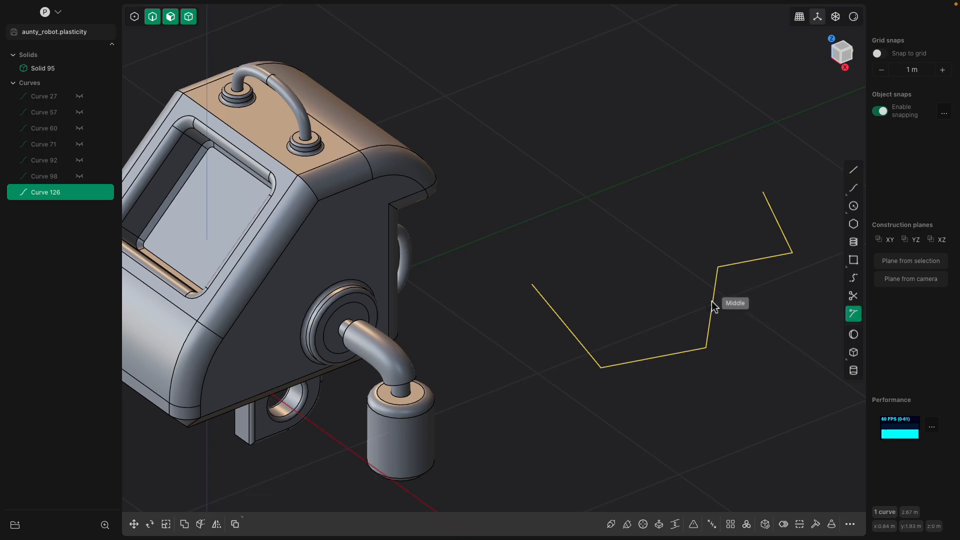
click(713, 306)
middle_drag(739, 316, 742, 318)
Draw a straight line crossing the zigzag and pick its middle vertex
click(854, 170)
click(613, 259)
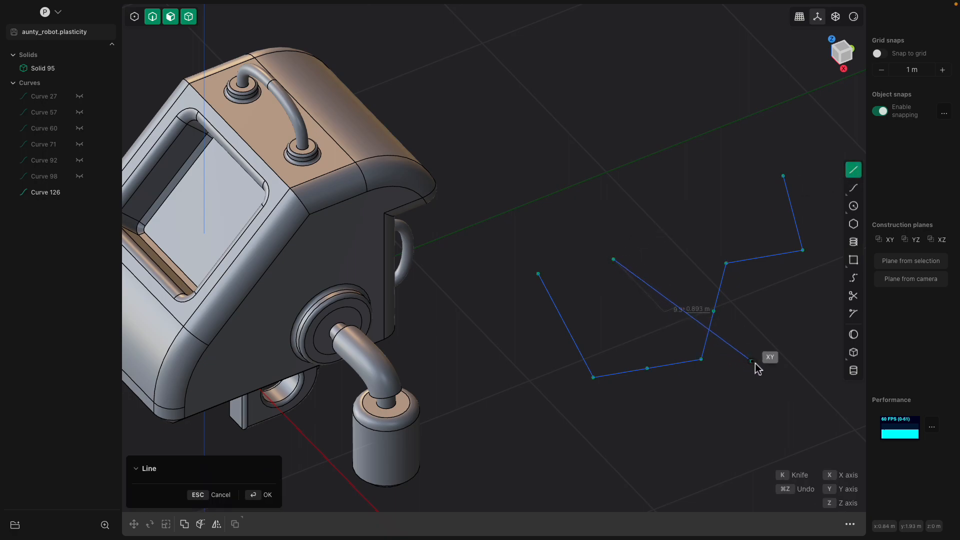
click(776, 373)
click(717, 301)
click(691, 317)
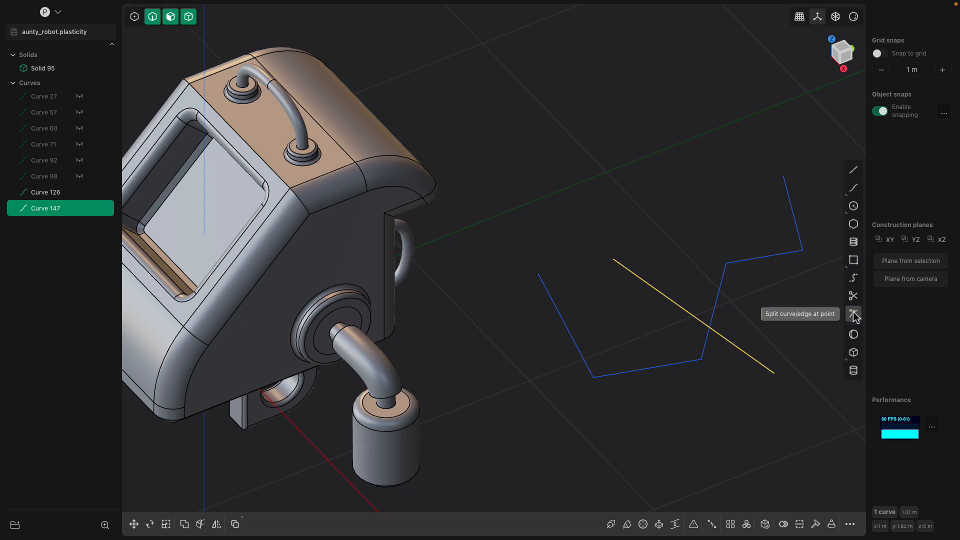
click(853, 314)
key(Escape)
click(677, 307)
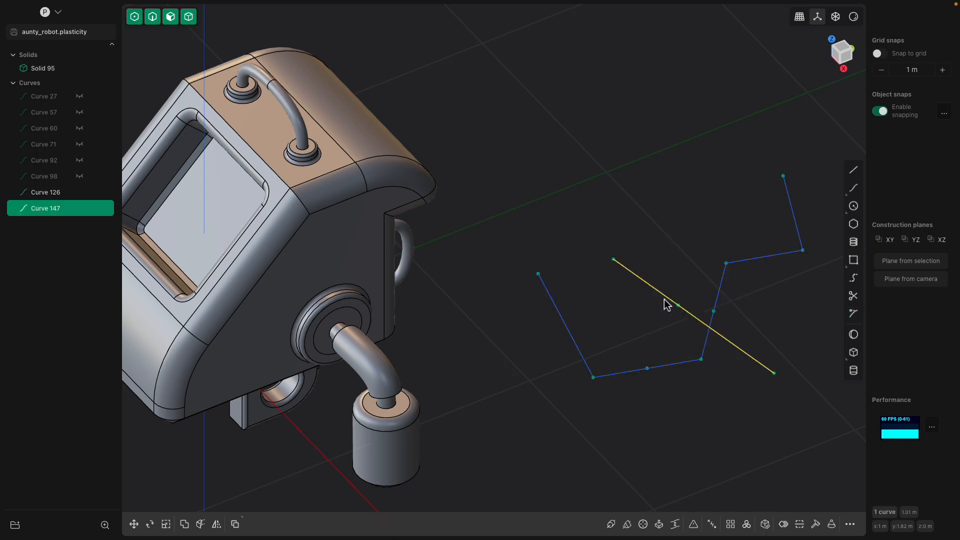
click(679, 306)
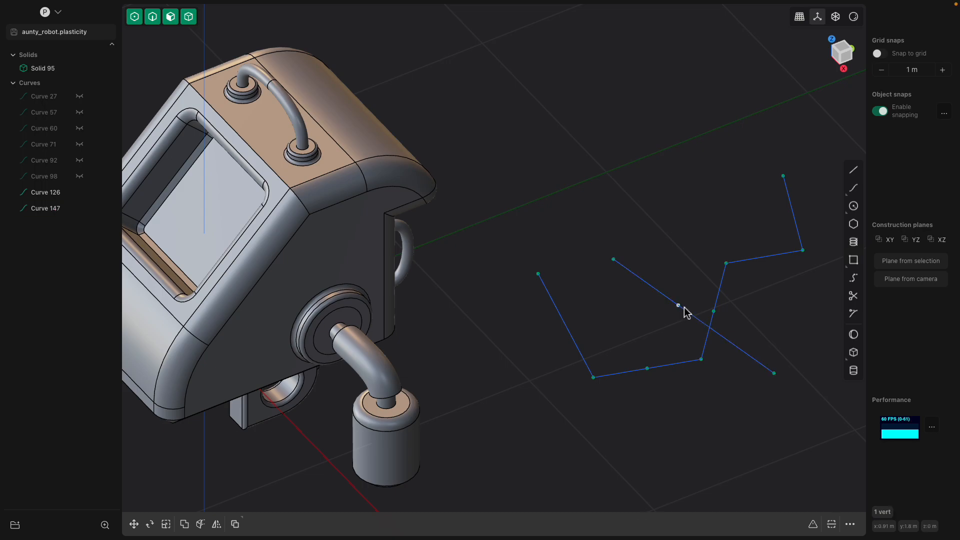
Bend the line by sliding its middle vertex 0.09053 m along Y
key(g)
key(y)
drag(678, 310, 678, 310)
key(Return)
key(g)
key(y)
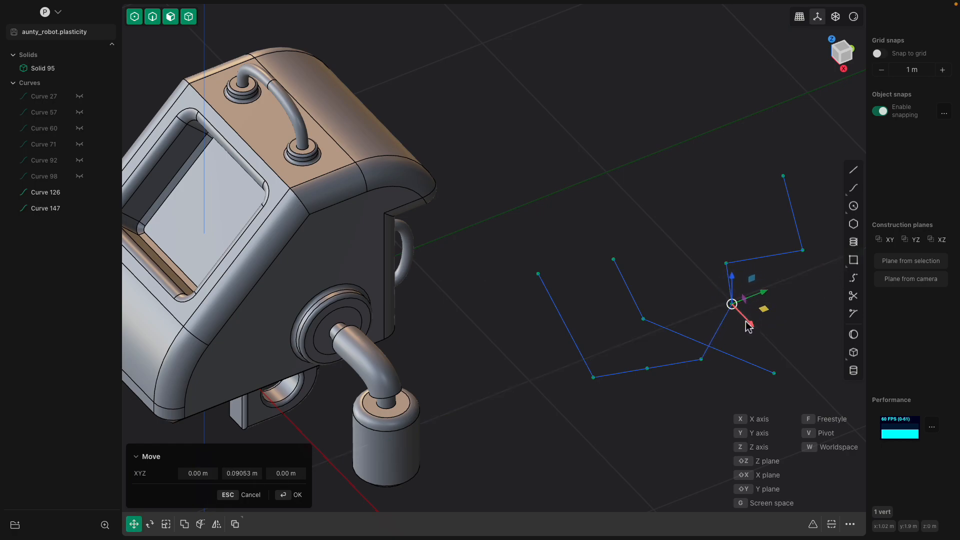
scroll(746, 323, up, 1)
shift+middle_drag(746, 323, 686, 321)
key(Return)
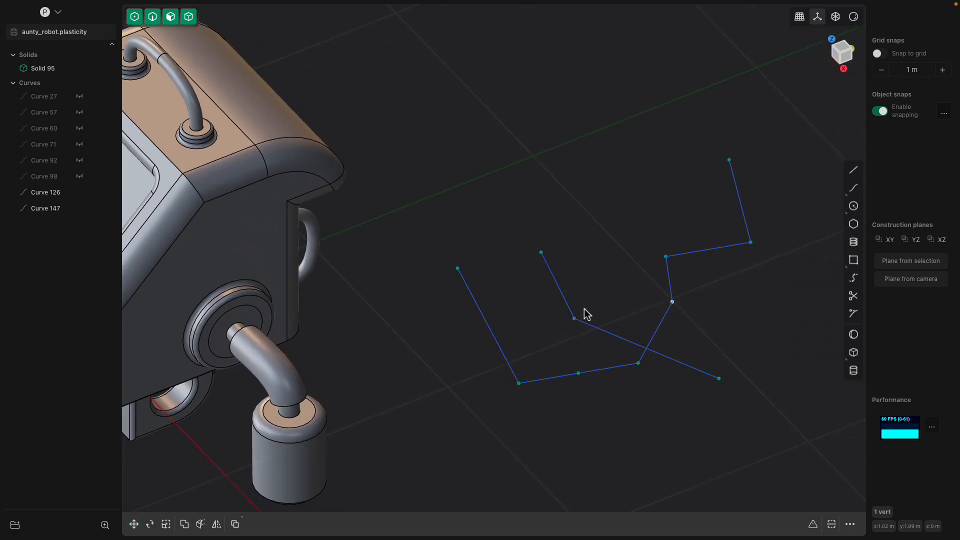
scroll(626, 306, down, 1)
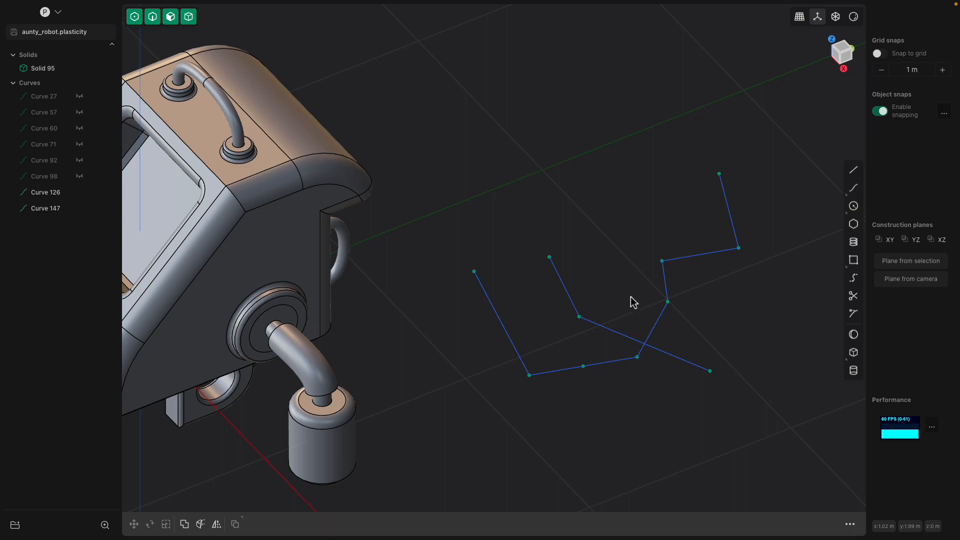
Switch selection from control points back to faces and solids
click(153, 17)
shift+click(172, 19)
shift+click(189, 20)
click(645, 353)
mouse_move(649, 356)
middle_down()
mouse_move(654, 377)
mouse_move(664, 357)
middle_up()
Move the short angled curve, Curve 147, up and to the left
key(g)
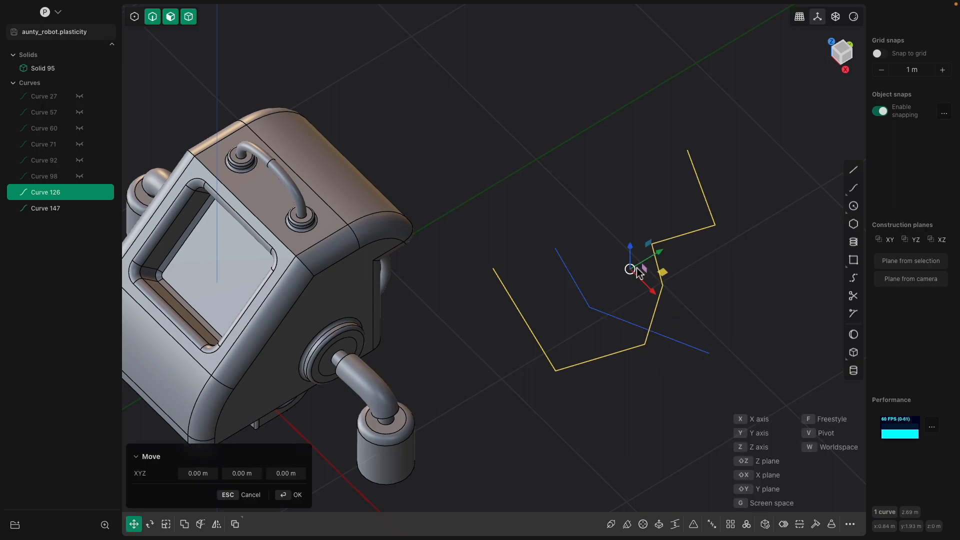
key(Escape)
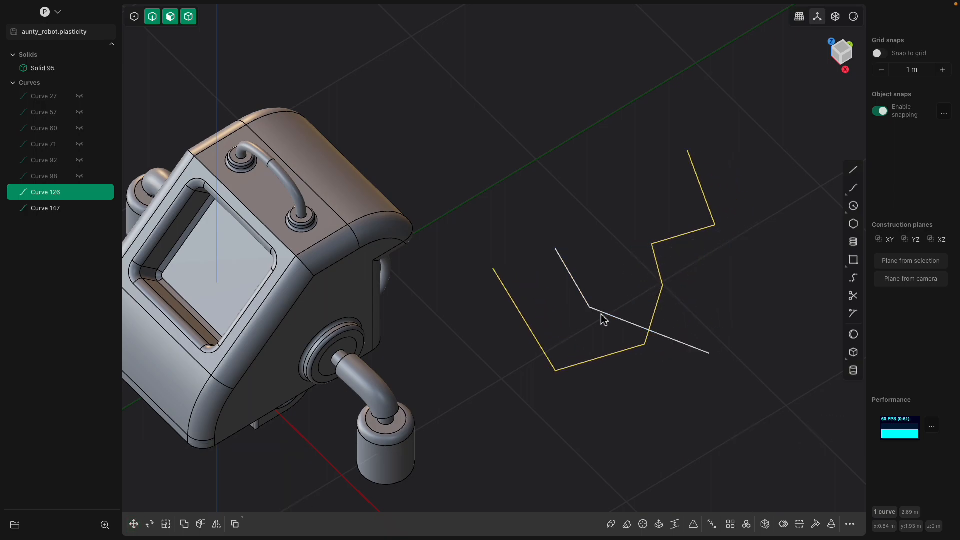
click(602, 315)
click(698, 350)
click(696, 353)
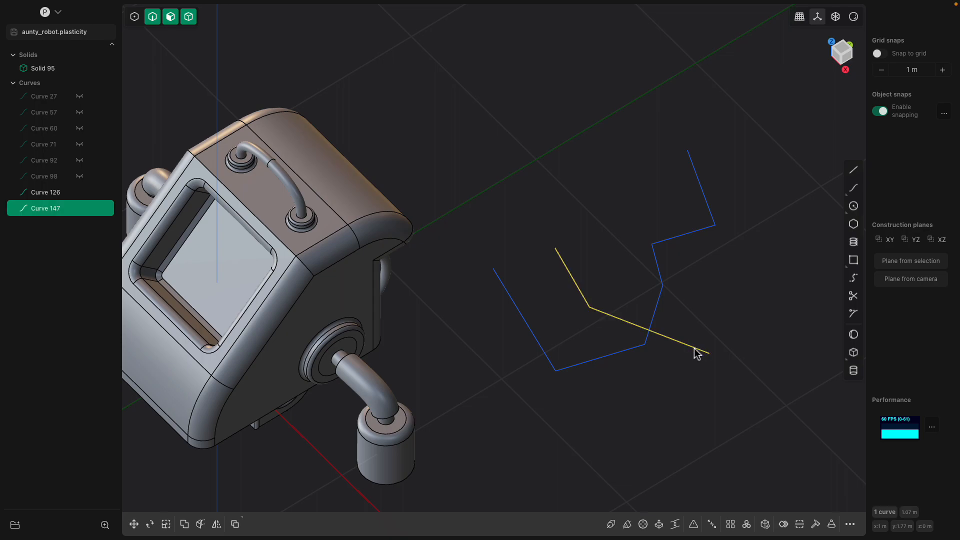
key(g)
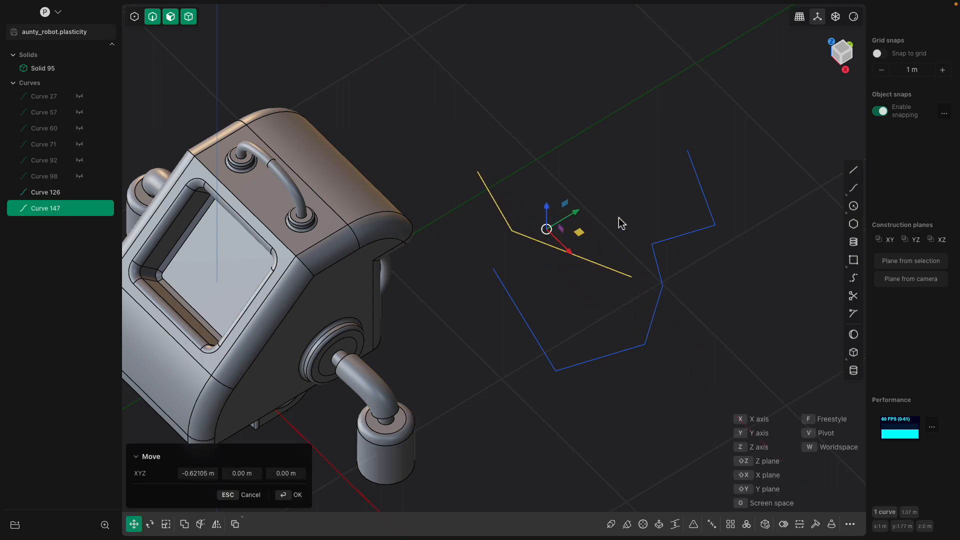
click(619, 221)
Bridge the angled curve's end to the zigzag's end, flipped, with G3 continuity at both ends
click(854, 279)
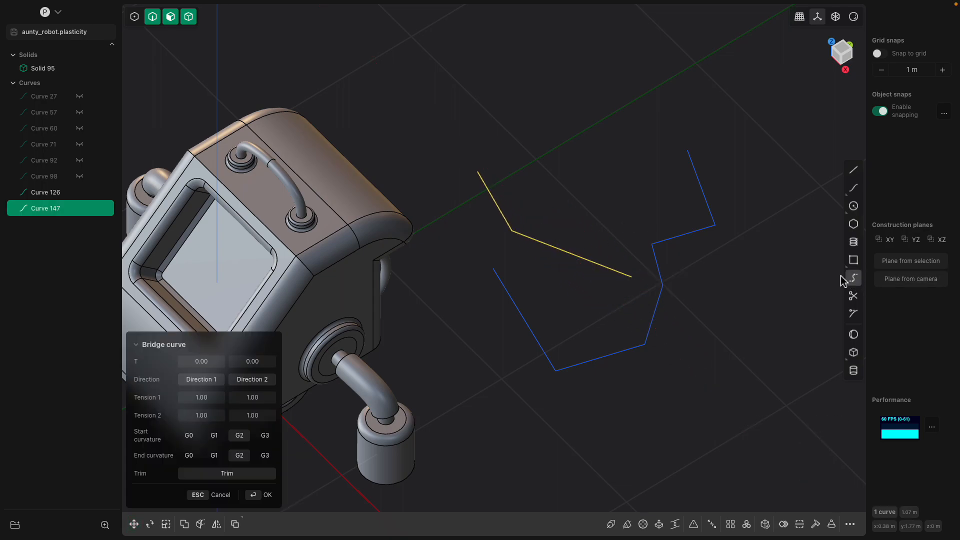
click(483, 174)
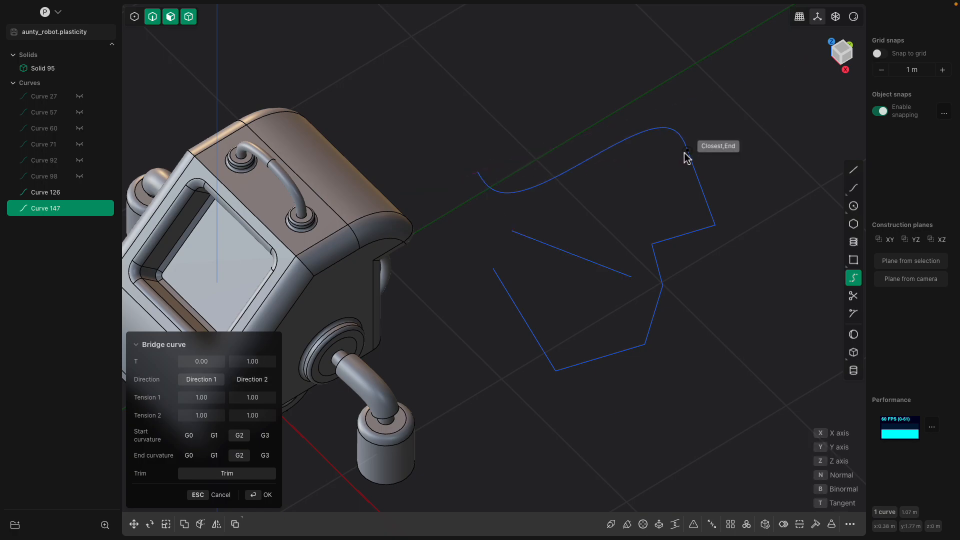
click(682, 146)
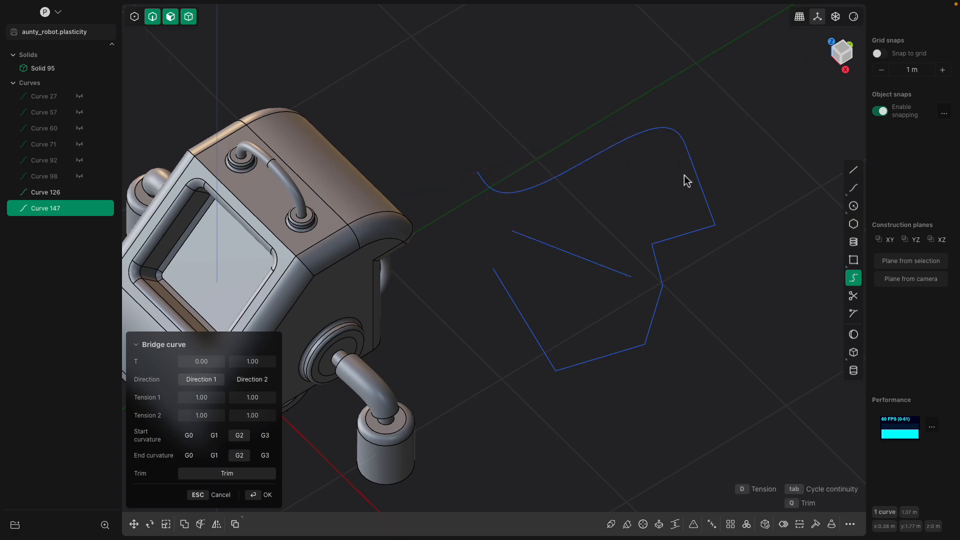
click(212, 384)
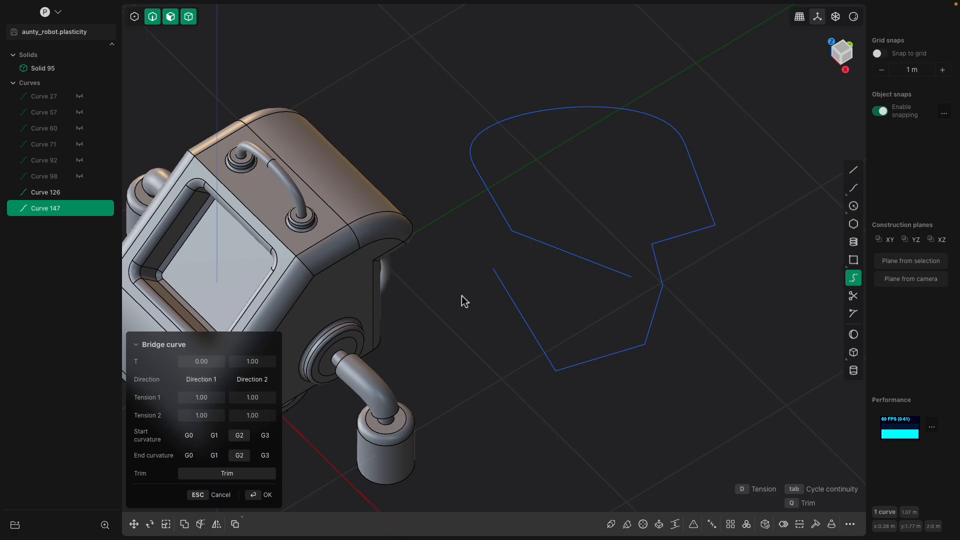
click(214, 454)
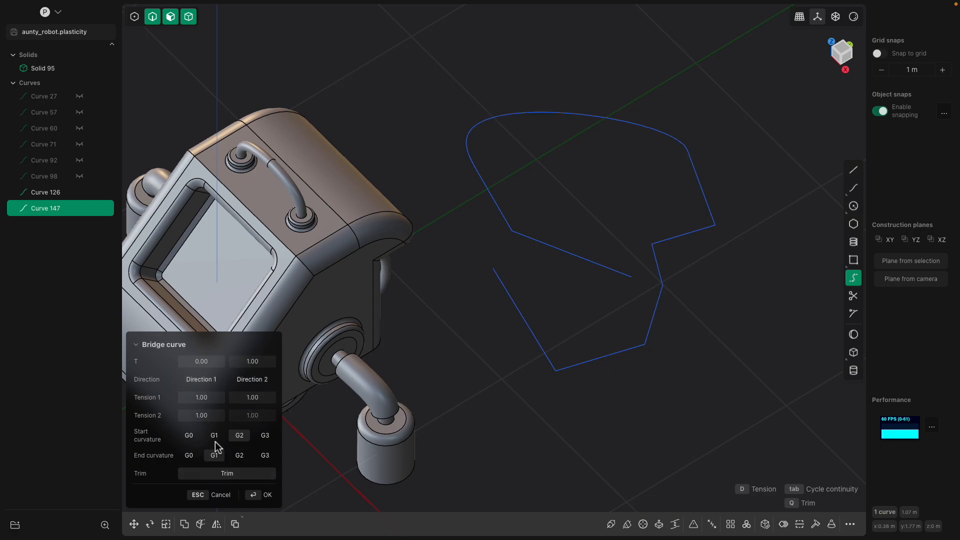
click(218, 439)
click(239, 455)
click(265, 455)
middle_drag(470, 400, 525, 364)
key(Return)
Trim away the leftover diagonal segment of the outline
click(640, 296)
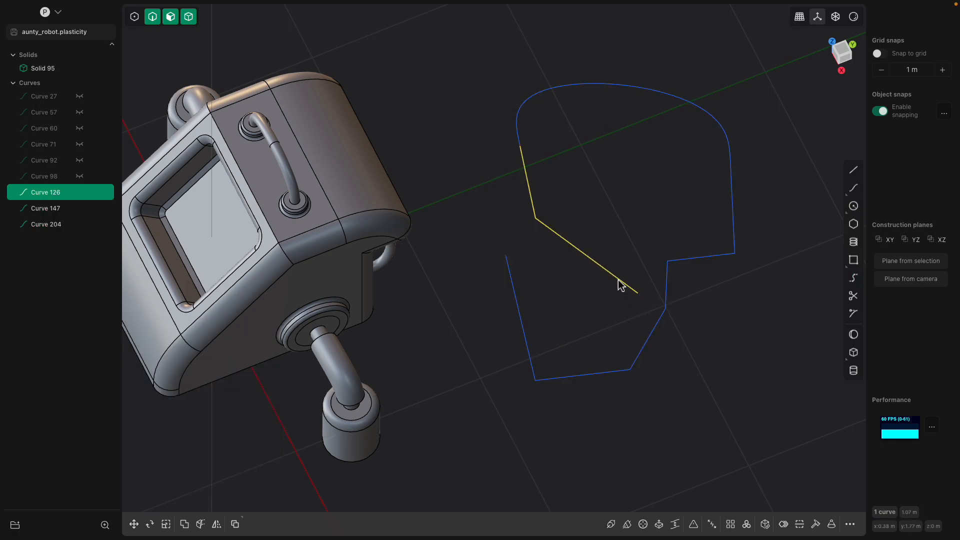
middle_drag(620, 285, 580, 275)
click(497, 261)
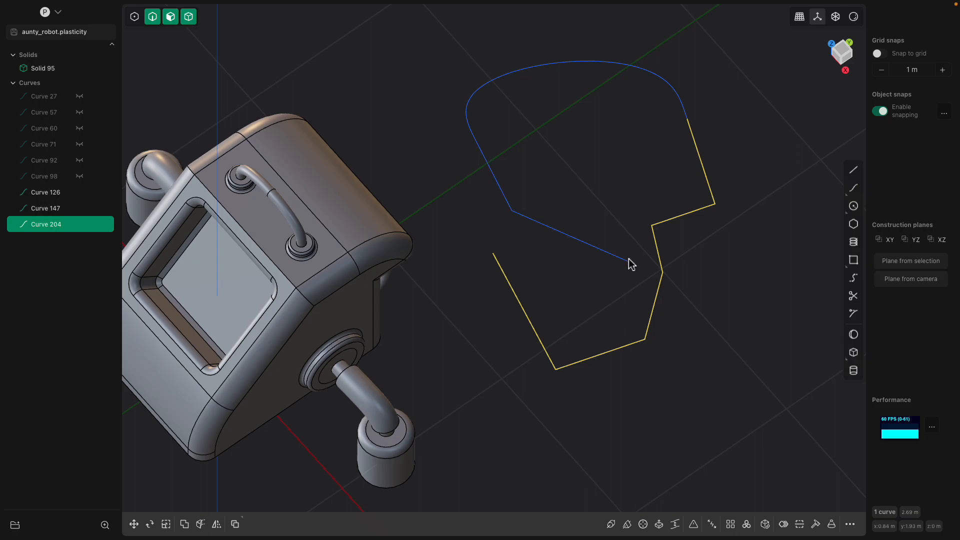
key(Escape)
middle_drag(630, 268, 813, 314)
click(626, 336)
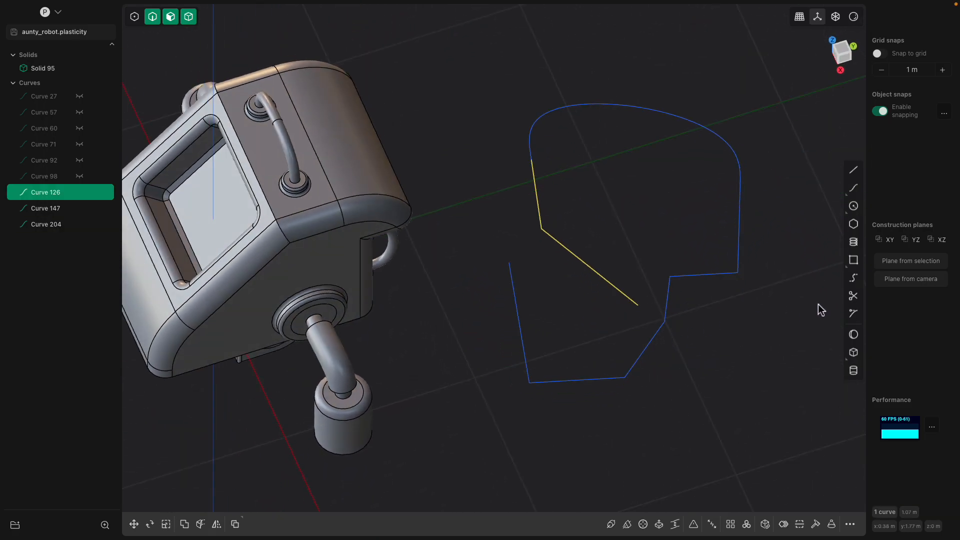
click(854, 297)
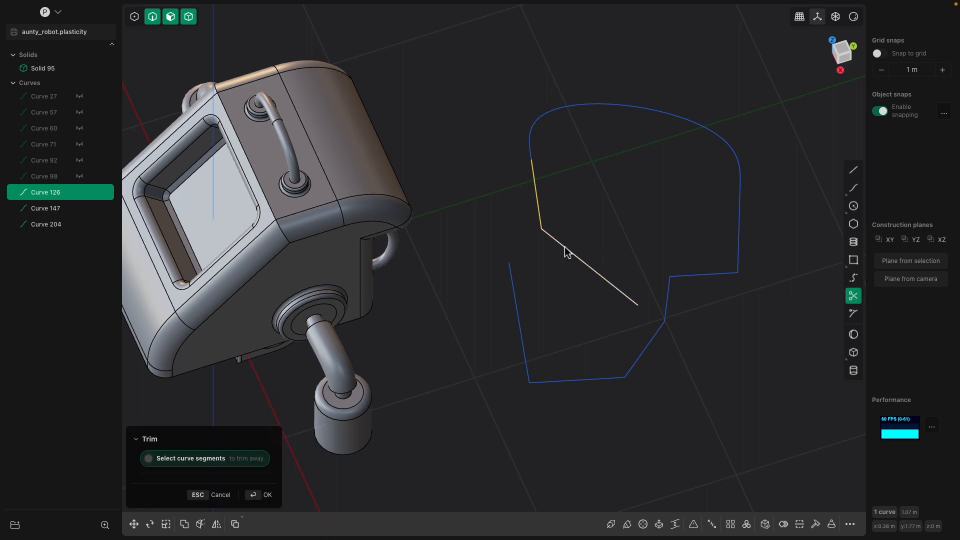
click(567, 252)
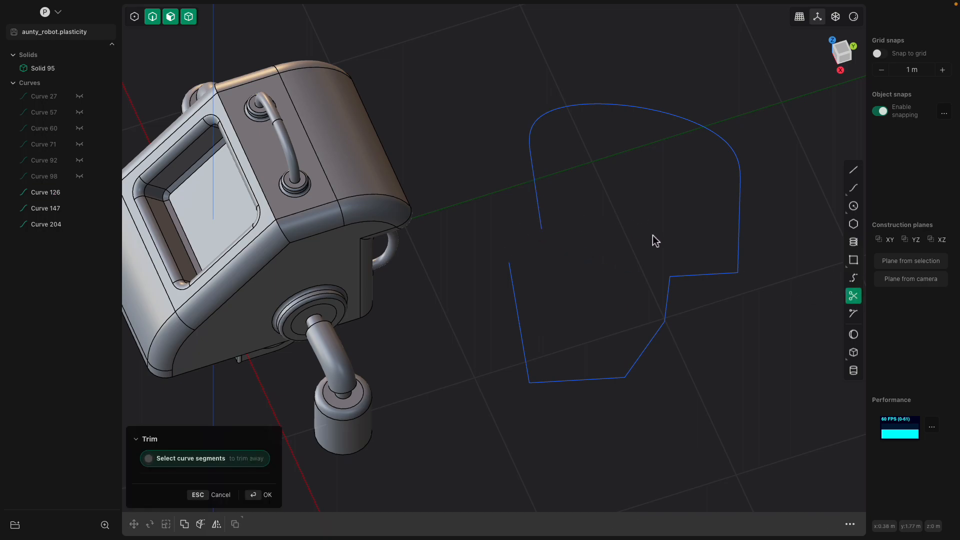
Start a second bridge curve between the lower and upper open ends
click(854, 278)
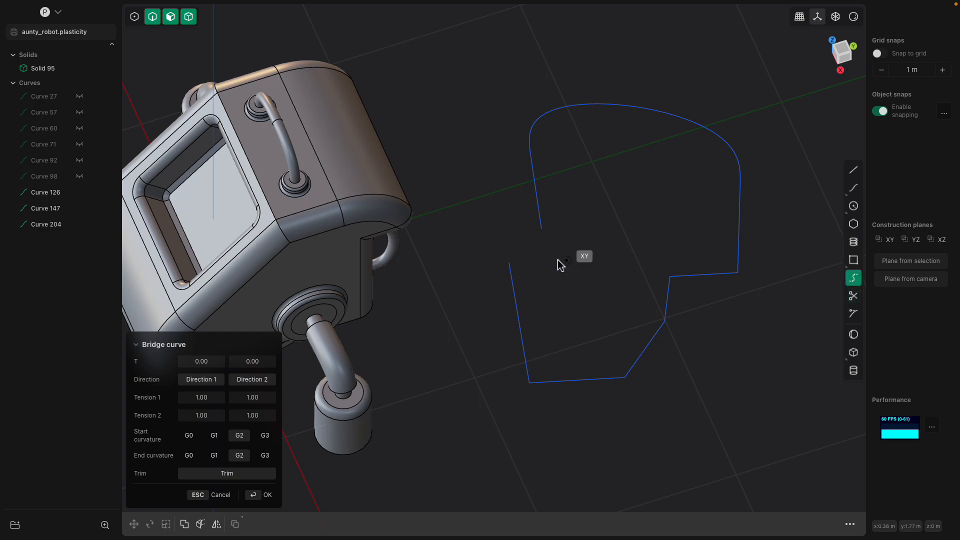
click(511, 265)
click(543, 231)
middle_drag(543, 234, 536, 287)
scroll(546, 225, up, 3)
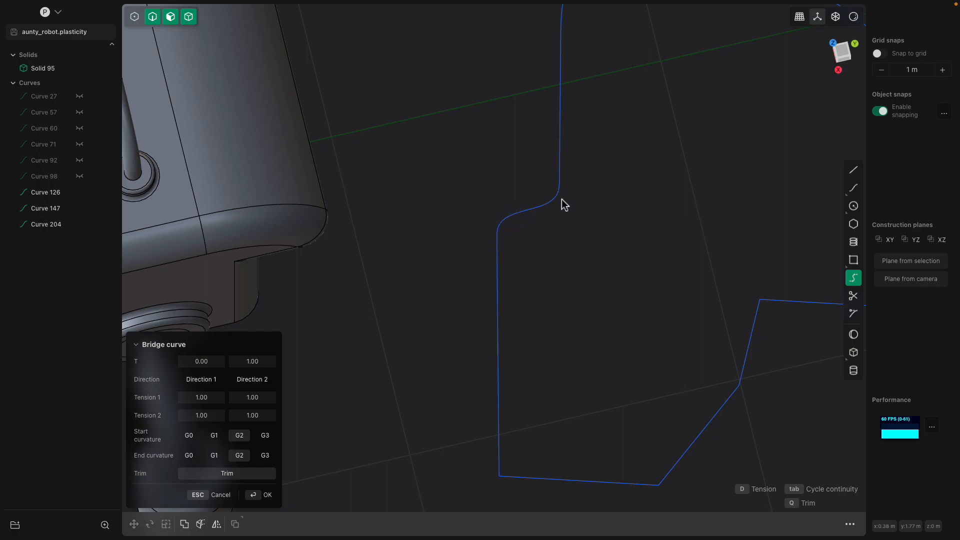
scroll(551, 240, down, 3)
scroll(533, 259, up, 3)
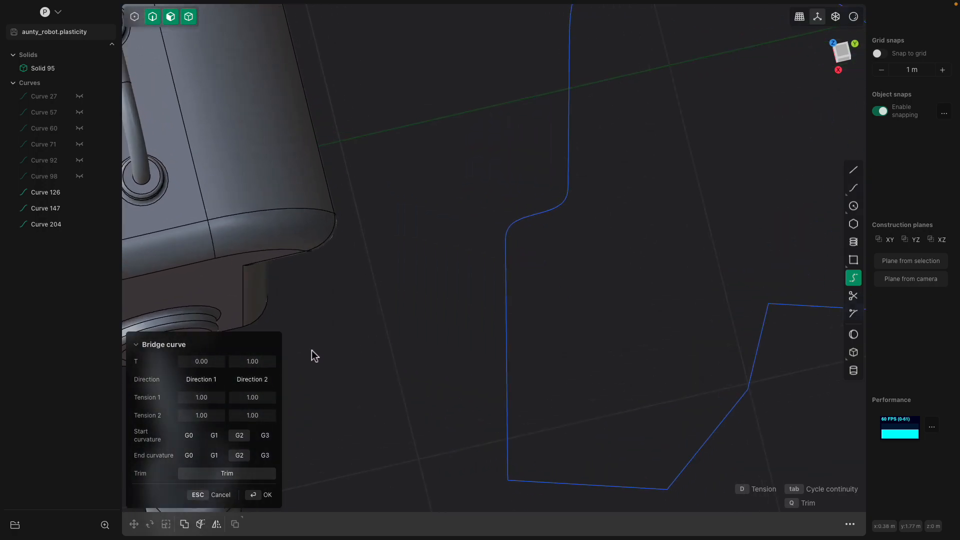
Flip the bridge's start and end directions and confirm the closing bridge curve
click(208, 382)
middle_drag(380, 360, 330, 396)
click(255, 382)
middle_drag(259, 387, 618, 295)
key(Return)
Extrude the closed outline region upward about 0.3 m into a solid slab
click(619, 320)
key(e)
drag(607, 288, 606, 242)
key(Return)
Fillet the slab's top face edges by 0.057 m
middle_drag(482, 204, 610, 237)
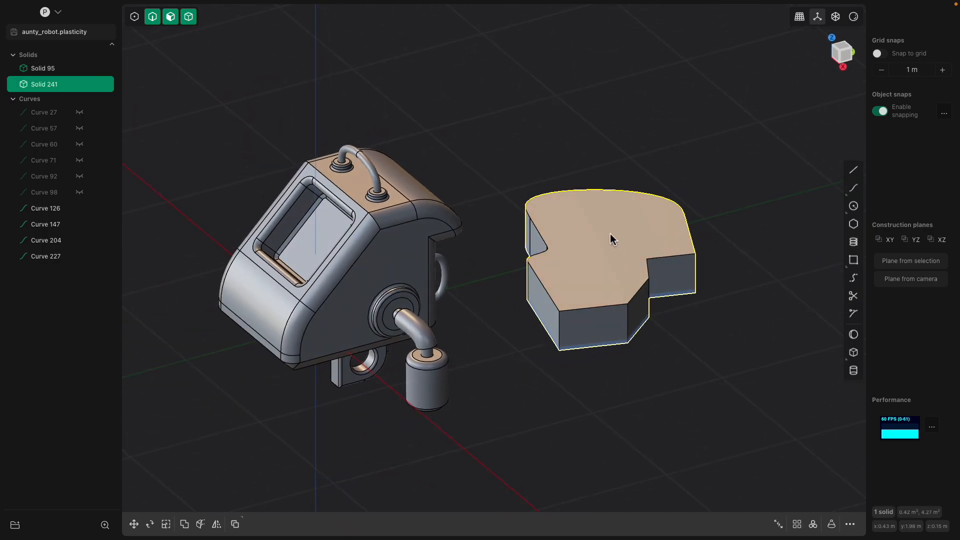
click(610, 238)
key(f)
key(f)
drag(694, 234, 707, 241)
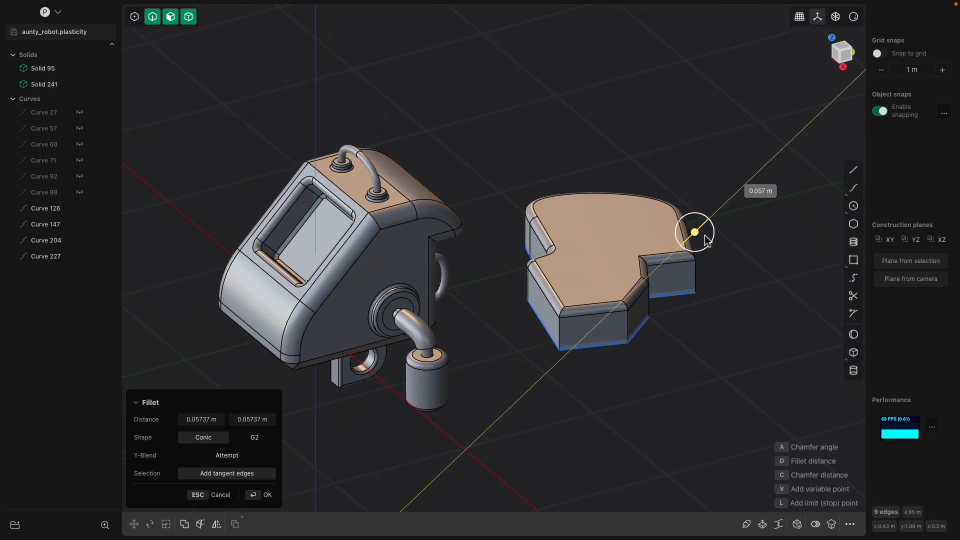
key(Return)
Draw a four-point polyline beside the slab, then delete it as a stray
middle_drag(740, 248, 671, 260)
click(854, 170)
click(599, 386)
click(639, 273)
click(739, 296)
click(739, 228)
key(Return)
middle_drag(727, 250, 656, 266)
key(Delete)
Offset the slab's top face upward to make the slab taller
click(567, 213)
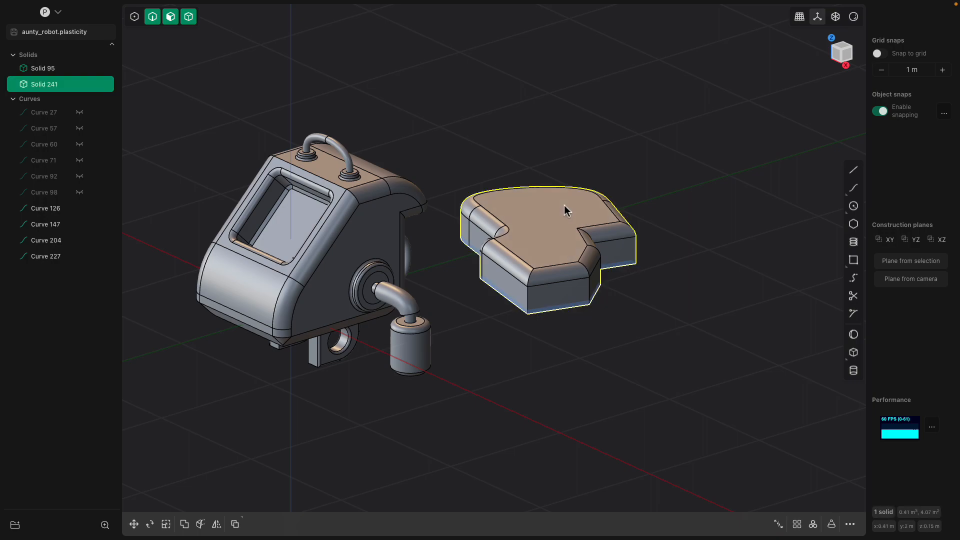
key(o)
drag(564, 169, 564, 150)
key(Return)
Offset the notch's inner face outward about 0.023 m
middle_drag(427, 182, 581, 203)
middle_drag(684, 232, 461, 260)
middle_drag(466, 344, 481, 319)
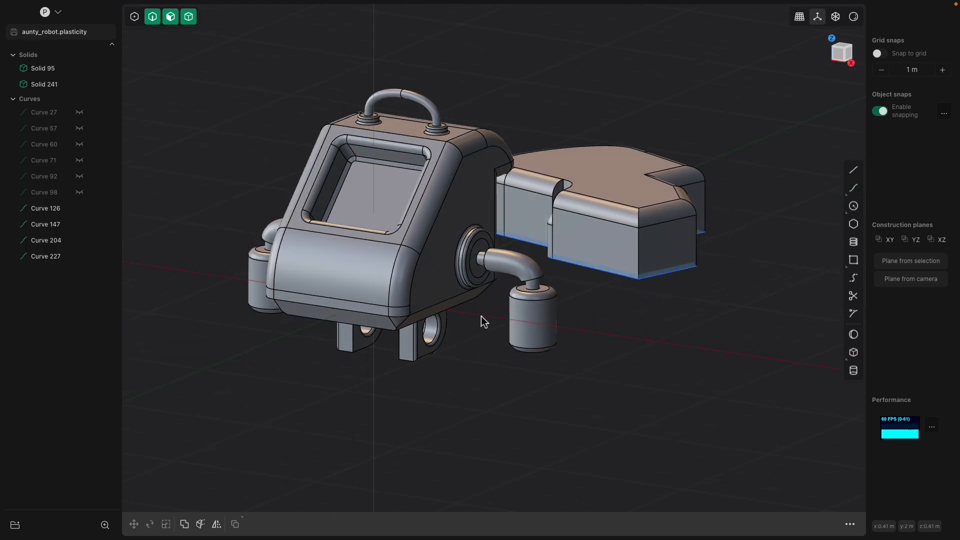
middle_drag(605, 185, 434, 191)
scroll(469, 254, up, 5)
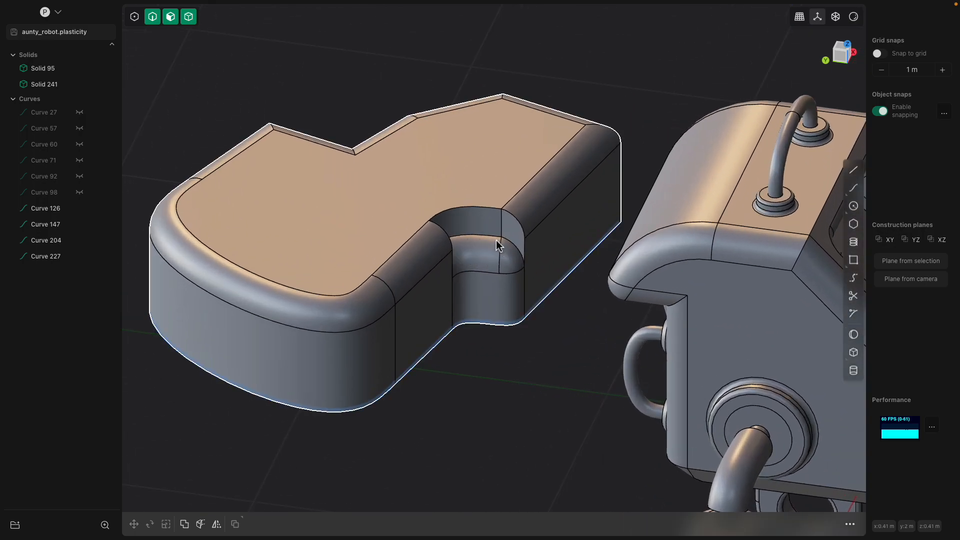
click(478, 251)
click(465, 260)
key(o)
drag(474, 261, 501, 263)
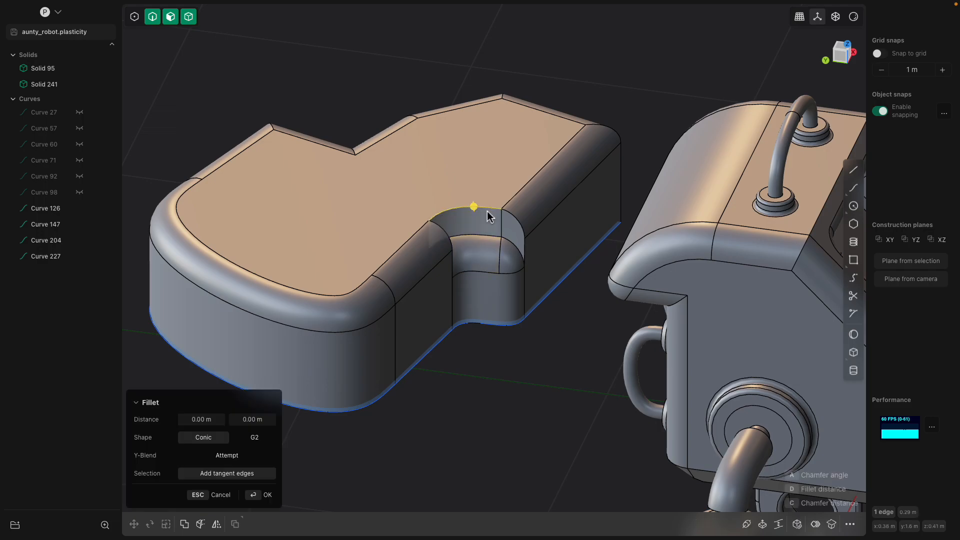
Raise the slab's top face slightly with Offset face, then deselect
middle_drag(488, 217, 448, 155)
click(448, 155)
key(o)
drag(448, 153, 556, 81)
middle_drag(556, 80, 479, 194)
click(456, 120)
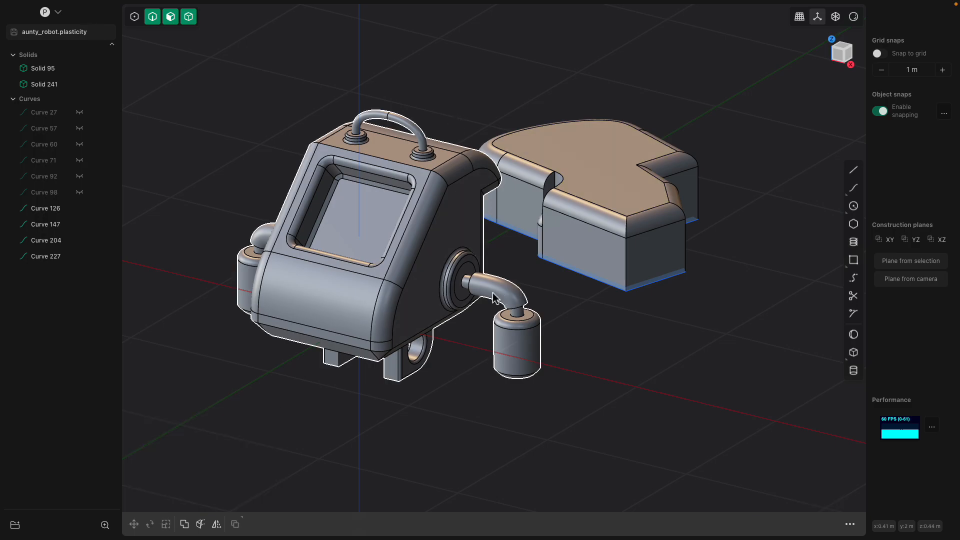
middle_drag(459, 131, 501, 165)
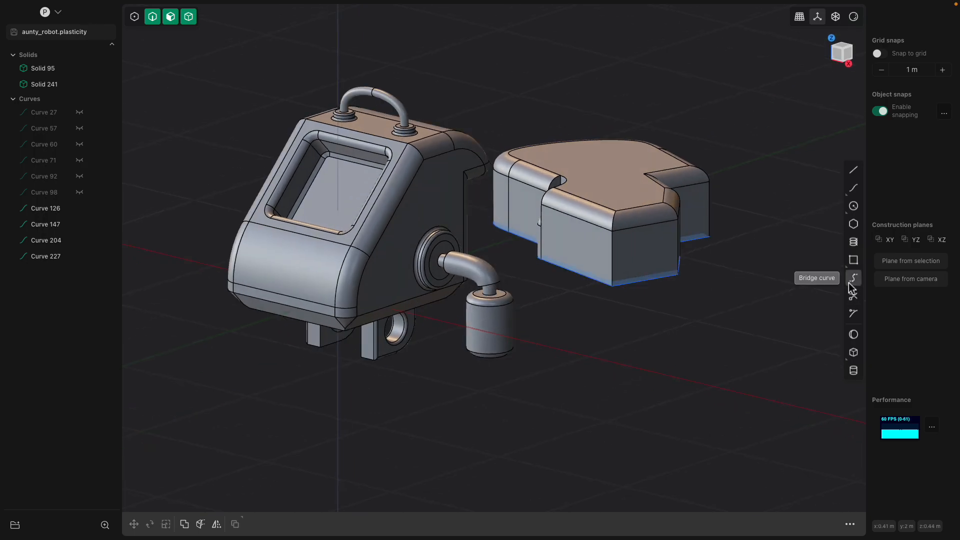
click(44, 6)
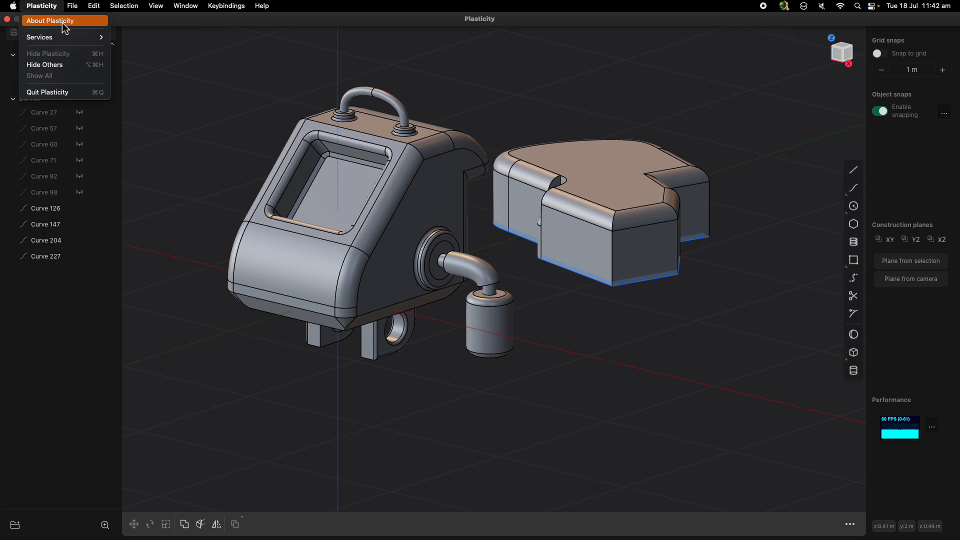
click(65, 22)
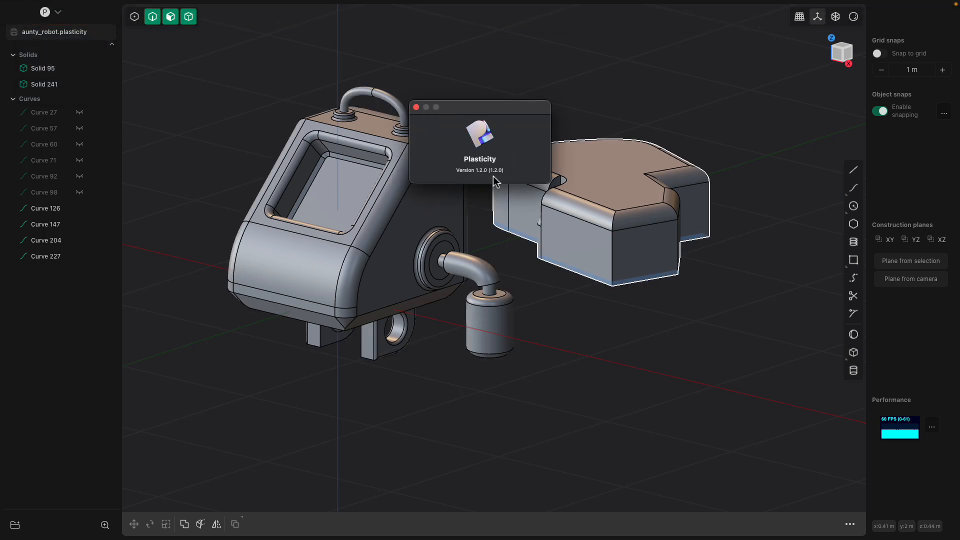
click(417, 108)
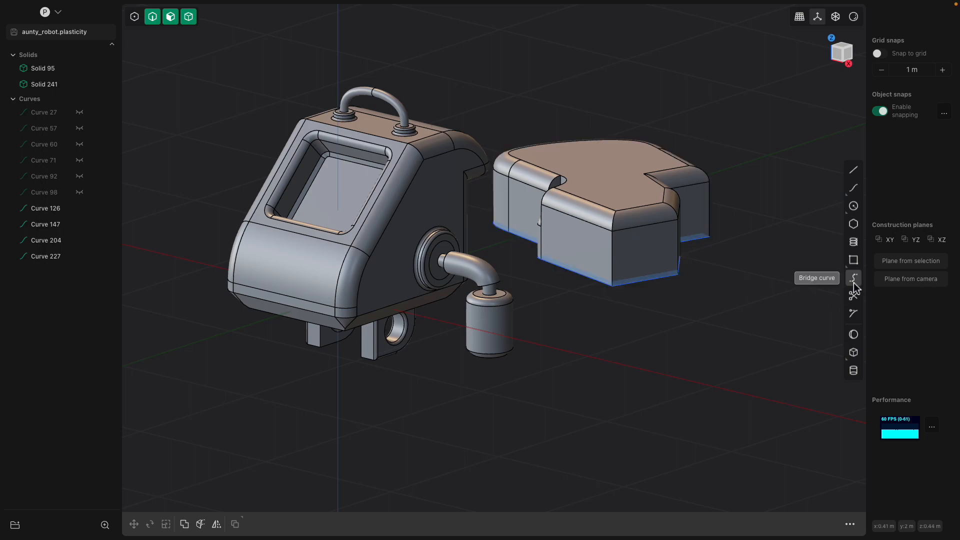
Offset both leg brackets' bottom faces downward by 0.11893 m
middle_drag(643, 342, 648, 307)
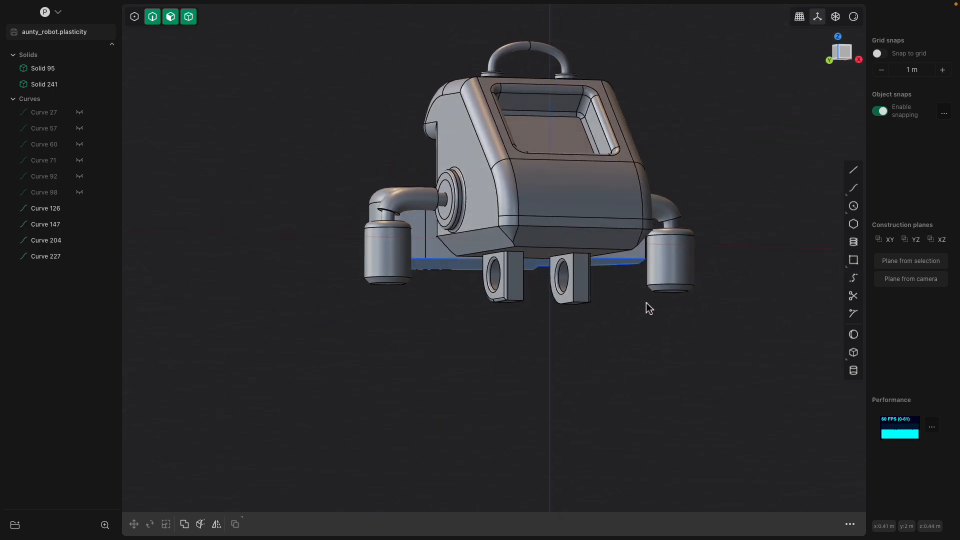
scroll(652, 306, up, 3)
scroll(670, 313, up, 2)
middle_drag(670, 313, 523, 270)
click(464, 252)
click(465, 251)
shift+click(555, 261)
key(o)
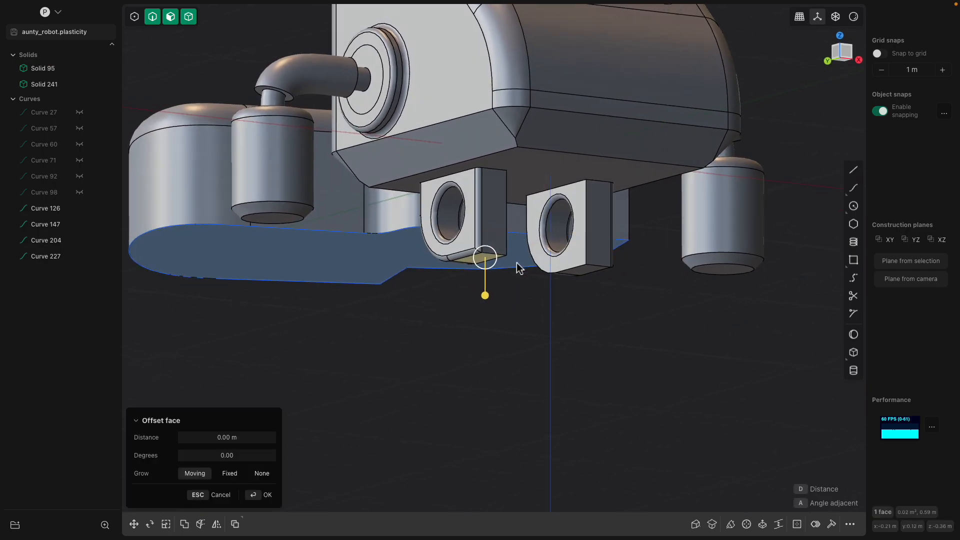
middle_drag(583, 274, 583, 238)
drag(589, 264, 583, 302)
middle_drag(583, 302, 560, 374)
key(Return)
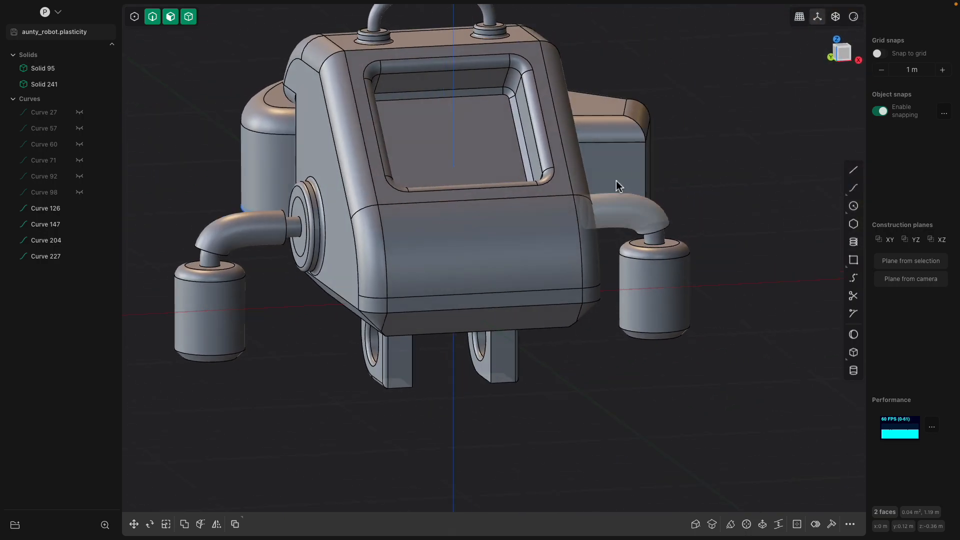